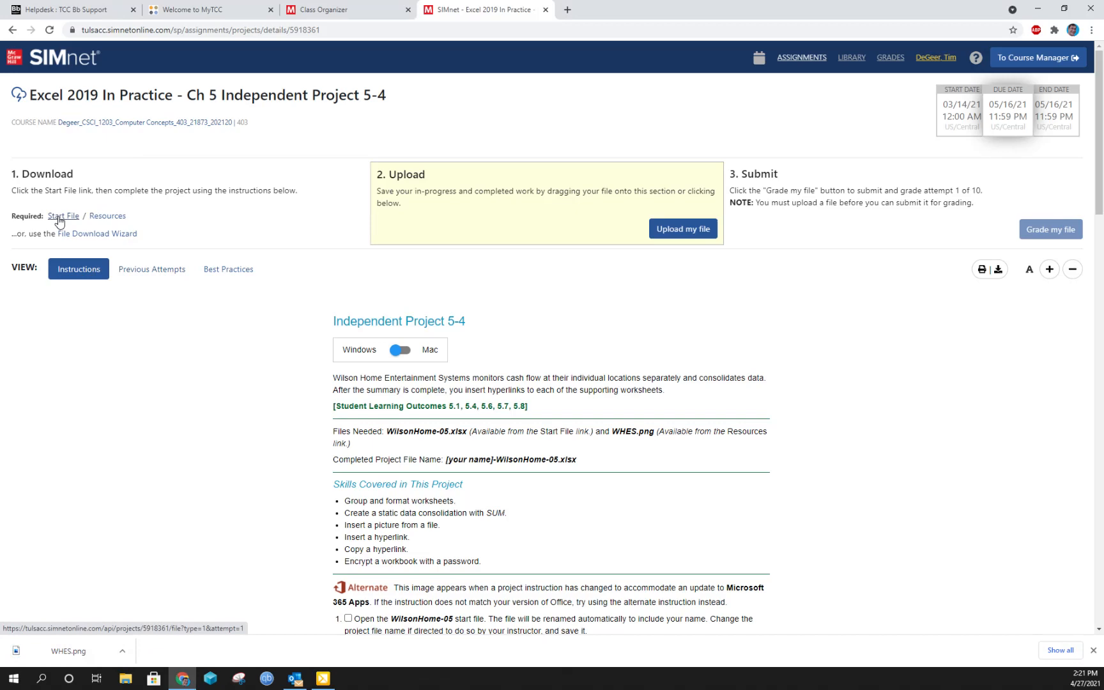
Step: Open the downloaded WilsonHome-05 workbook for editing beside the SIMnet instructions and check off instruction 1
{"action": "left_click", "coordinate": [77, 664]}
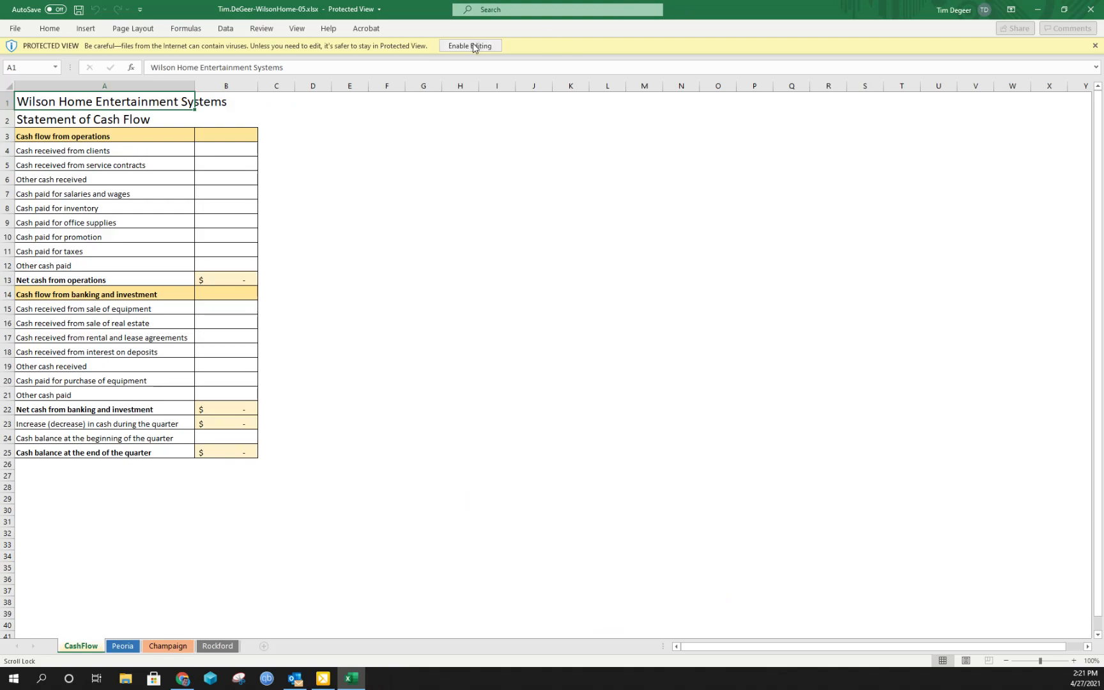
{"action": "left_click", "coordinate": [472, 44]}
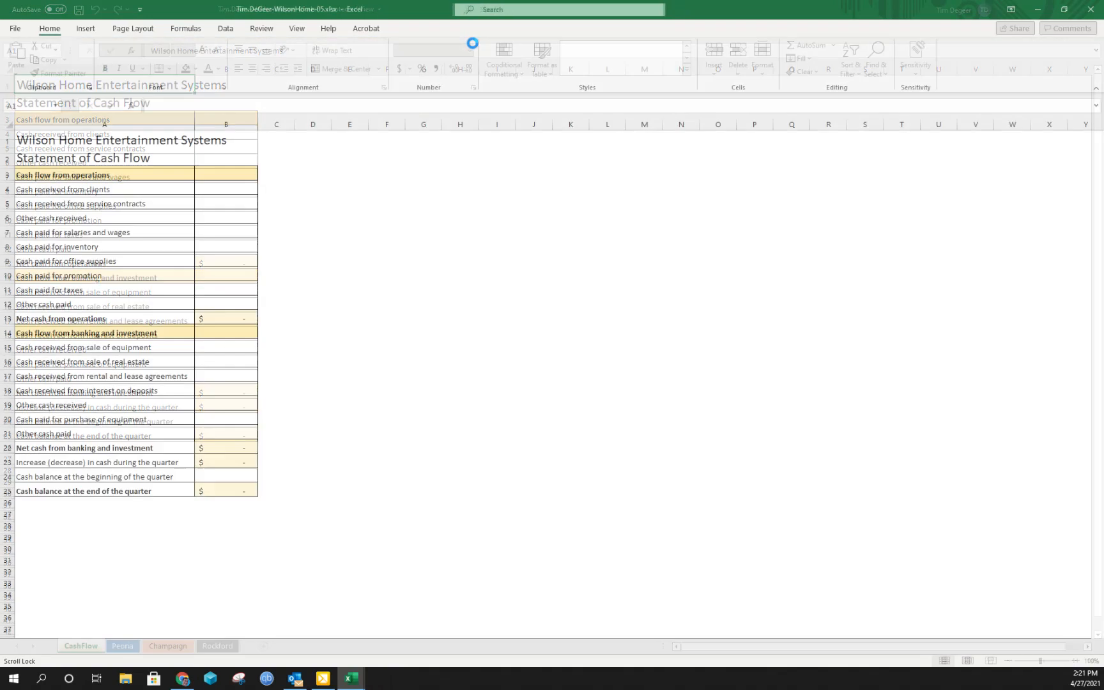
{"action": "left_click_drag", "start_coordinate": [383, 9], "coordinate": [2, 274]}
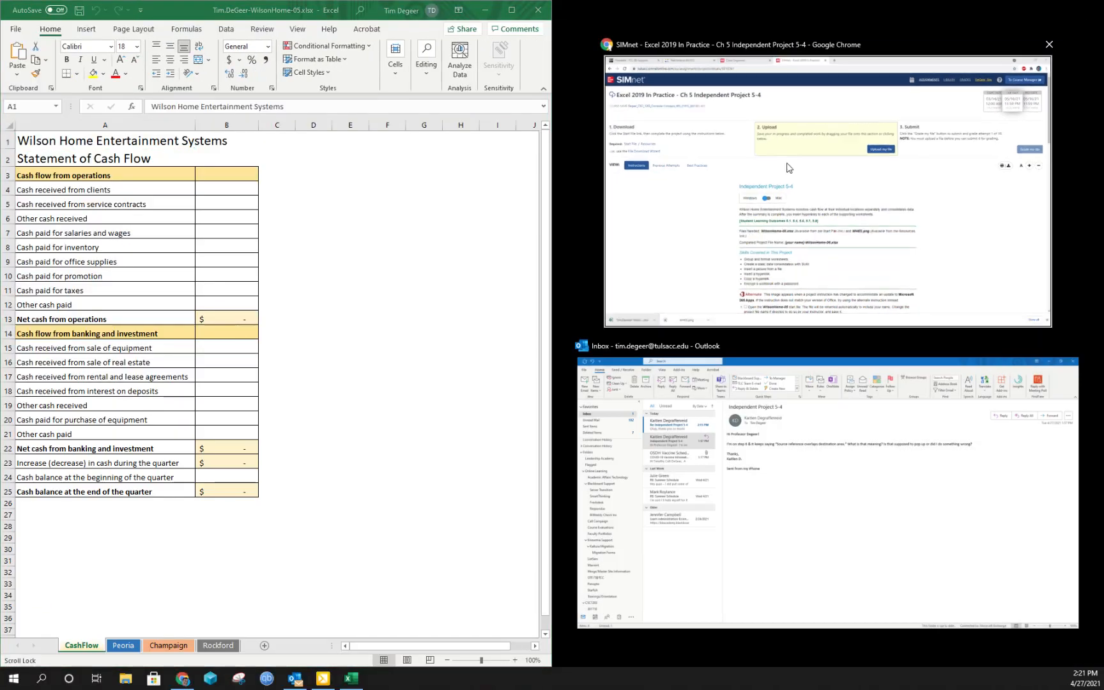
{"action": "left_click", "coordinate": [788, 168]}
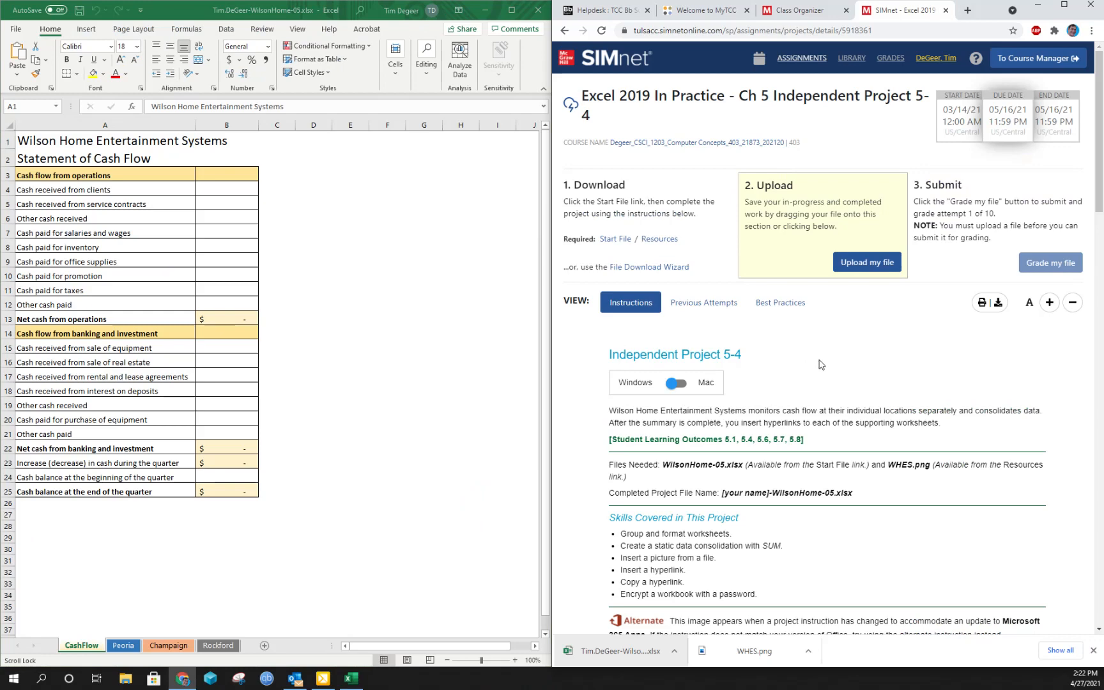
{"action": "scroll", "coordinate": [735, 307], "scroll_direction": "down", "scroll_amount": 6}
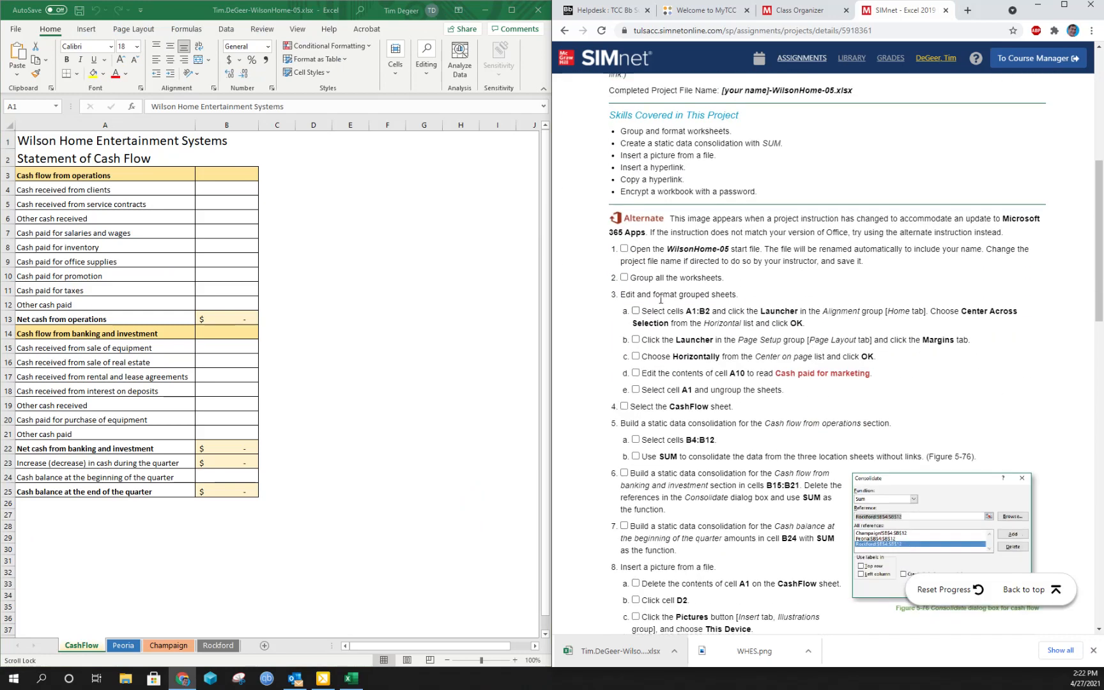
{"action": "left_click", "coordinate": [625, 250]}
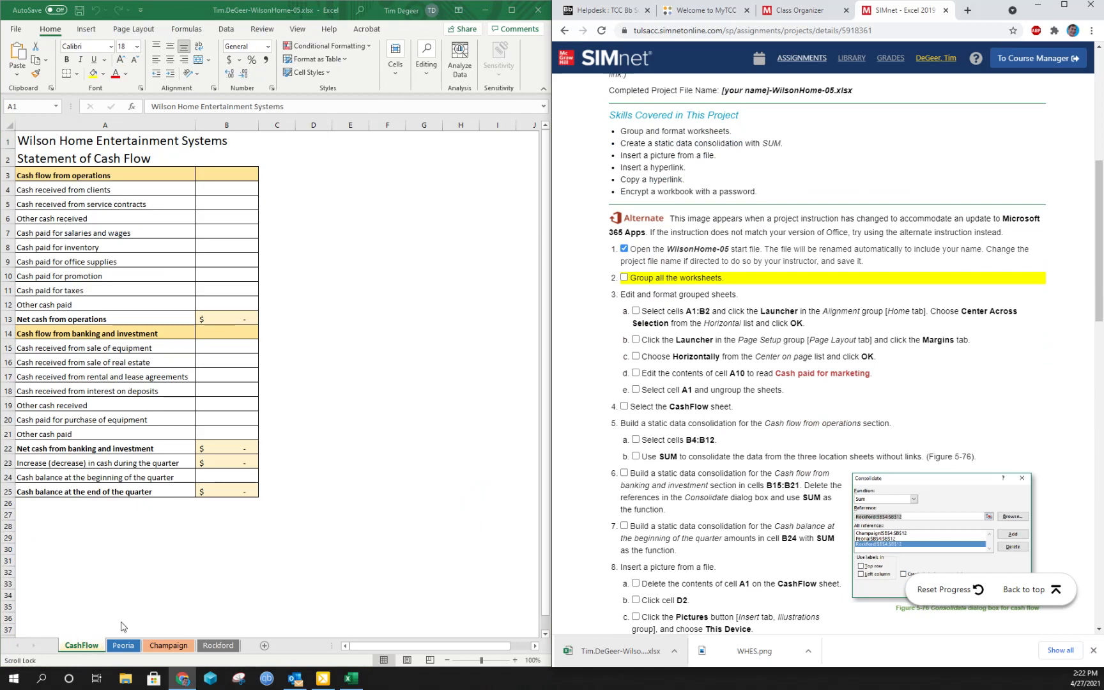
Step: Group all worksheets from CashFlow through Rockford and check off instruction 2
{"action": "left_click", "coordinate": [219, 646]}
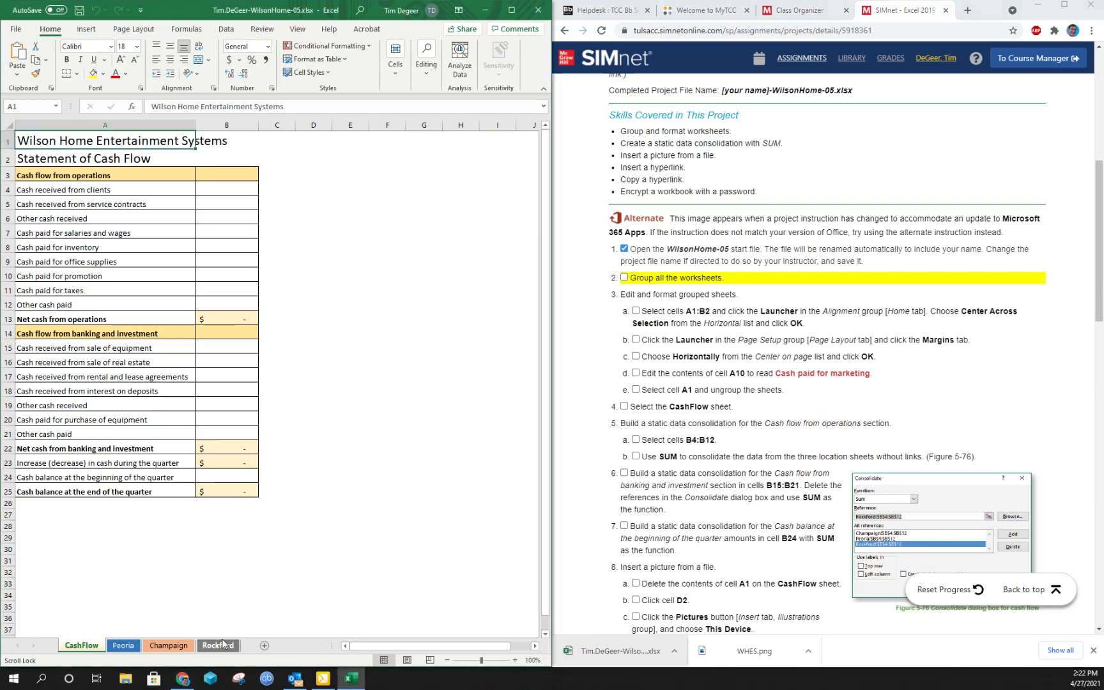
{"action": "left_click", "coordinate": [223, 644], "text": "shift"}
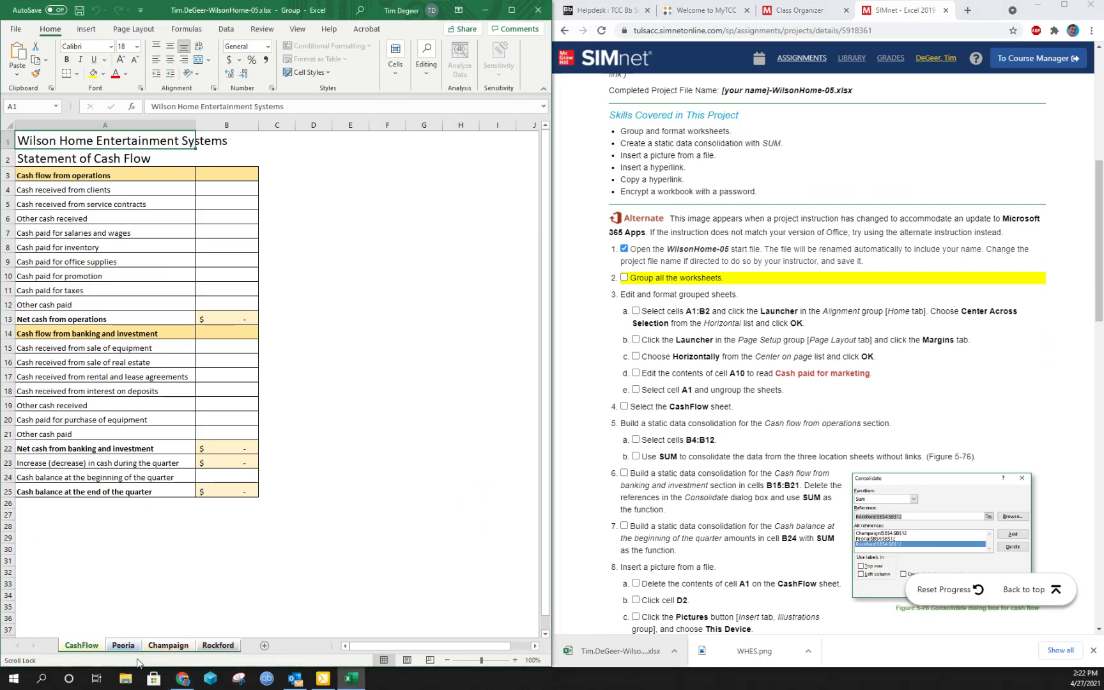
{"action": "left_click", "coordinate": [625, 278]}
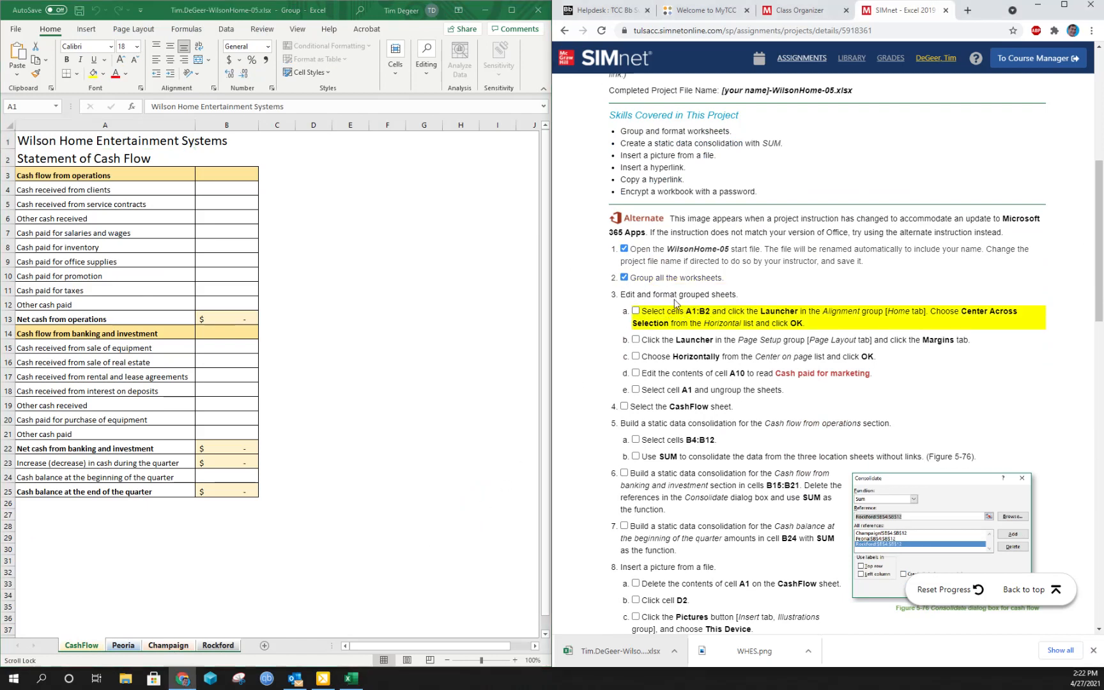
Step: Set the horizontal alignment of cells A1:B2 to Center Across Selection on the grouped sheets and check off instruction 3a
{"action": "left_click", "coordinate": [224, 16]}
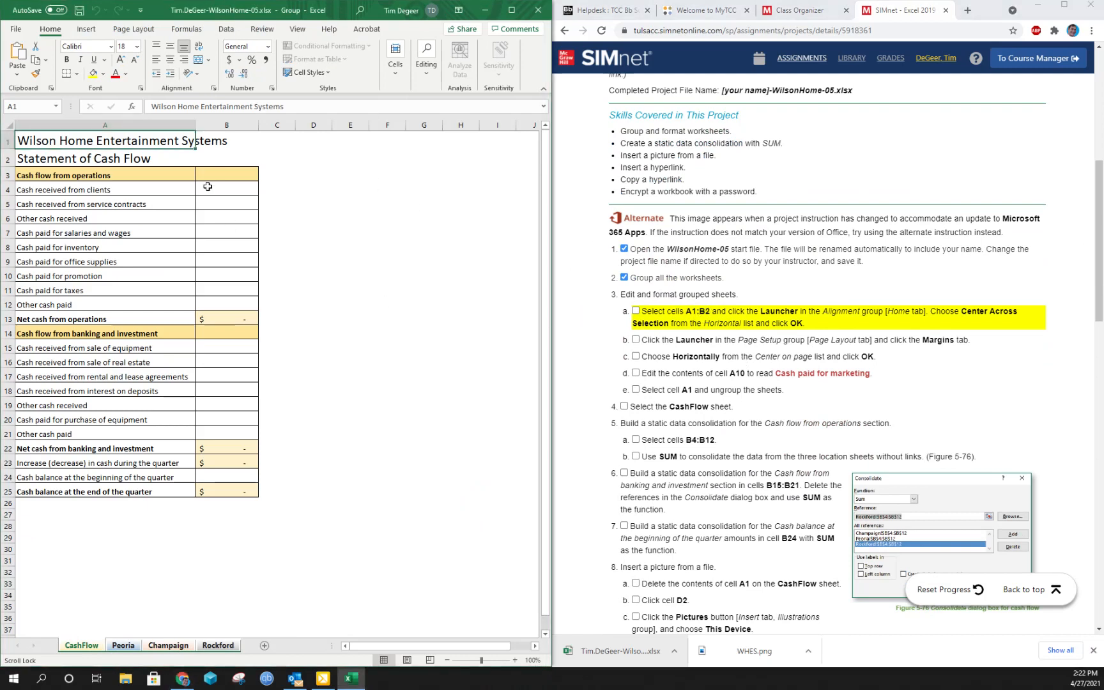
{"action": "left_click_drag", "start_coordinate": [44, 138], "coordinate": [228, 162]}
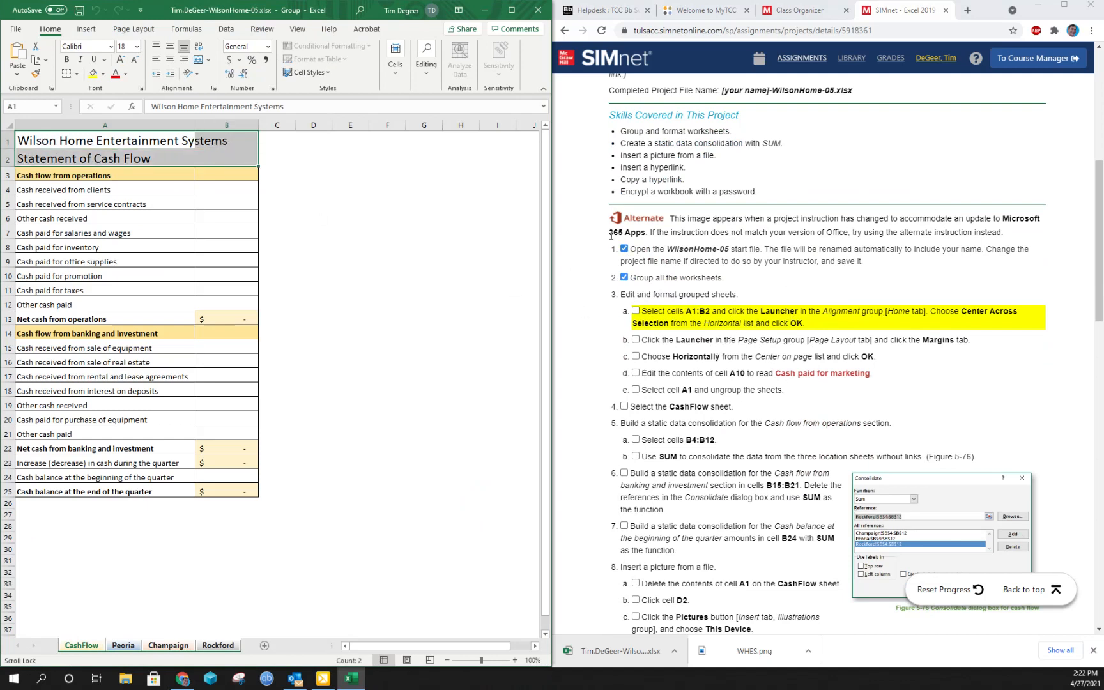
{"action": "left_click", "coordinate": [215, 89]}
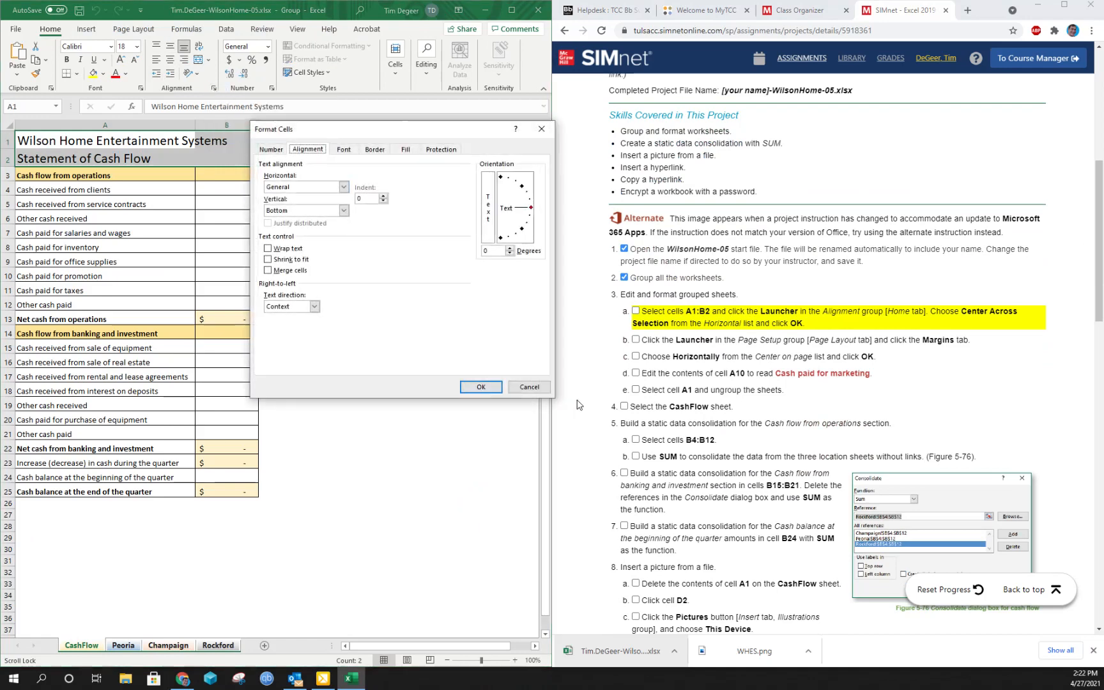
{"action": "left_click", "coordinate": [343, 186]}
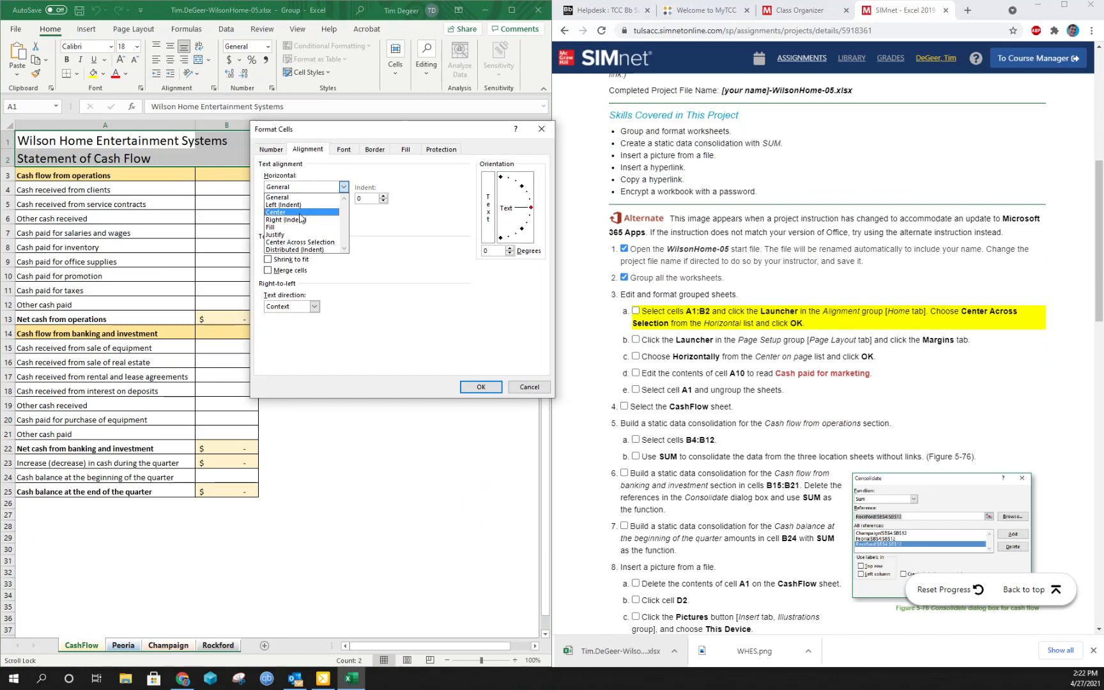
{"action": "left_click", "coordinate": [303, 243]}
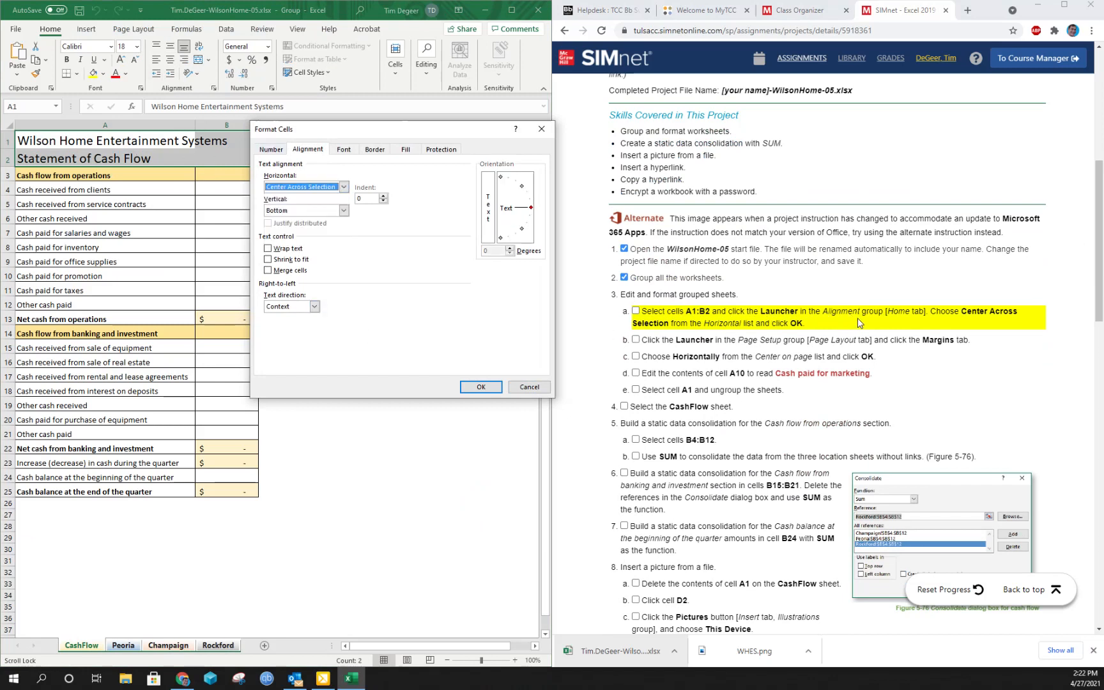
{"action": "left_click", "coordinate": [481, 387]}
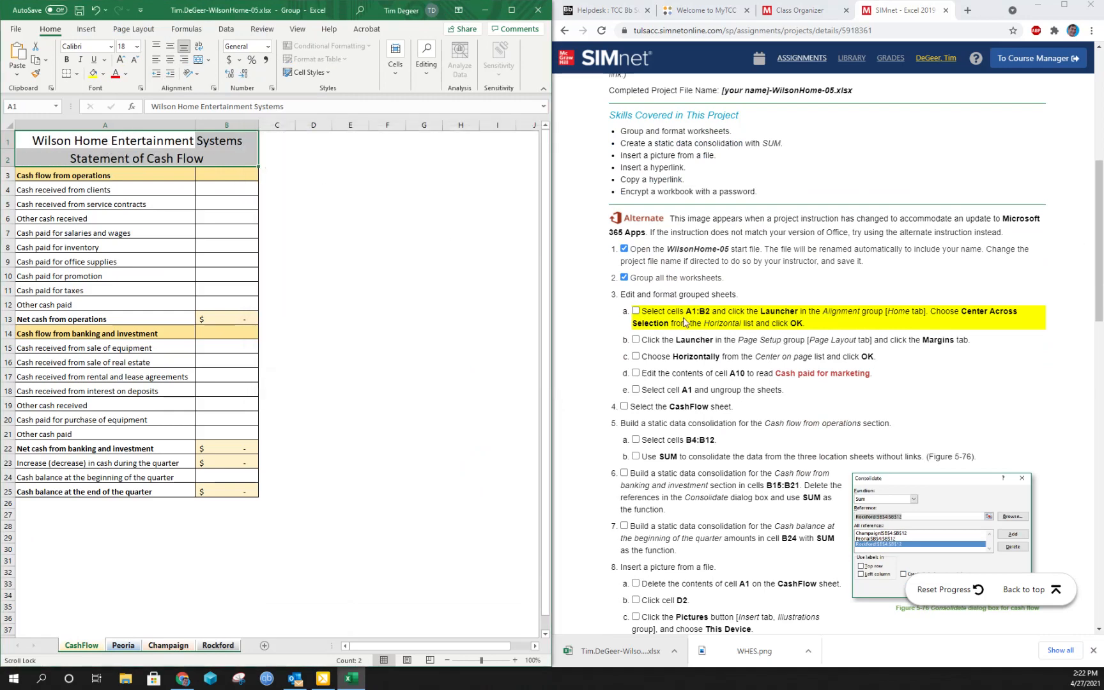
{"action": "left_click", "coordinate": [635, 311]}
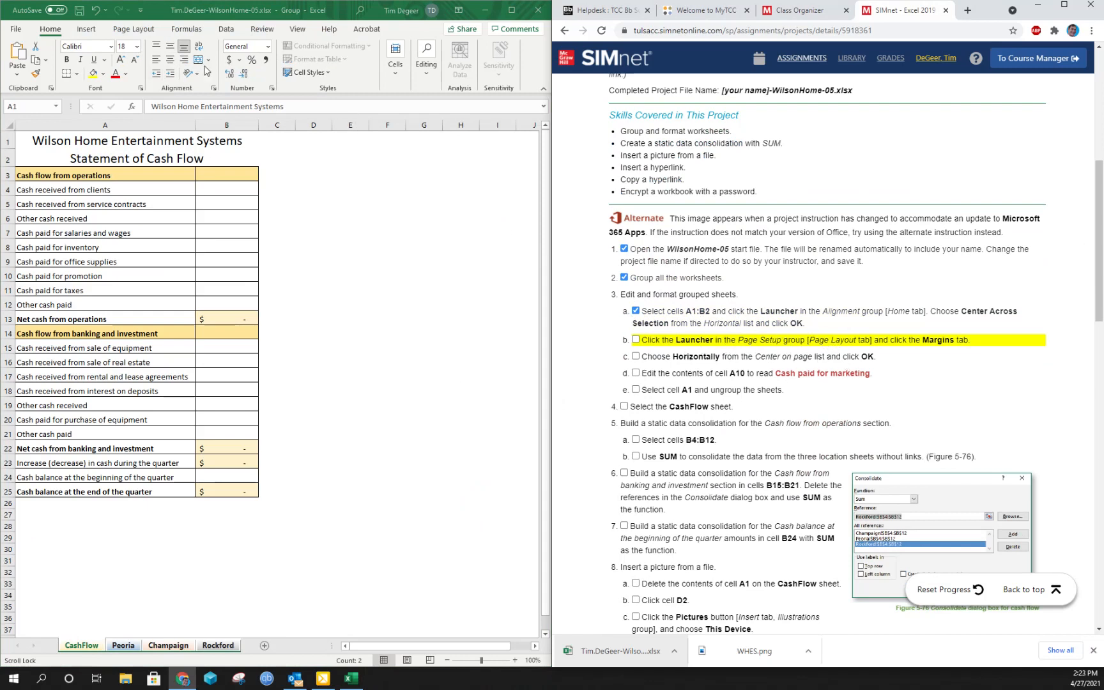
Step: Center the grouped sheets horizontally on the page through the Page Setup margins and check off instructions 3b and 3c
{"action": "left_click", "coordinate": [132, 29]}
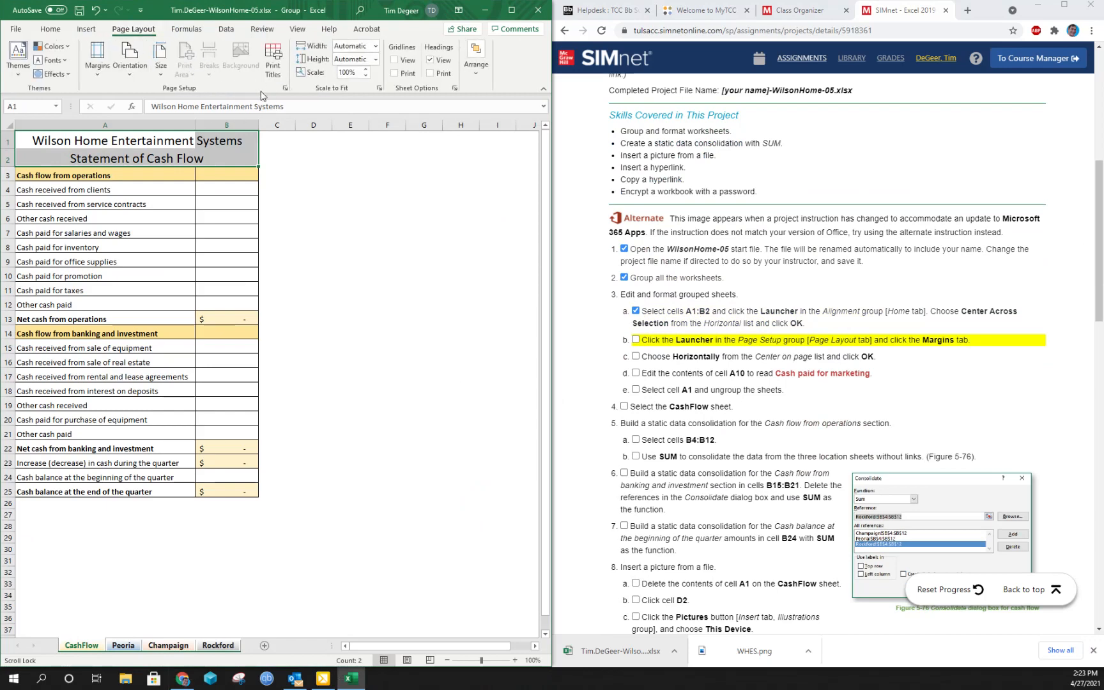
{"action": "left_click", "coordinate": [285, 89]}
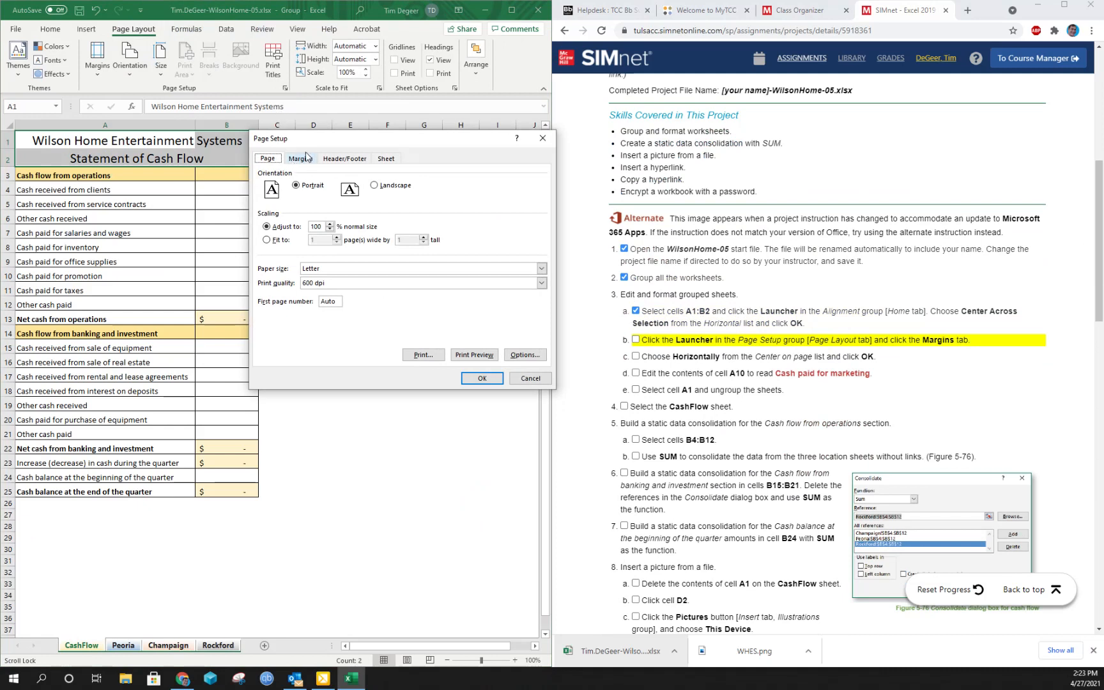
{"action": "left_click", "coordinate": [300, 159]}
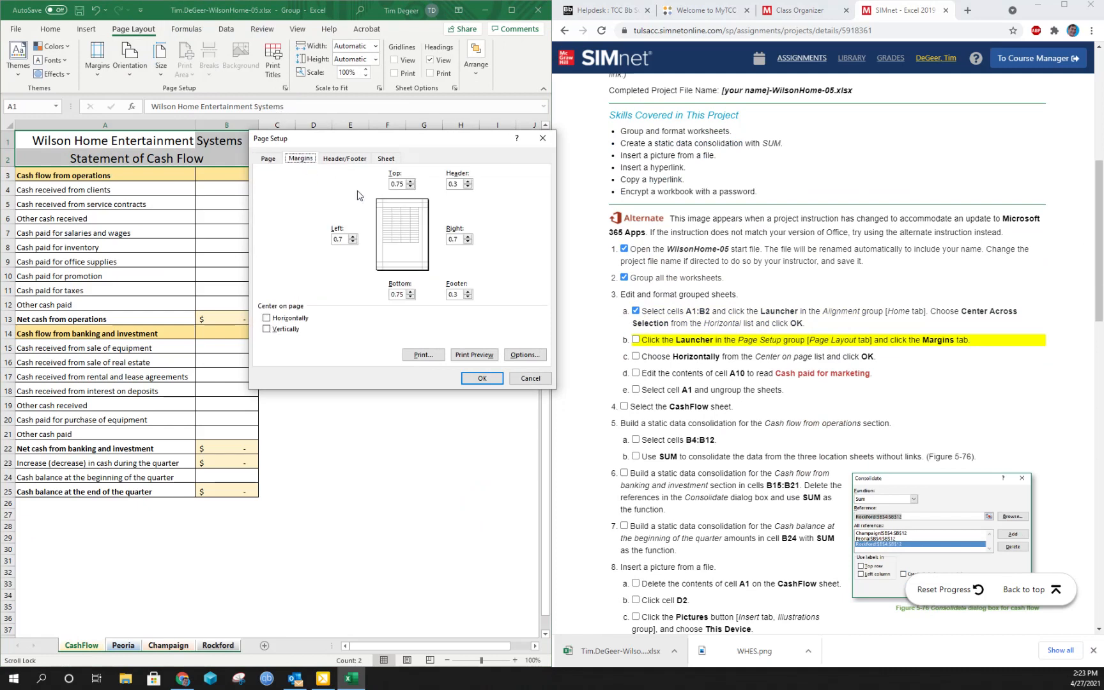
{"action": "left_click", "coordinate": [636, 339]}
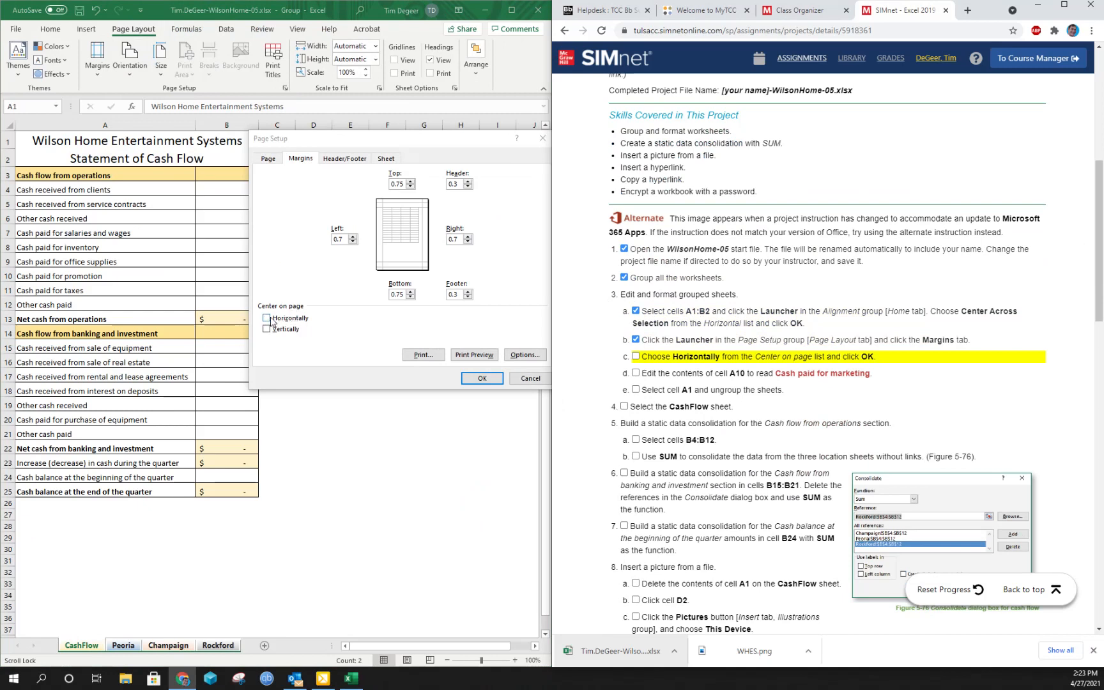
{"action": "left_click", "coordinate": [271, 320]}
{"action": "left_click", "coordinate": [636, 356]}
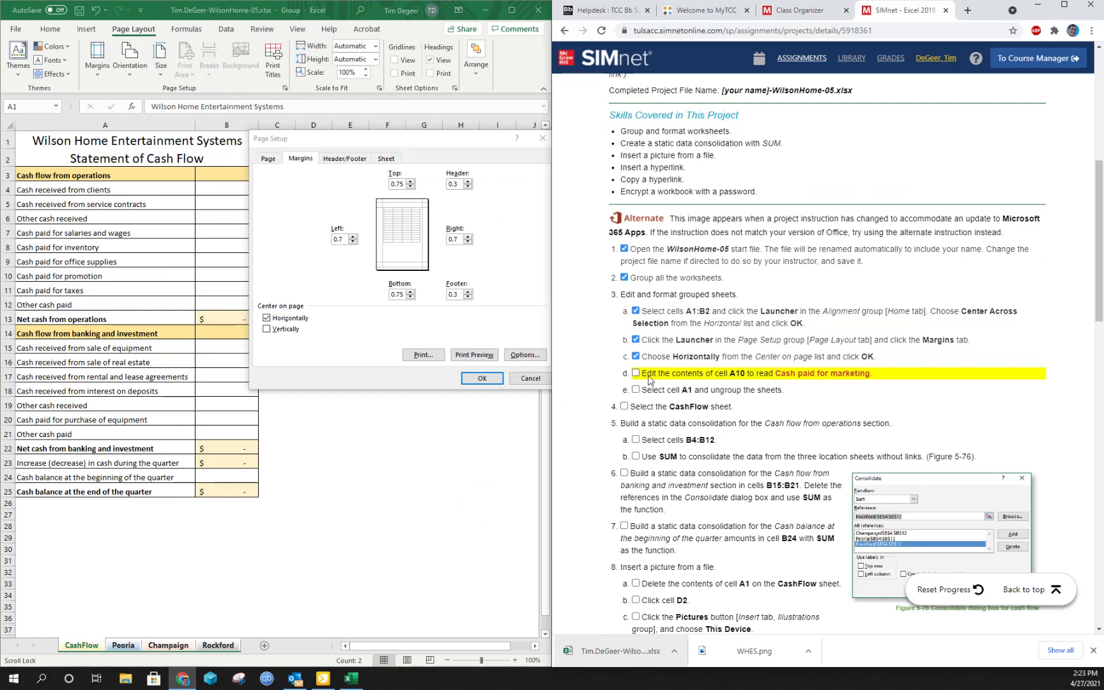
{"action": "left_click", "coordinate": [486, 378]}
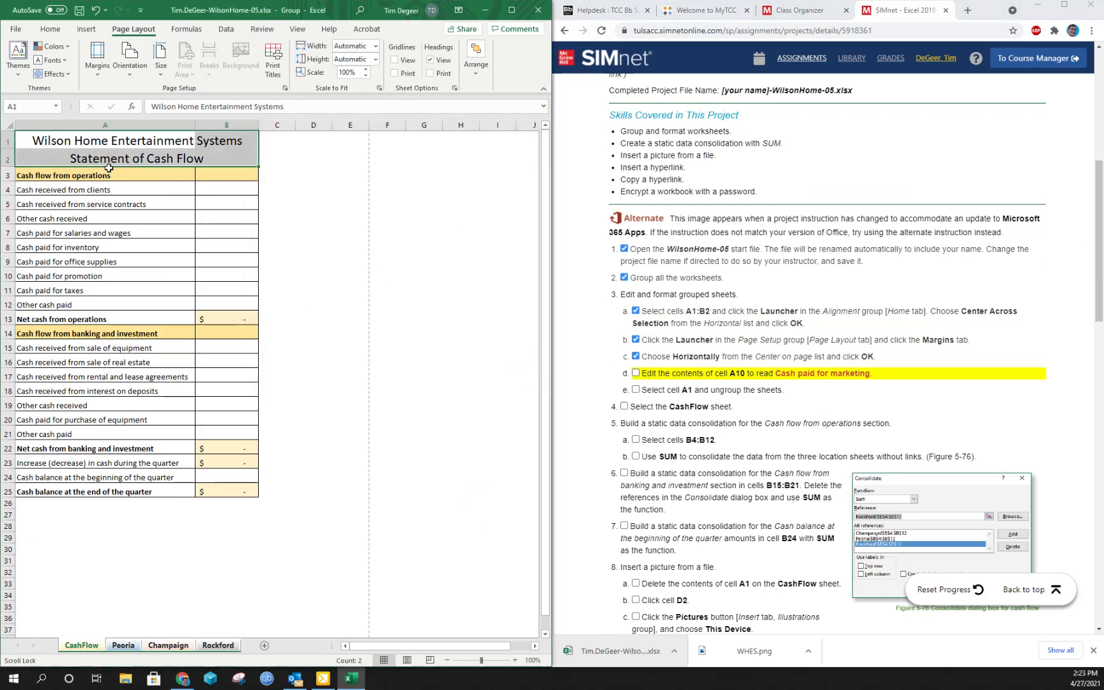
Step: Edit cell A10 on the grouped sheets to read "Cash paid for marketing" and check off instruction 3d
{"action": "left_click", "coordinate": [78, 274]}
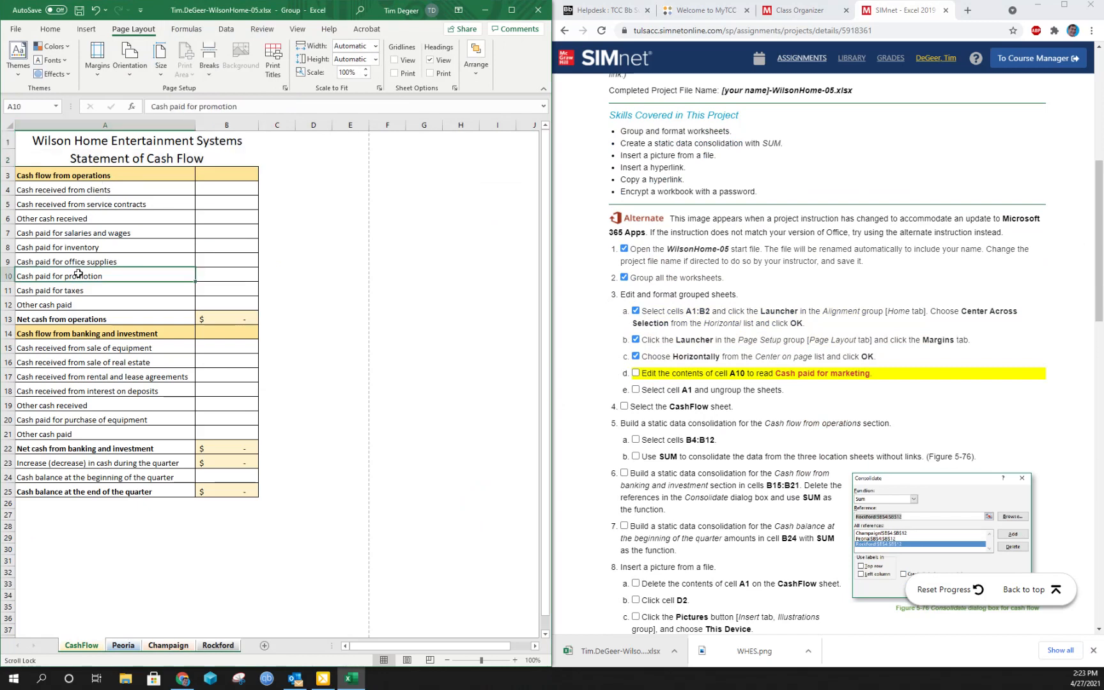
{"action": "left_click", "coordinate": [259, 106]}
{"action": "key", "text": "BackSpace"}
{"action": "key", "text": "BackSpace"}
{"action": "key", "text": "BackSpace"}
{"action": "key", "text": "BackSpace"}
{"action": "key", "text": "BackSpace"}
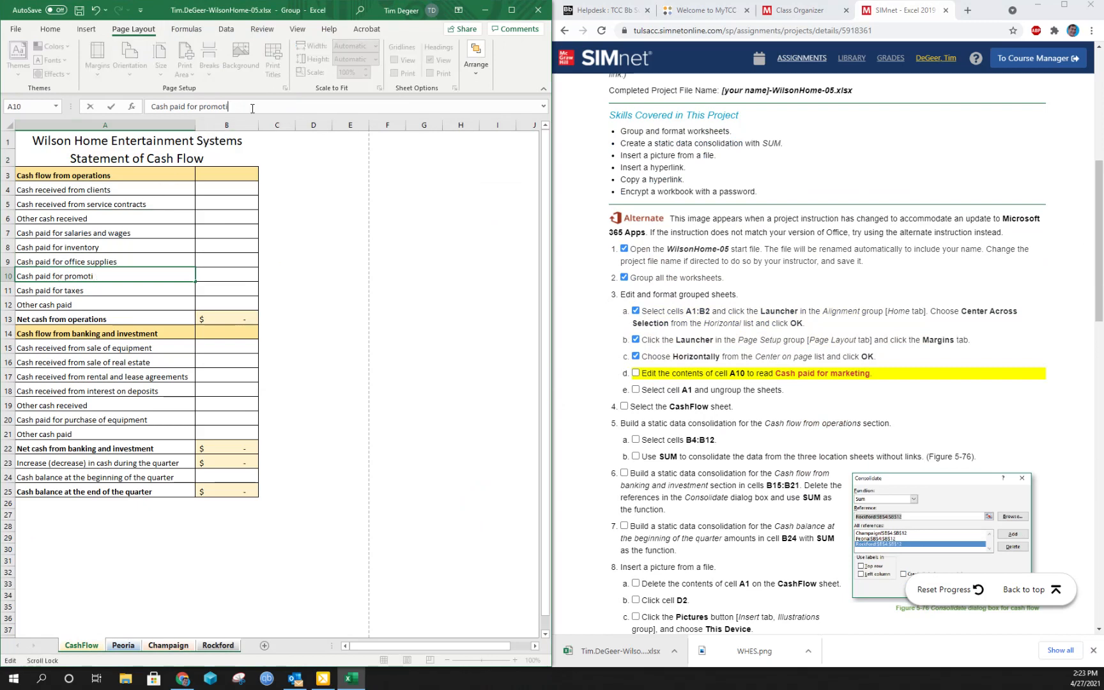
{"action": "key", "text": "BackSpace"}
{"action": "key", "text": "BackSpace"}
{"action": "key", "text": "BackSpace"}
{"action": "key", "text": "BackSpace"}
{"action": "type", "text": "marketing"}
{"action": "left_click", "coordinate": [635, 374]}
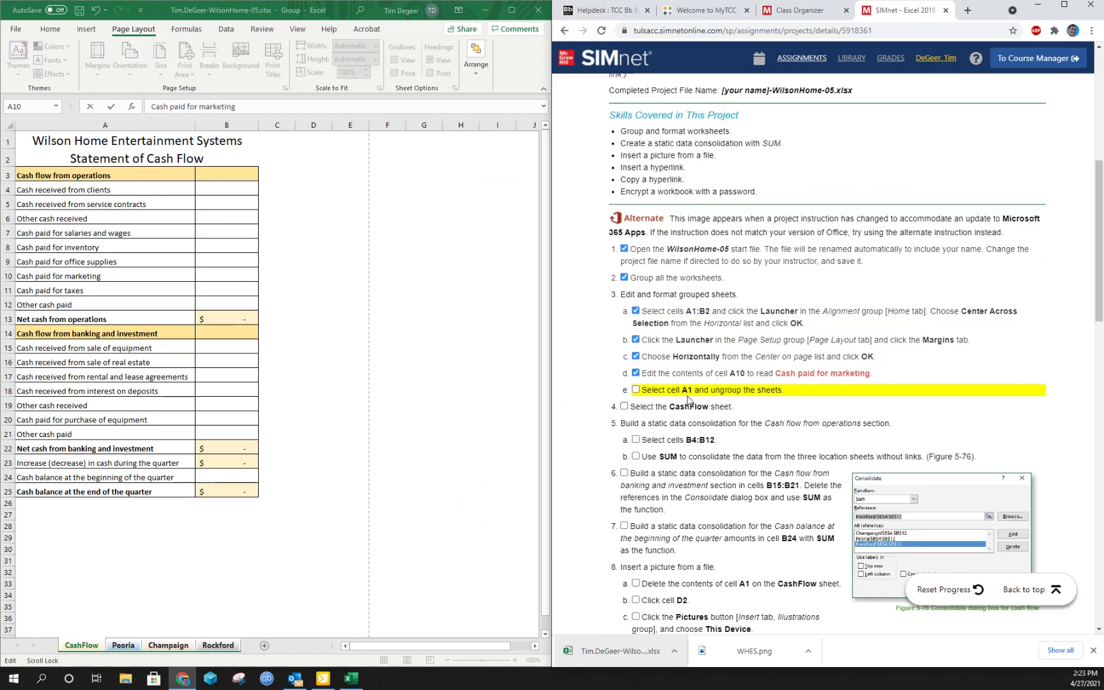
Step: Select cell A1 and ungroup the worksheets
{"action": "left_click", "coordinate": [38, 140]}
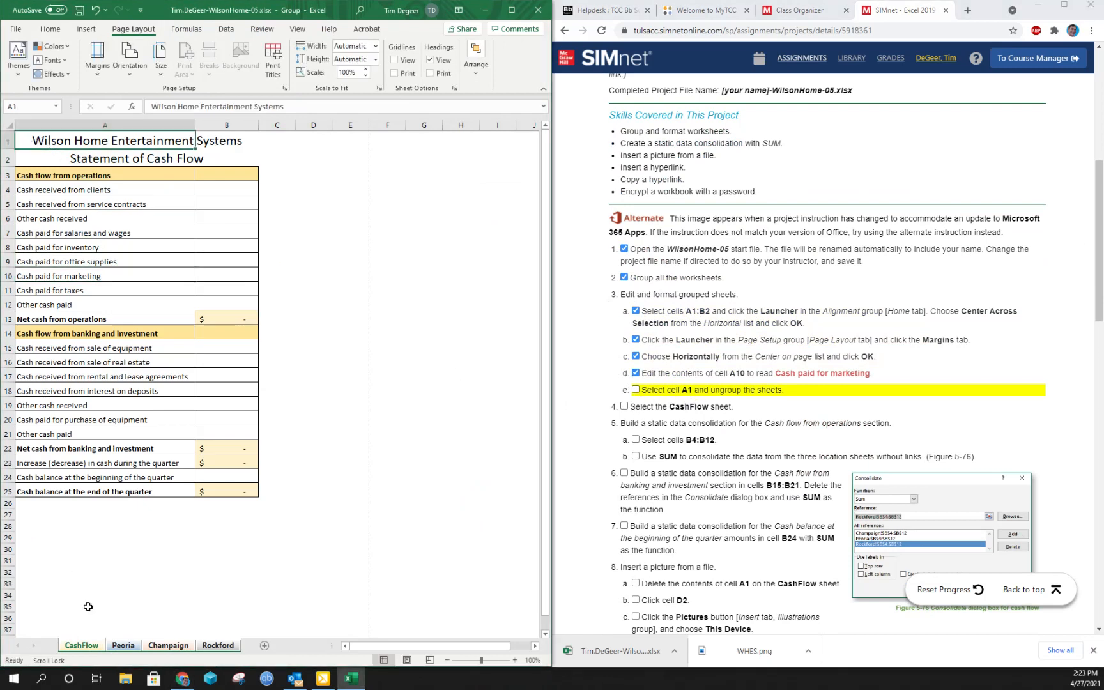
{"action": "right_click", "coordinate": [83, 647]}
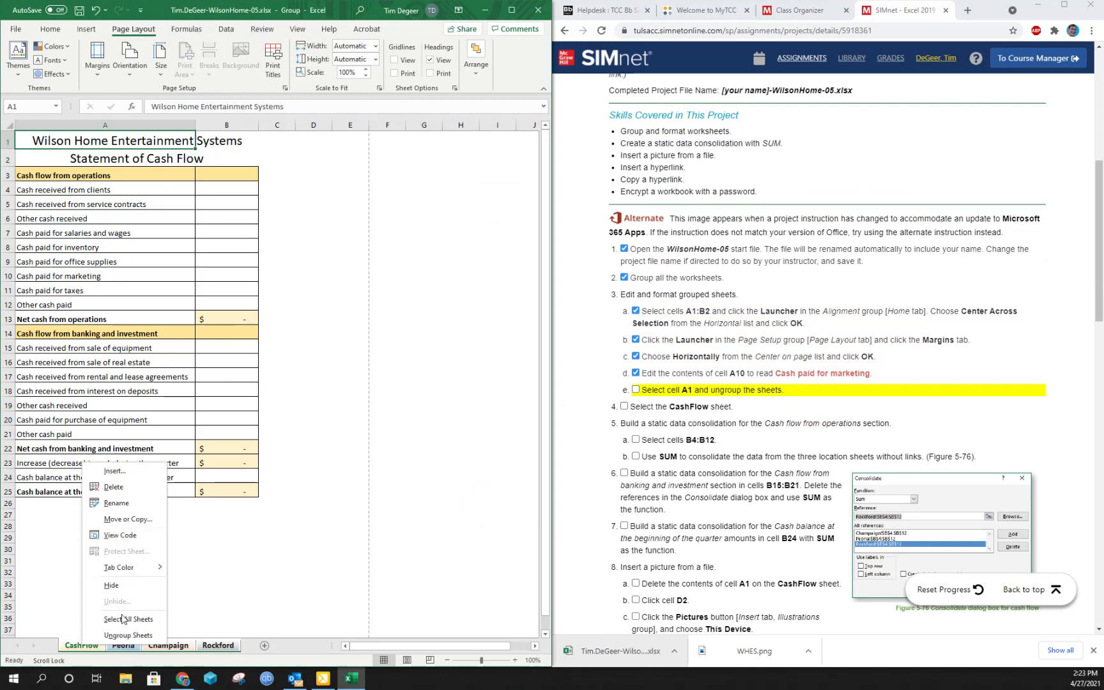
{"action": "left_click", "coordinate": [128, 635]}
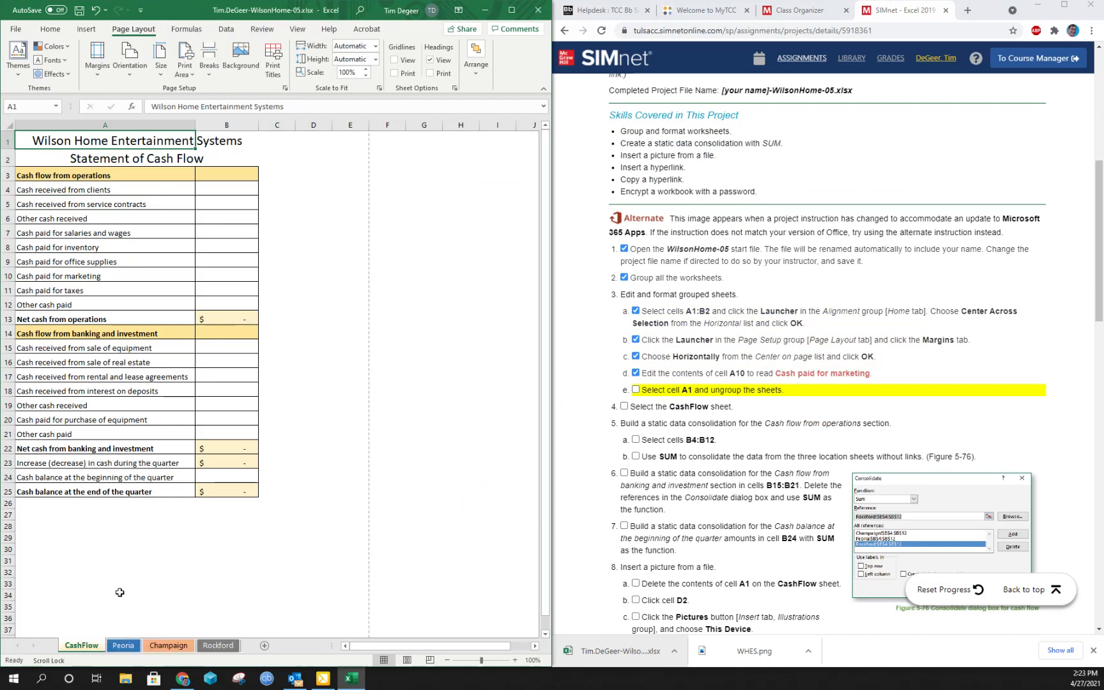
Step: Review the edits on the Peoria, Champaign and Rockford sheets, then return to CashFlow and check off instructions 3e and 4
{"action": "left_click", "coordinate": [123, 649]}
{"action": "left_click", "coordinate": [178, 647]}
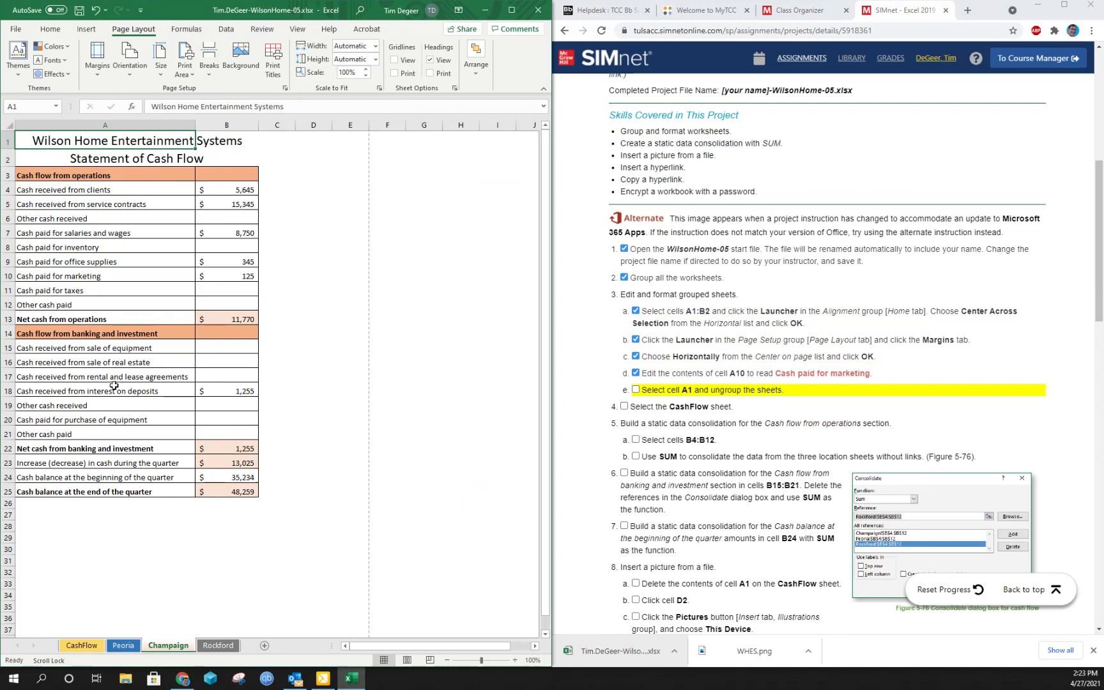
{"action": "left_click", "coordinate": [101, 277]}
{"action": "left_click", "coordinate": [214, 645]}
{"action": "left_click", "coordinate": [123, 646]}
{"action": "left_click", "coordinate": [82, 645]}
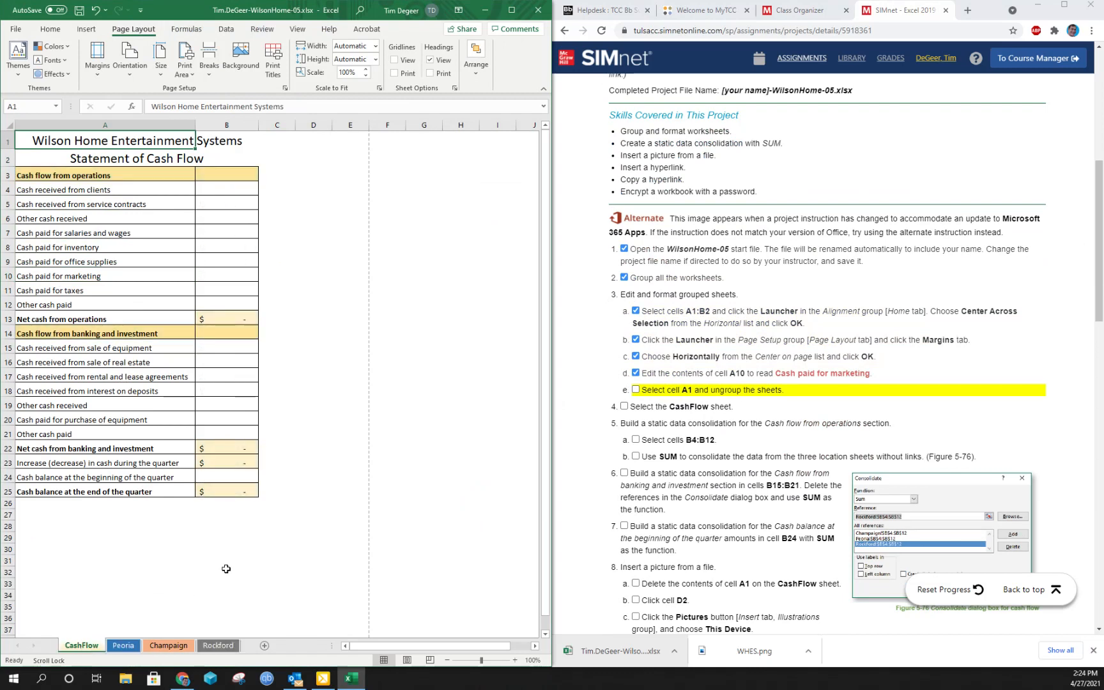
{"action": "left_click", "coordinate": [636, 391]}
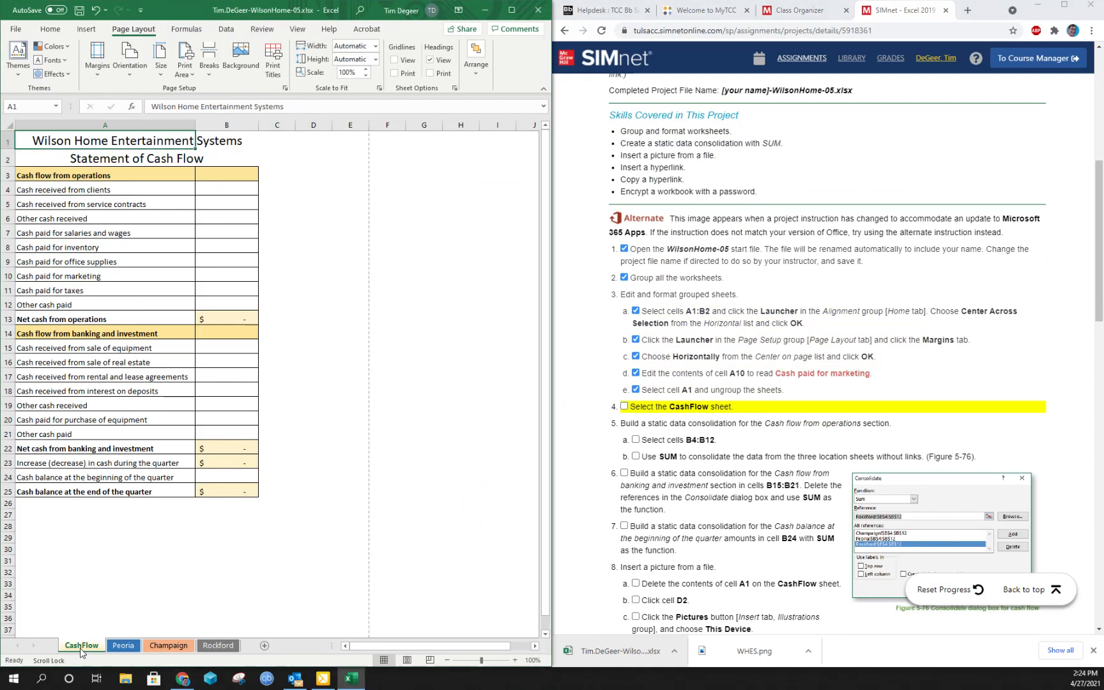
{"action": "left_click", "coordinate": [625, 407]}
{"action": "left_click", "coordinate": [625, 407]}
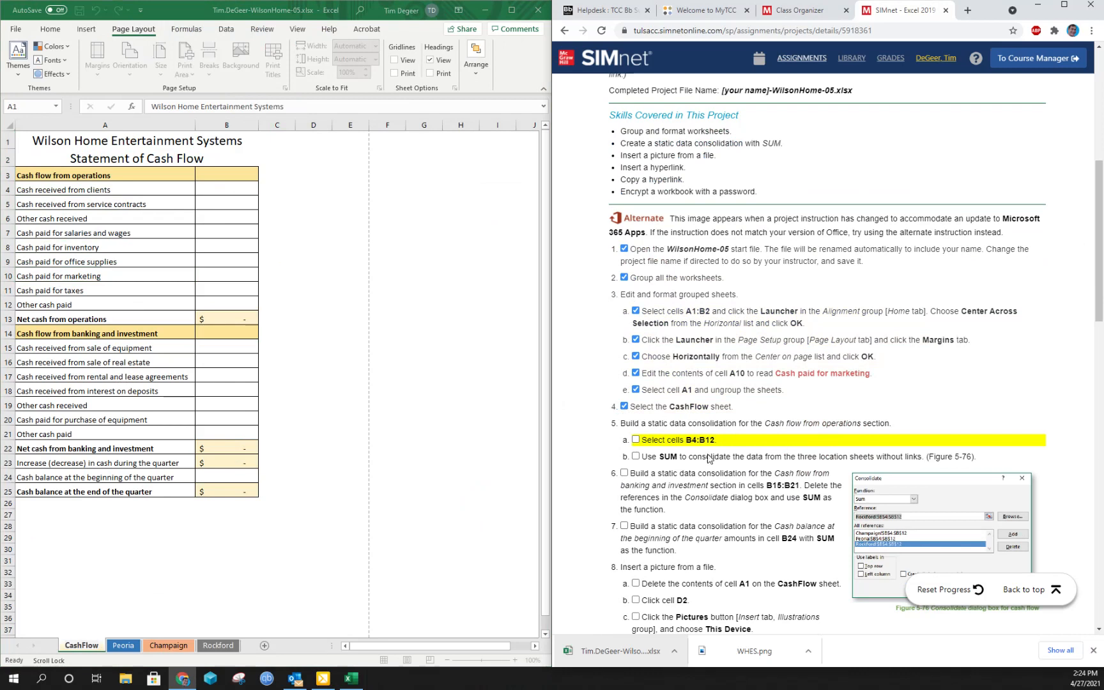
Step: Select cells B4:B12 on the CashFlow sheet and check off instruction 5a
{"action": "left_click", "coordinate": [221, 194]}
{"action": "left_click_drag", "start_coordinate": [221, 189], "coordinate": [209, 300]}
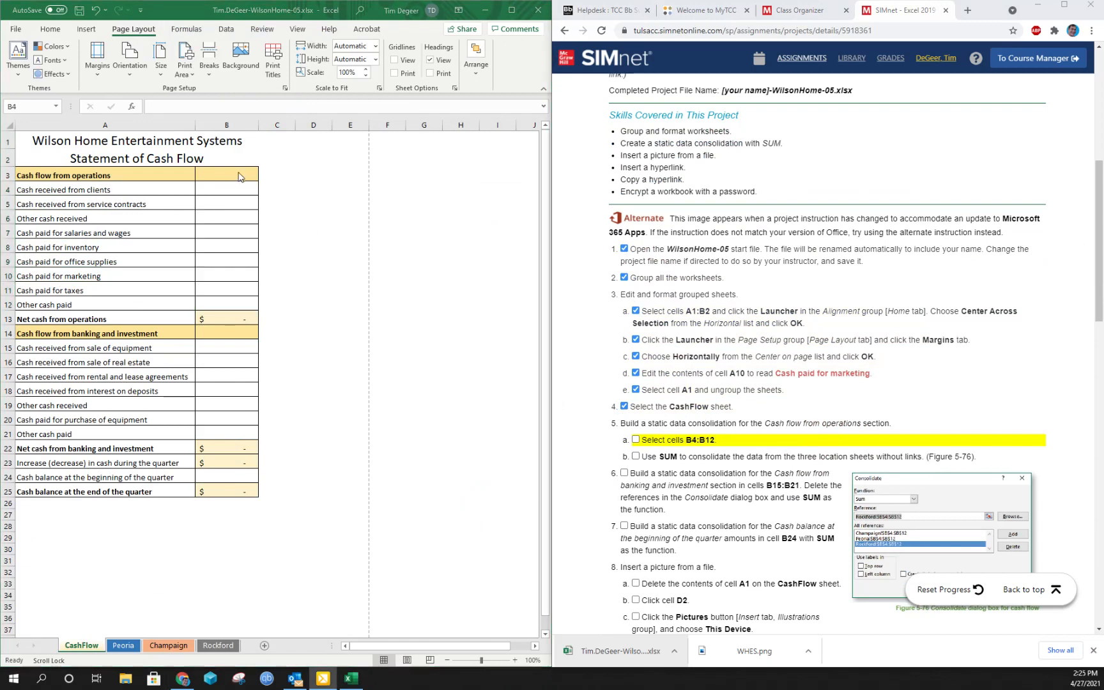
{"action": "left_click", "coordinate": [262, 4]}
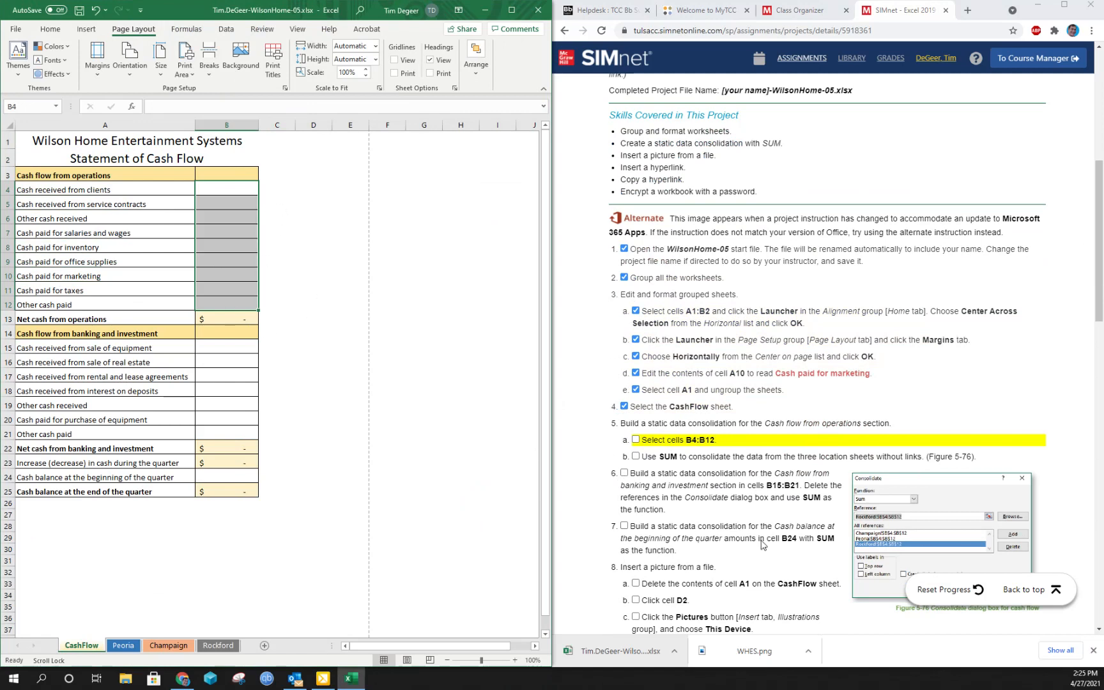
{"action": "left_click", "coordinate": [636, 441]}
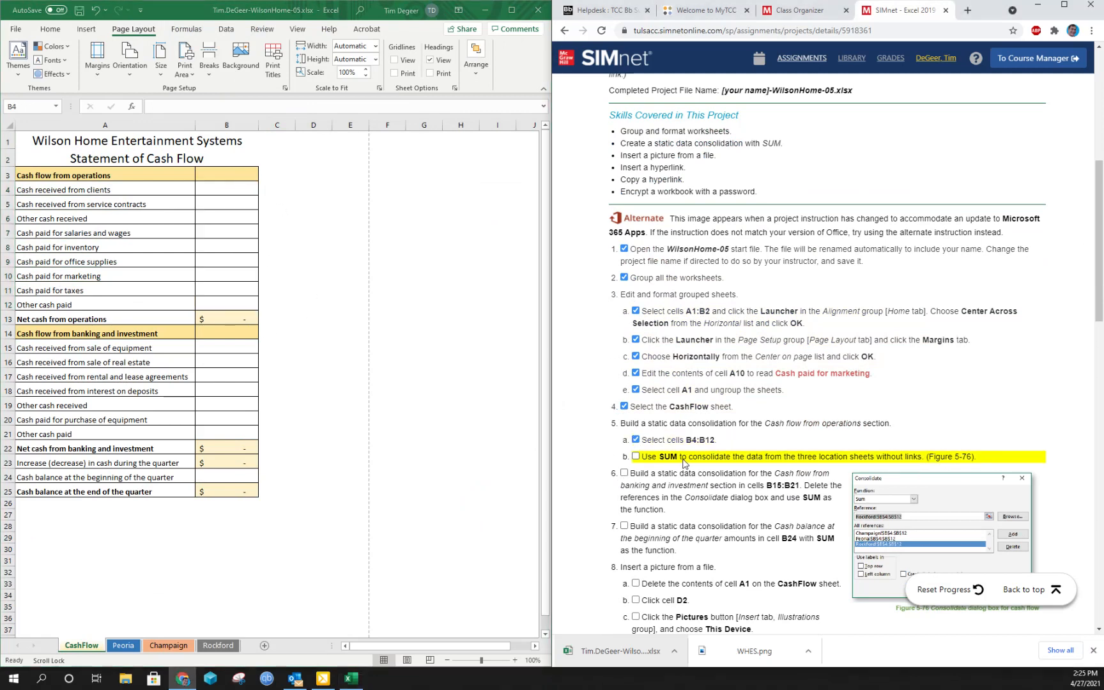
Step: Start a Sum consolidation for cells B4:B12 on the CashFlow sheet and add Peoria B4:B12 as its first reference
{"action": "left_click", "coordinate": [327, 14]}
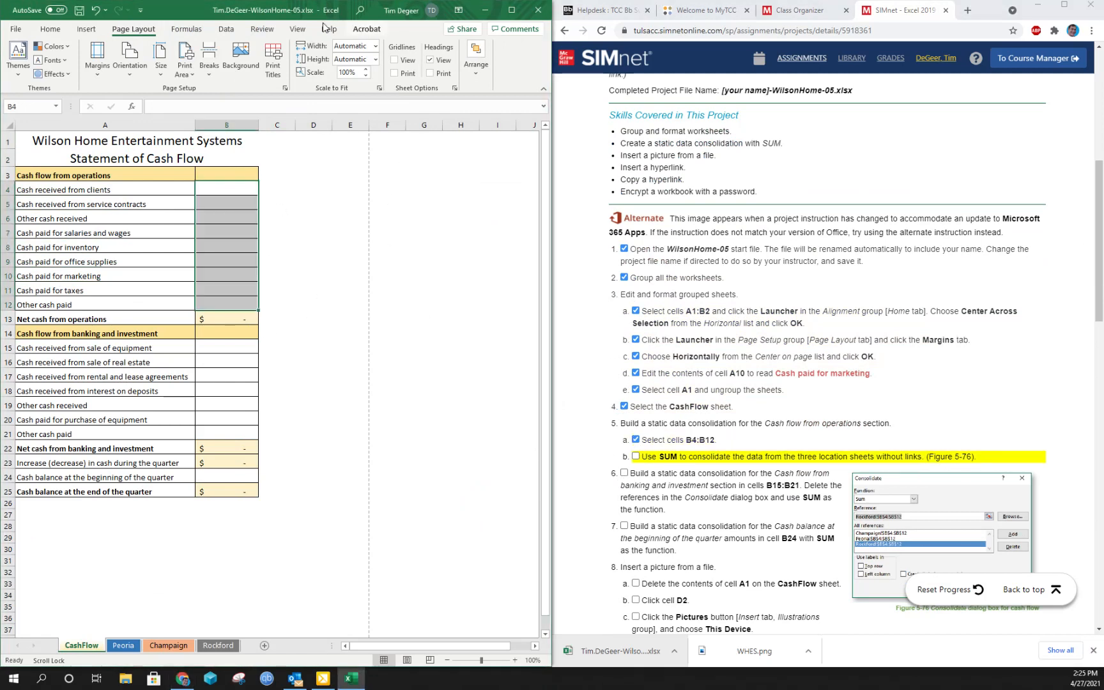
{"action": "left_click", "coordinate": [227, 30]}
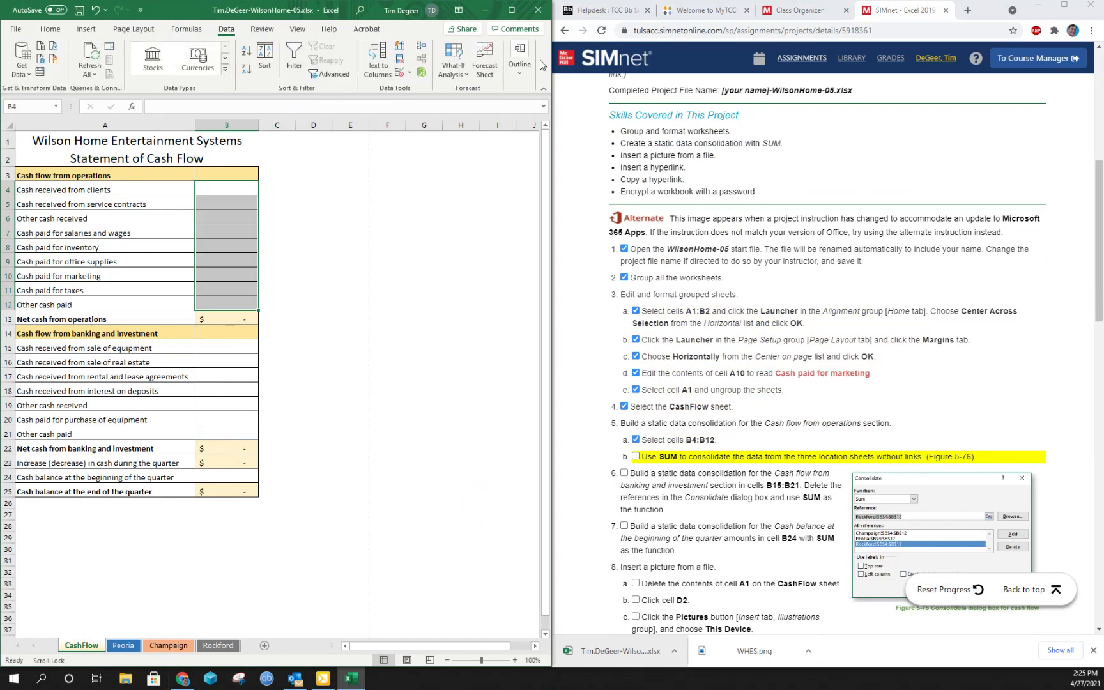
{"action": "left_click", "coordinate": [420, 49]}
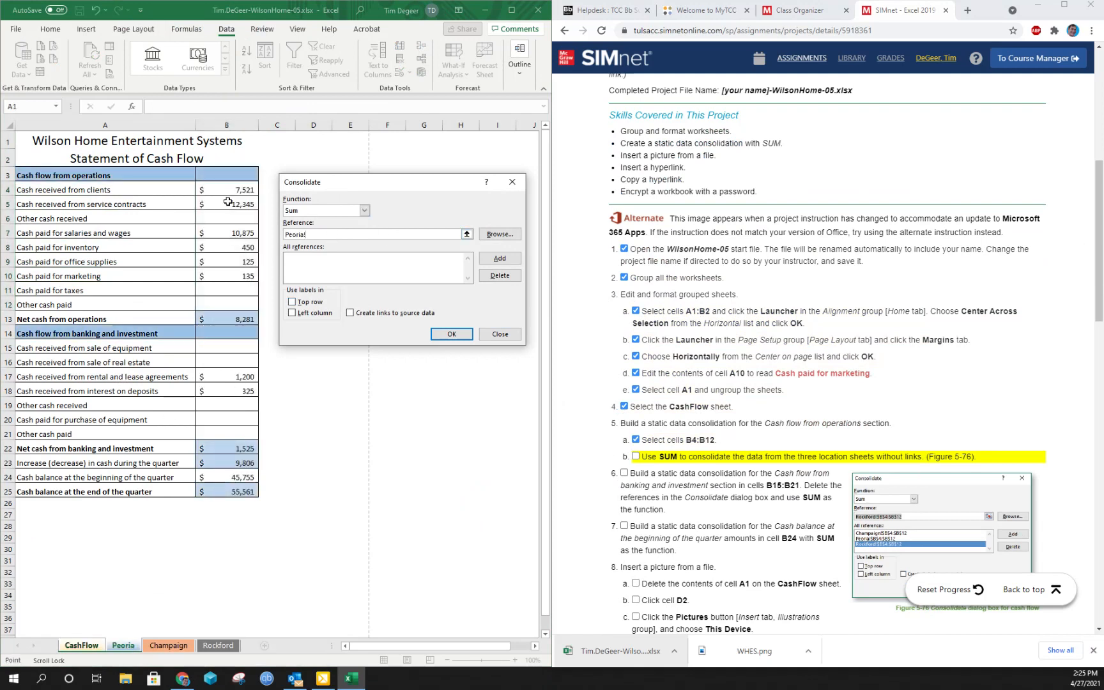
{"action": "left_click_drag", "start_coordinate": [227, 192], "coordinate": [224, 299]}
{"action": "left_click", "coordinate": [500, 259]}
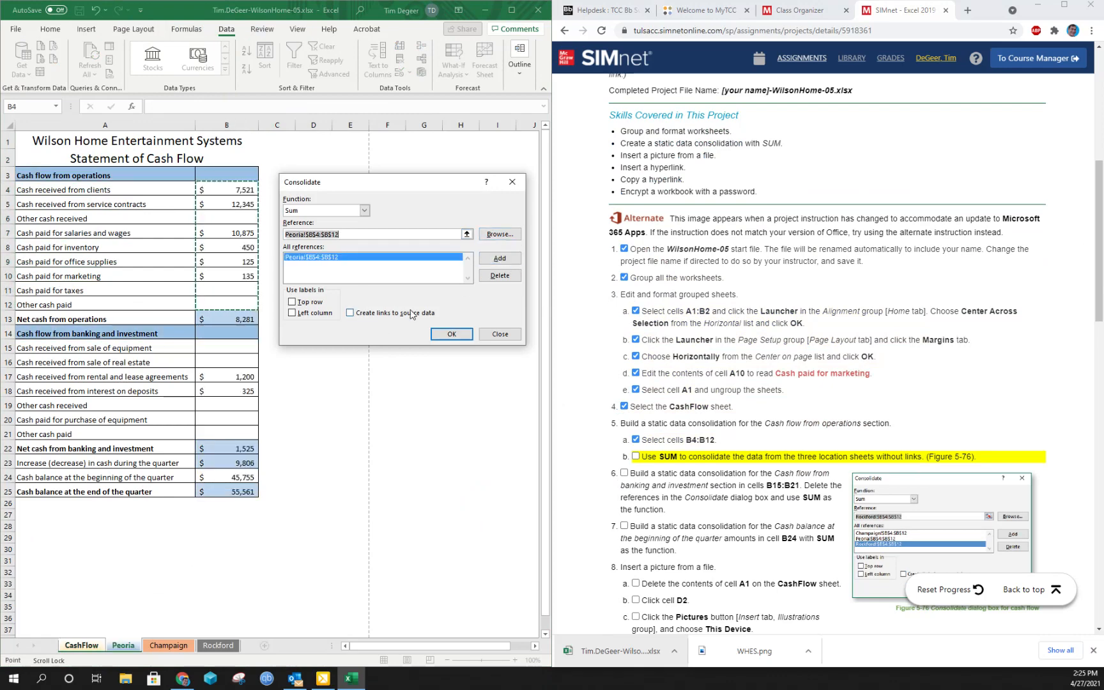
Step: Add B4:B12 from Champaign and Rockford as references, run the consolidation without links, and check off instruction 5b
{"action": "left_click", "coordinate": [171, 646]}
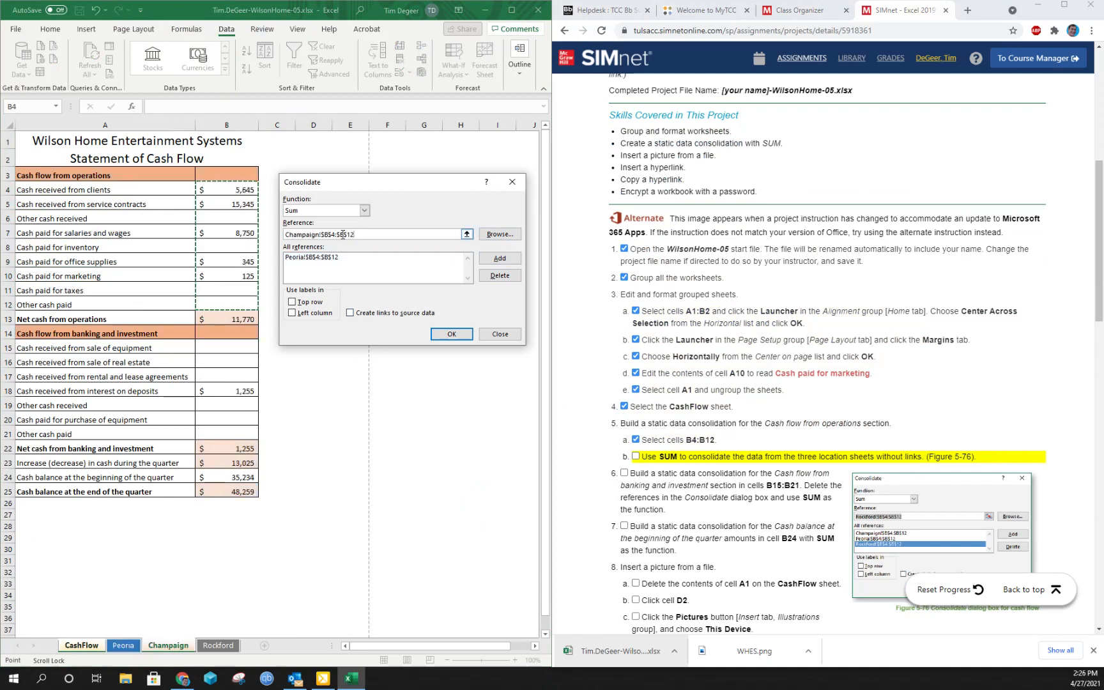
{"action": "left_click", "coordinate": [500, 259]}
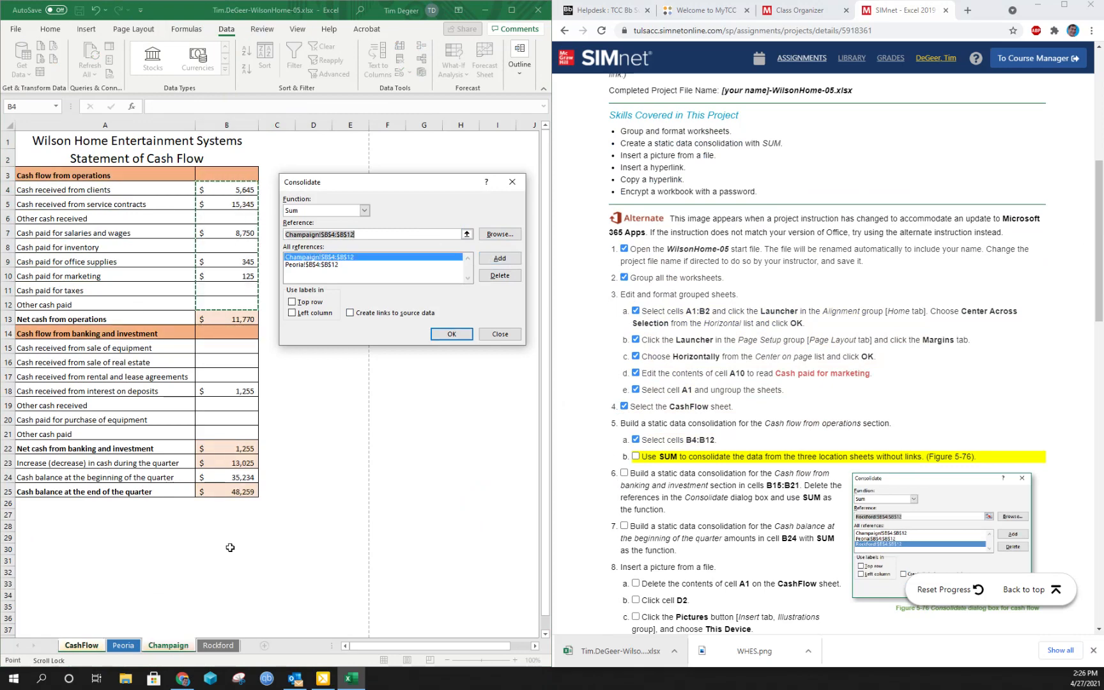
{"action": "left_click", "coordinate": [216, 645]}
{"action": "left_click", "coordinate": [501, 261]}
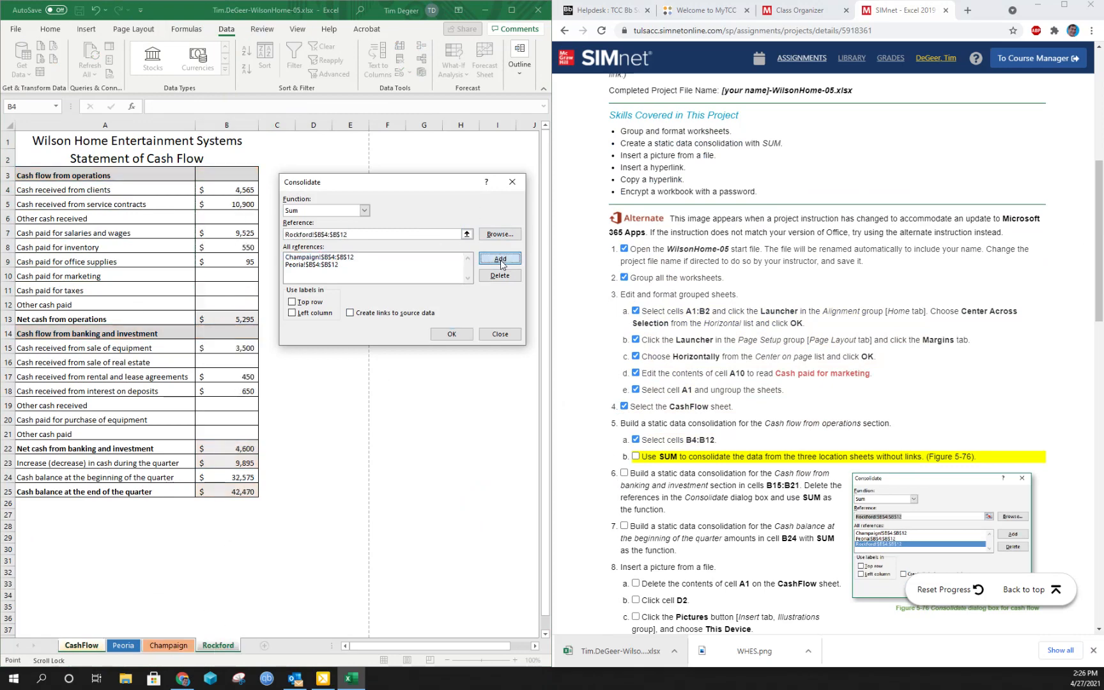
{"action": "left_click", "coordinate": [460, 332]}
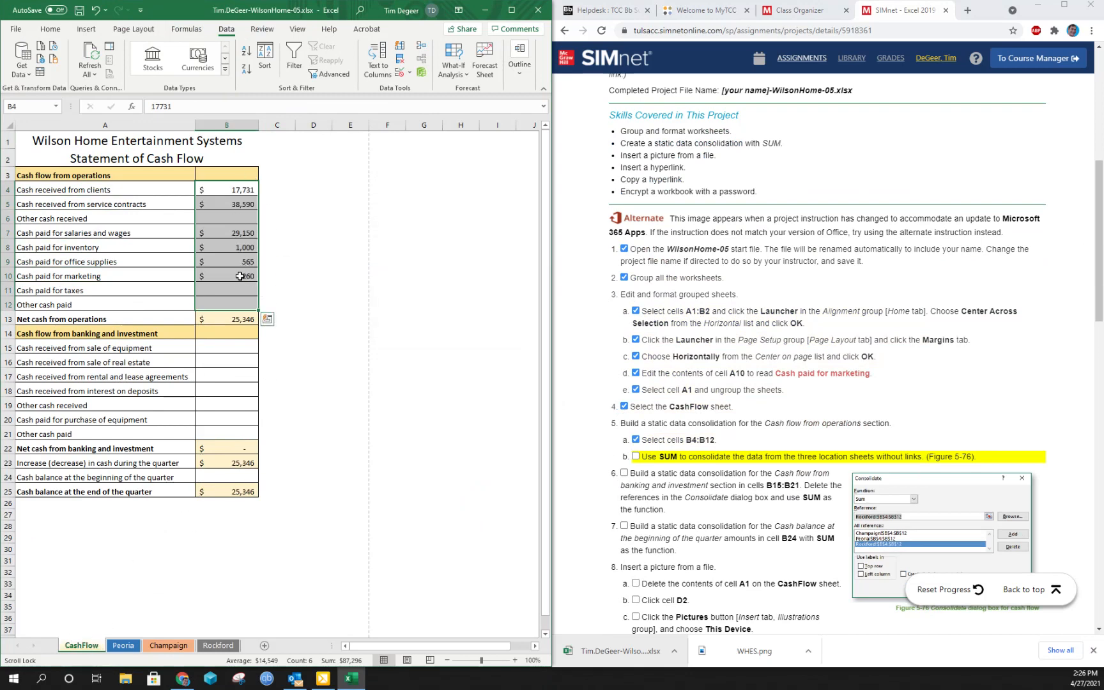
{"action": "left_click", "coordinate": [635, 457]}
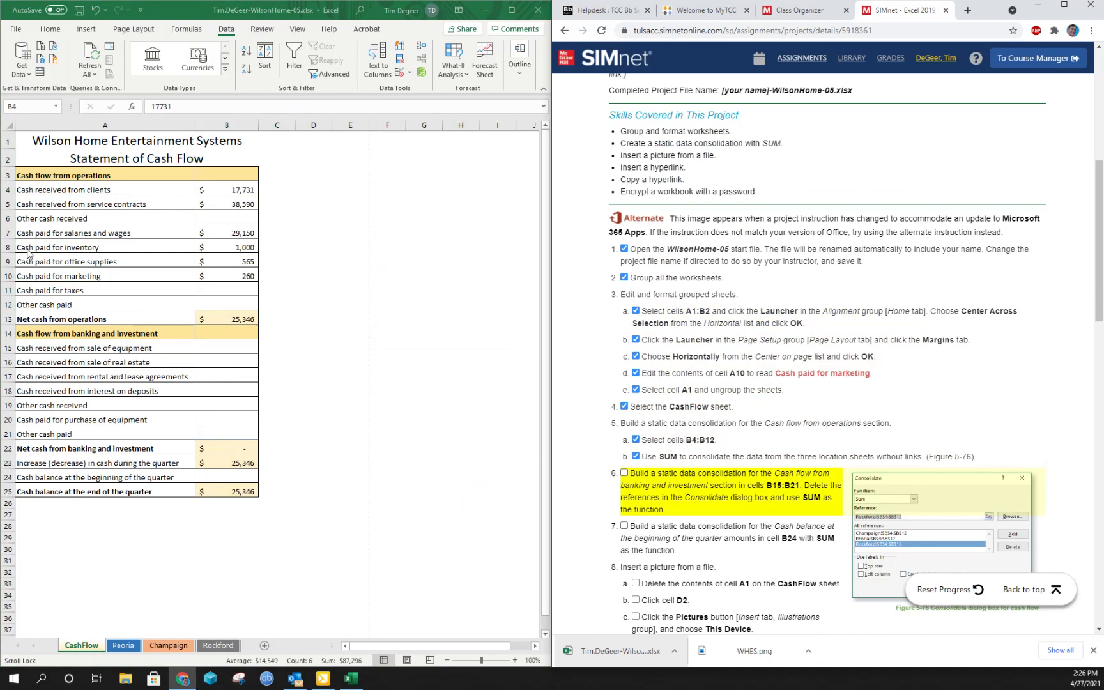
Step: Select cells B15:B21 on the CashFlow sheet and delete the three existing B4:B12 references from the Consolidate settings
{"action": "left_click", "coordinate": [113, 333]}
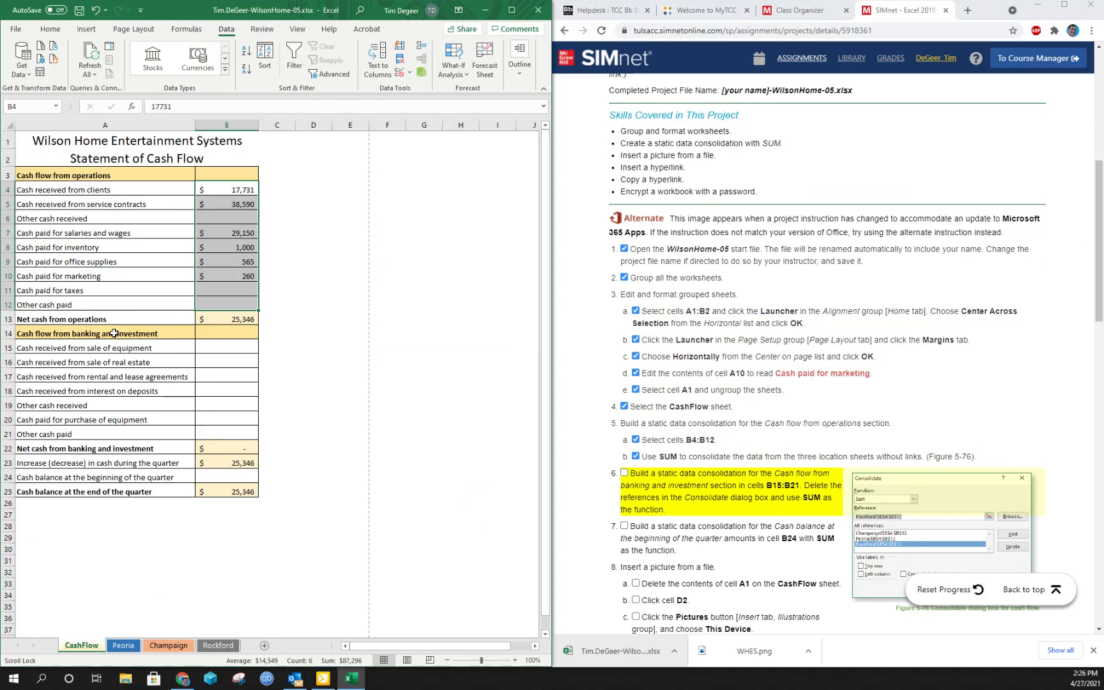
{"action": "left_click_drag", "start_coordinate": [224, 350], "coordinate": [224, 435]}
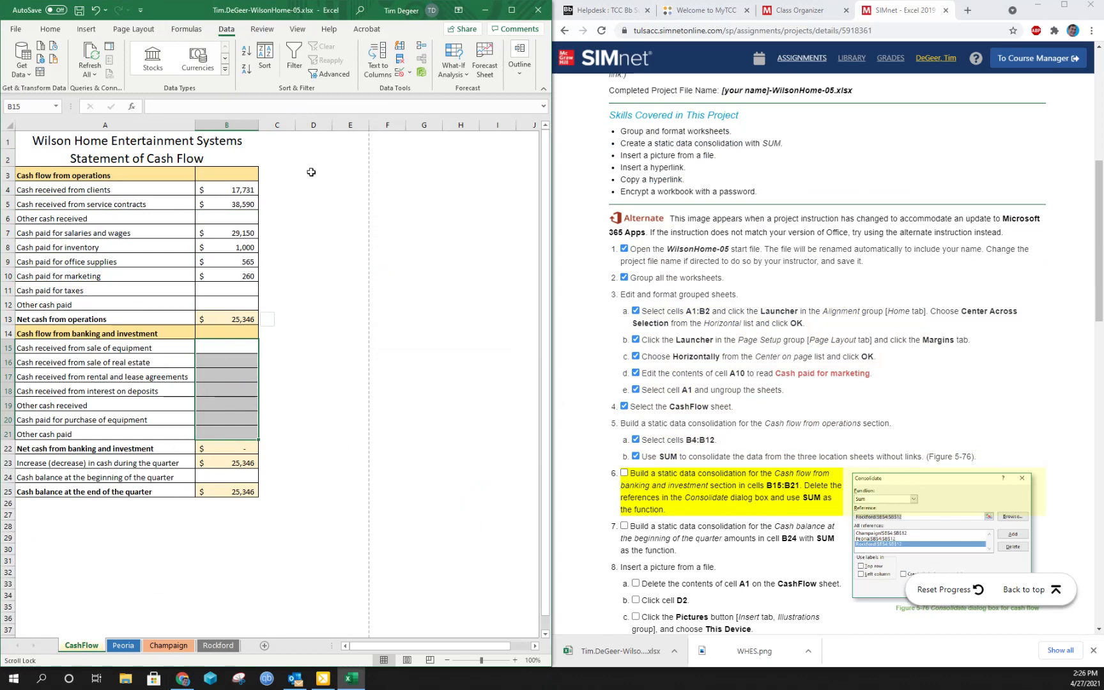
{"action": "left_click", "coordinate": [421, 59]}
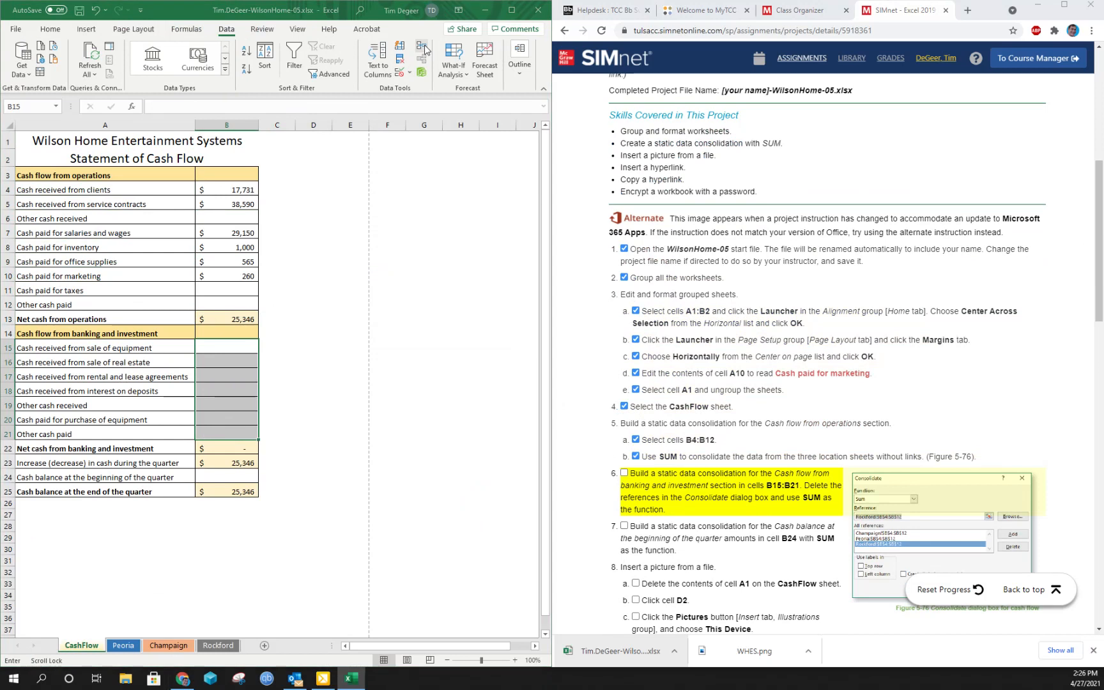
{"action": "left_click", "coordinate": [319, 258]}
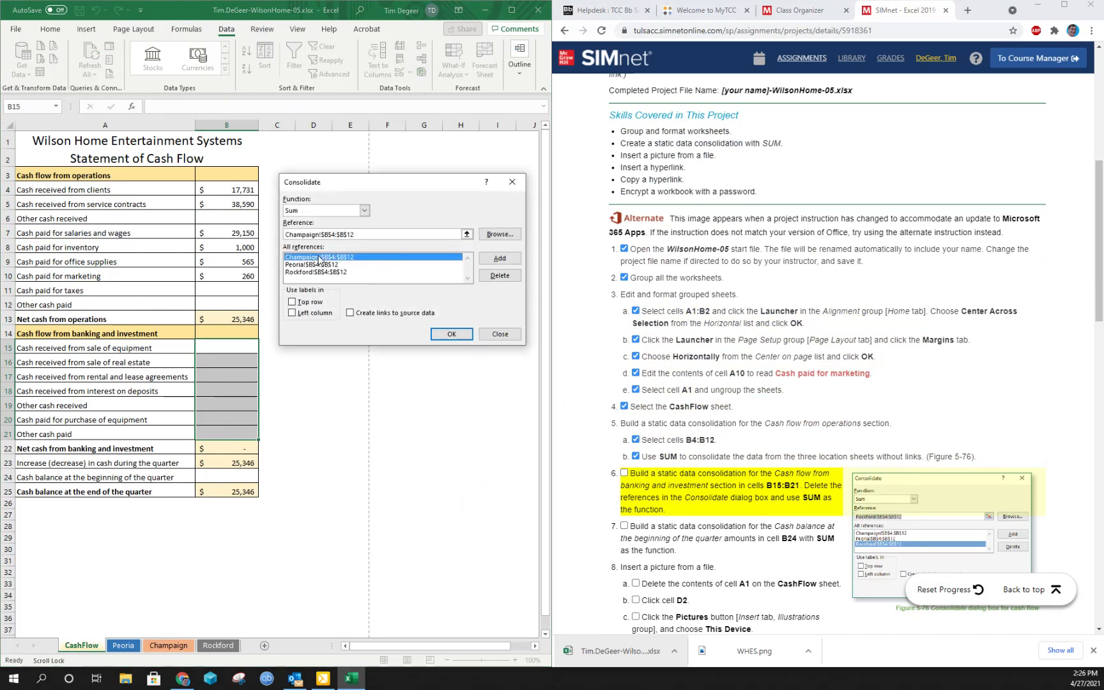
{"action": "left_click", "coordinate": [500, 275]}
{"action": "left_click", "coordinate": [381, 257]}
{"action": "left_click", "coordinate": [500, 275]}
{"action": "left_click", "coordinate": [343, 257]}
{"action": "left_click", "coordinate": [500, 276]}
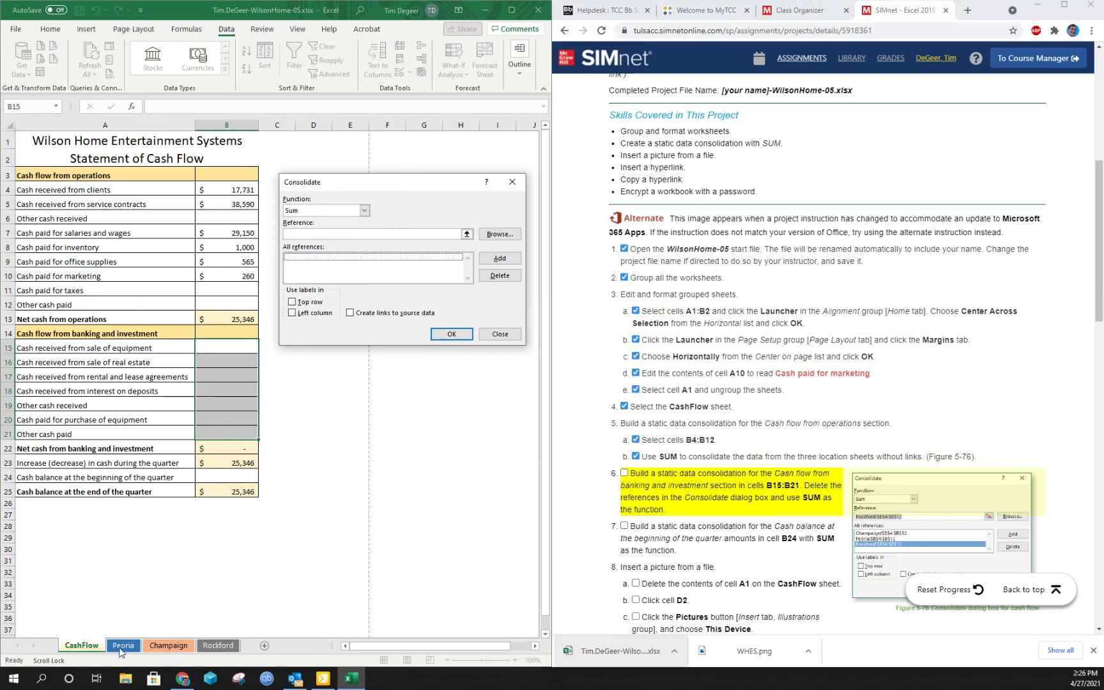
Step: Consolidate B15:B21 from the Peoria, Champaign and Rockford sheets with Sum, without links, and check off instruction 6
{"action": "left_click", "coordinate": [347, 234]}
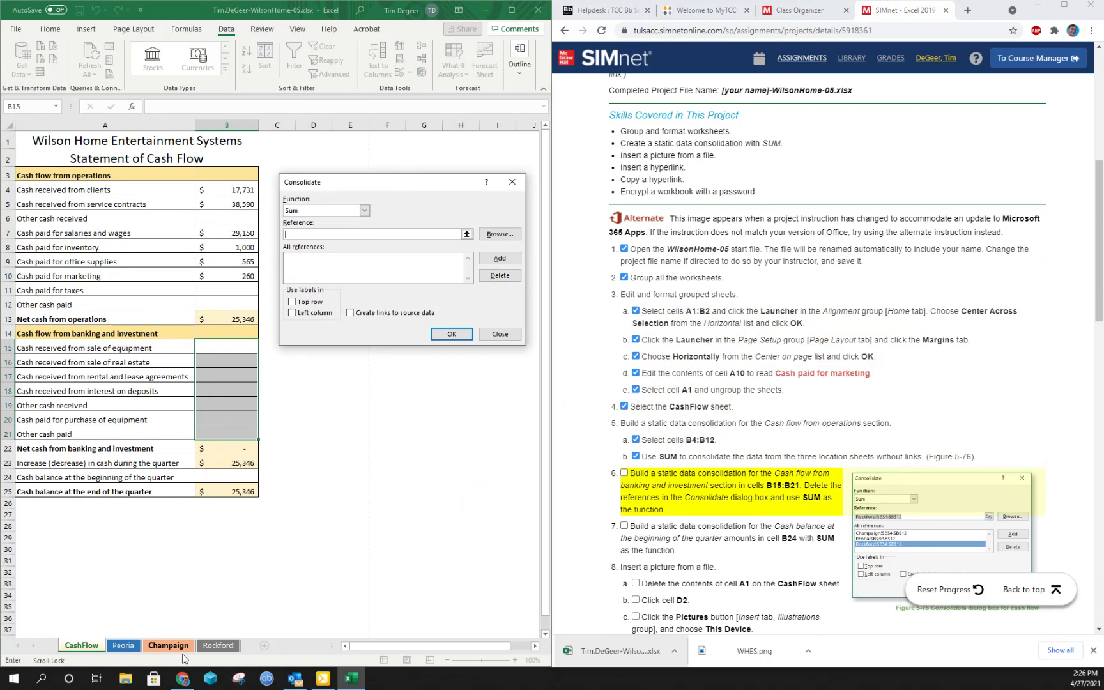
{"action": "left_click", "coordinate": [123, 645]}
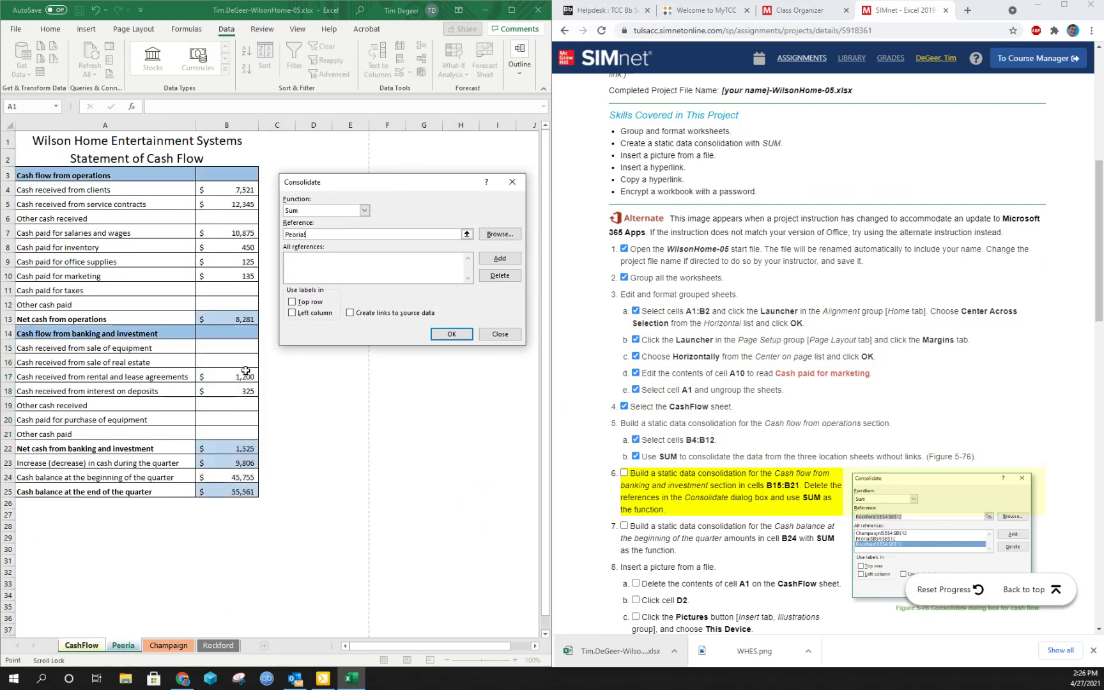
{"action": "left_click_drag", "start_coordinate": [217, 348], "coordinate": [217, 431]}
{"action": "left_click", "coordinate": [500, 258]}
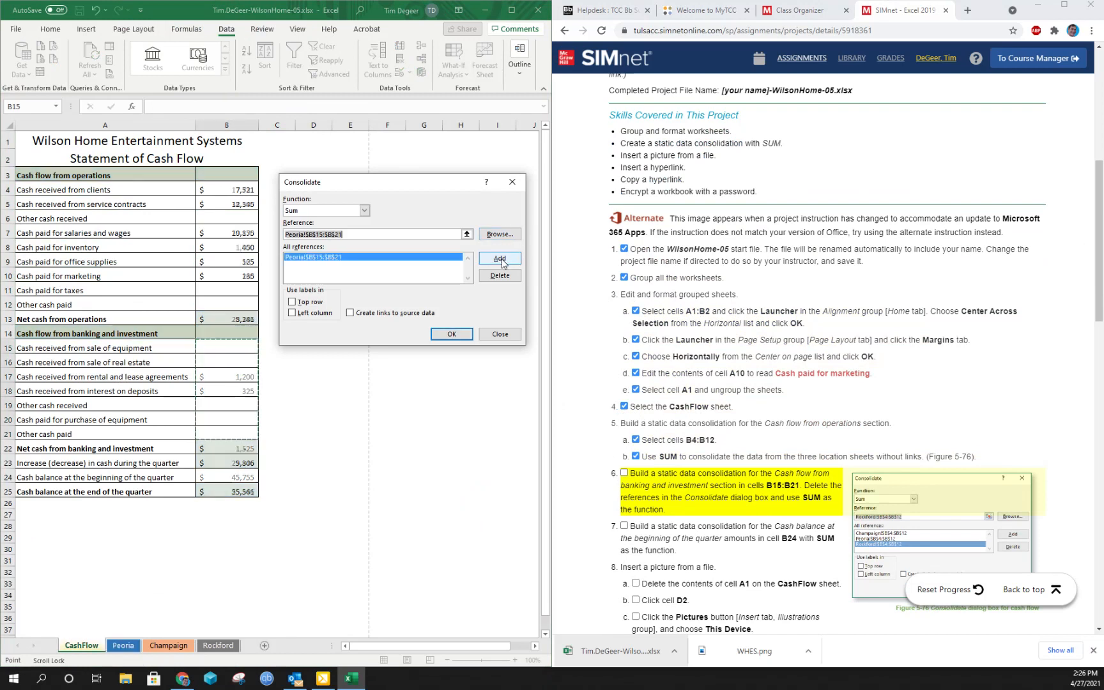
{"action": "left_click", "coordinate": [168, 645]}
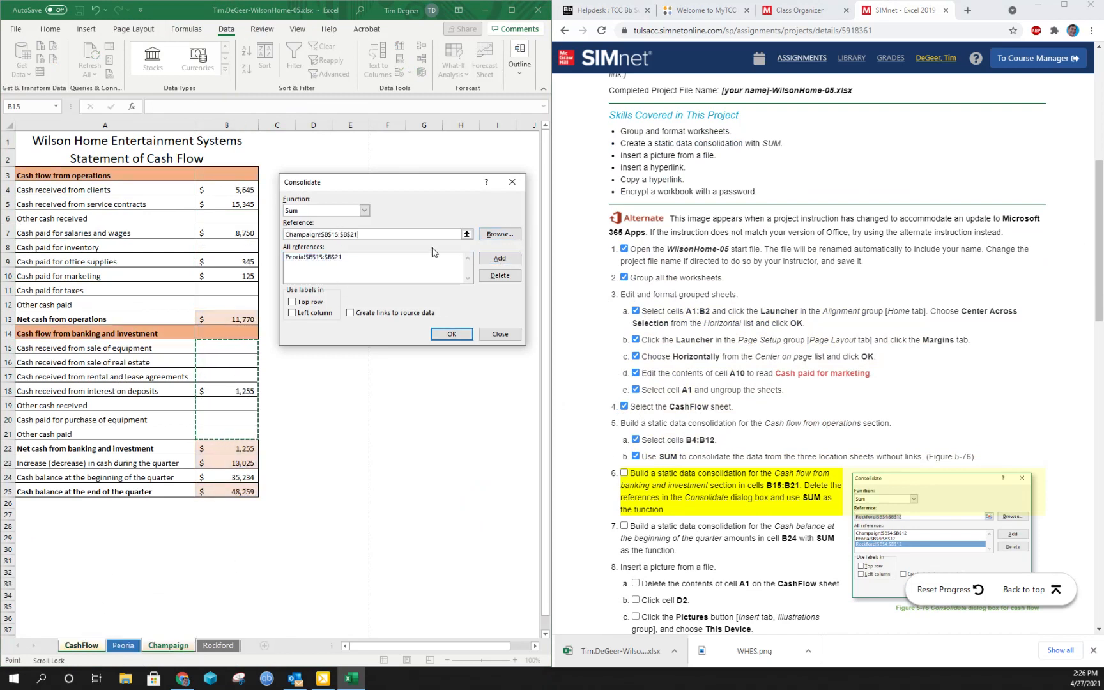
{"action": "left_click", "coordinate": [501, 259]}
{"action": "left_click", "coordinate": [218, 646]}
{"action": "left_click", "coordinate": [500, 258]}
{"action": "left_click", "coordinate": [450, 333]}
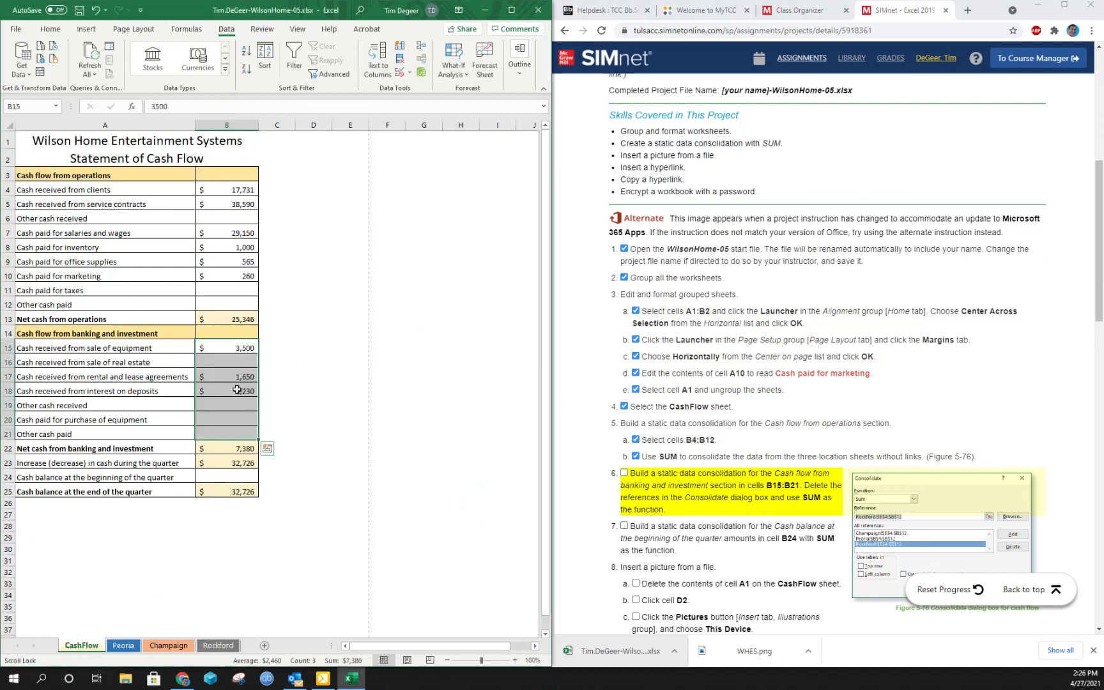
{"action": "left_click", "coordinate": [624, 473]}
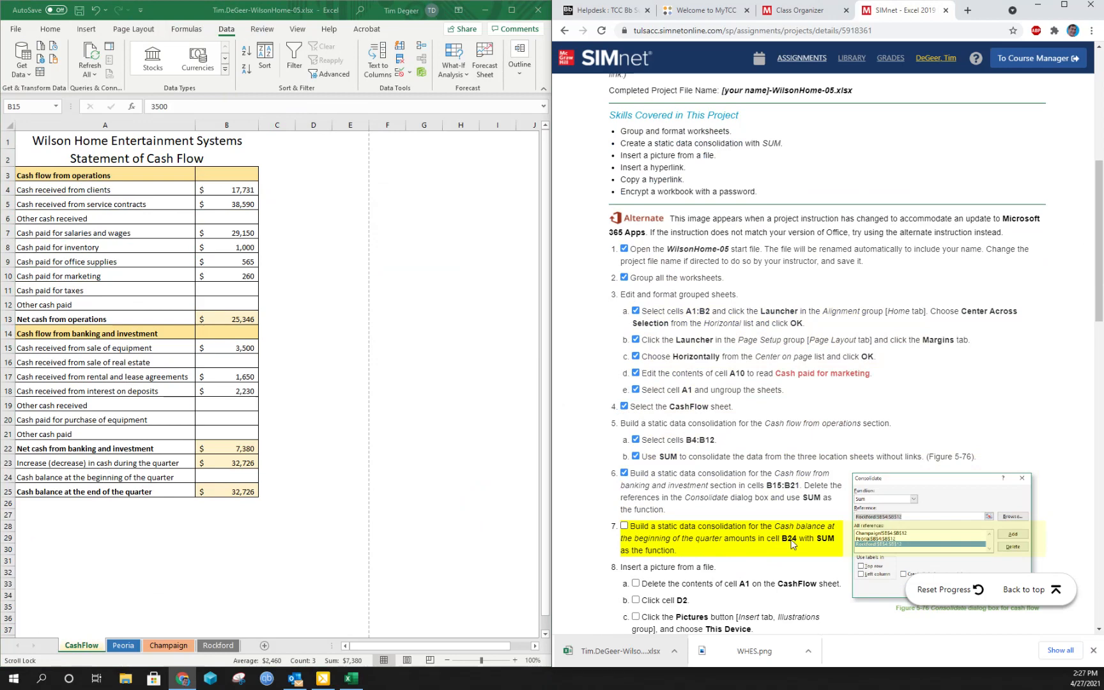
Step: Select cell B24 on the CashFlow sheet and delete the three B15:B21 references from the Consolidate settings
{"action": "left_click", "coordinate": [238, 477]}
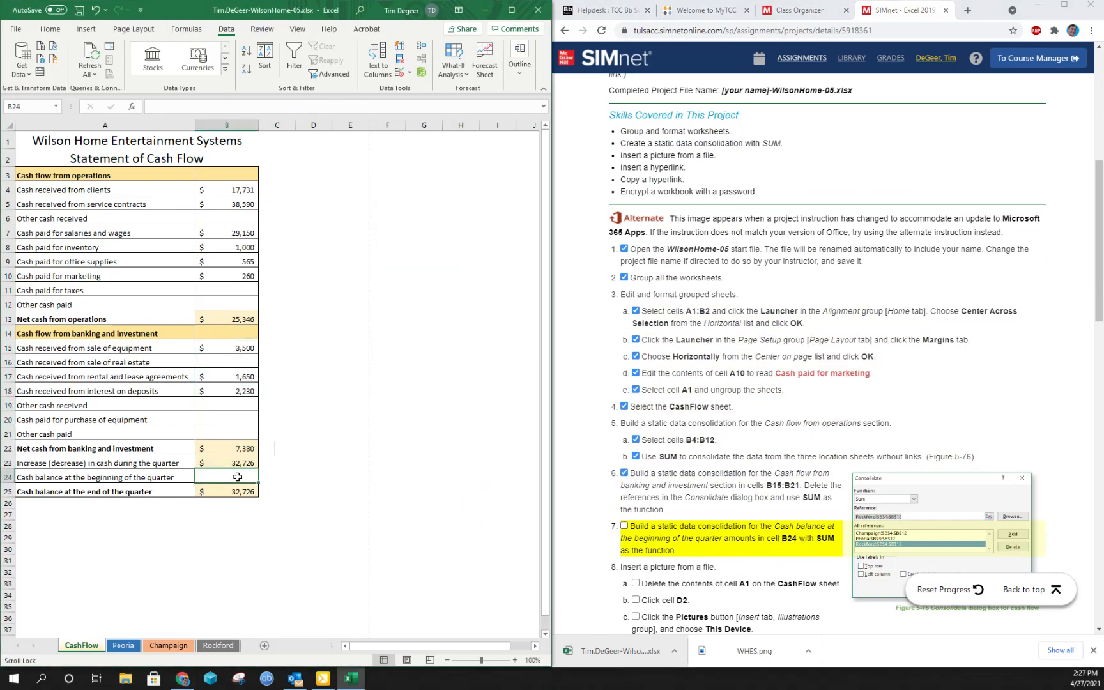
{"action": "left_click", "coordinate": [421, 46]}
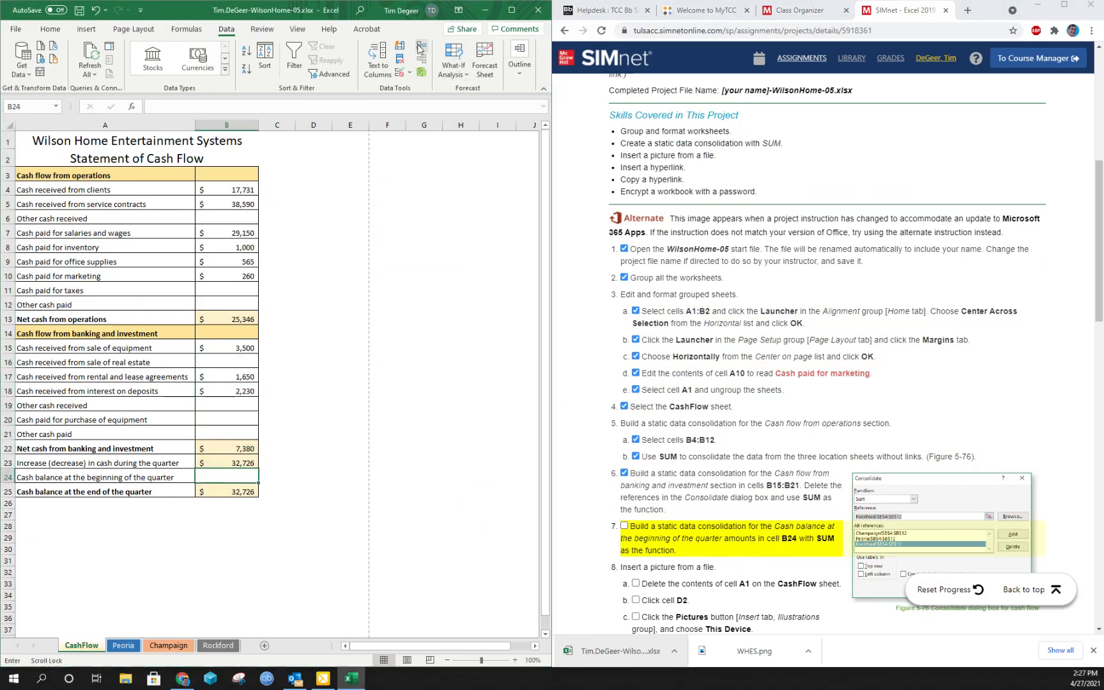
{"action": "left_click", "coordinate": [353, 257]}
{"action": "left_click", "coordinate": [500, 275]}
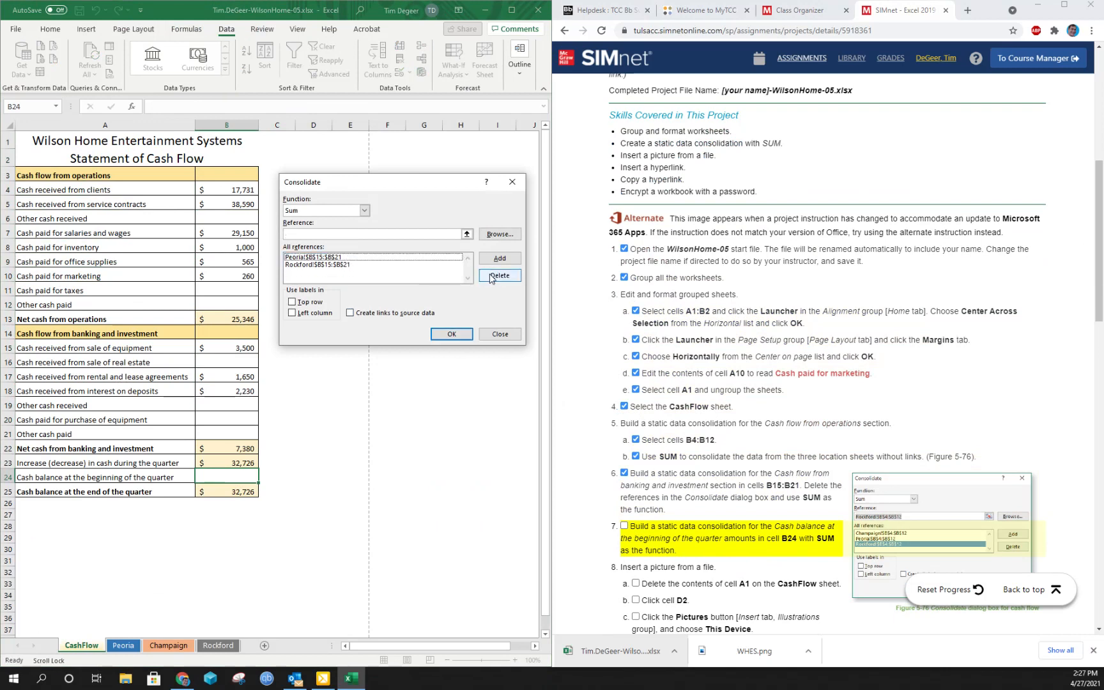
{"action": "left_click", "coordinate": [410, 258]}
{"action": "left_click", "coordinate": [500, 275]}
{"action": "left_click", "coordinate": [396, 258]}
{"action": "left_click", "coordinate": [494, 279]}
Step: Add cell B24 of the Peoria sheet as a consolidation reference
{"action": "left_click", "coordinate": [325, 235]}
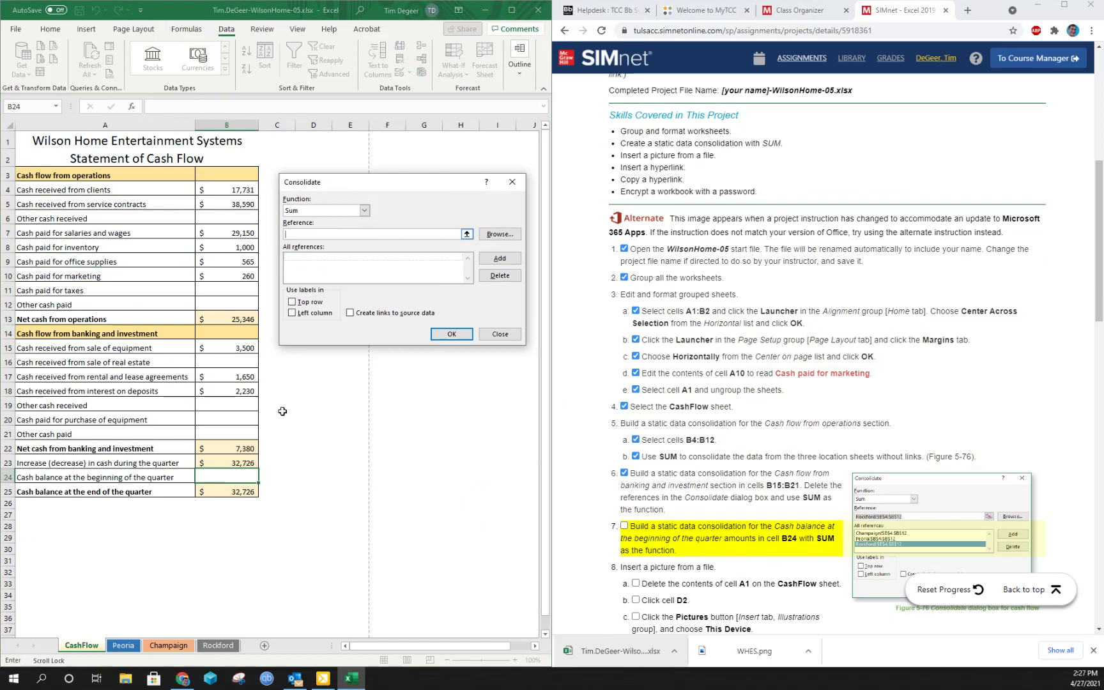
{"action": "left_click", "coordinate": [123, 646]}
{"action": "left_click", "coordinate": [219, 479]}
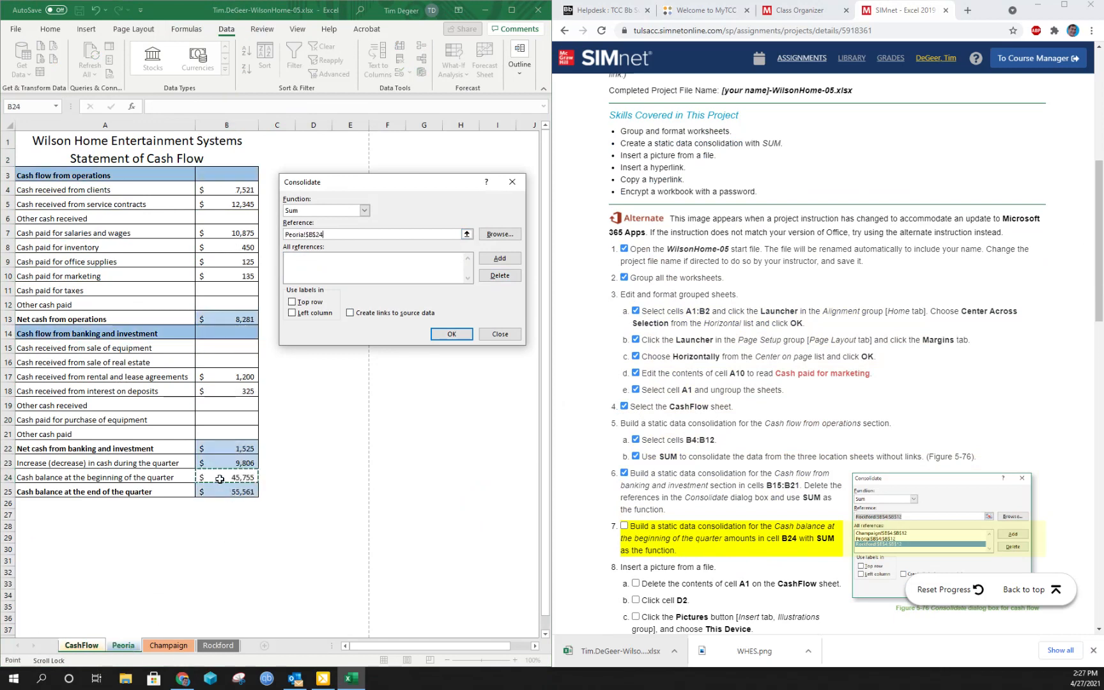
{"action": "left_click", "coordinate": [501, 259]}
{"action": "left_click", "coordinate": [169, 646]}
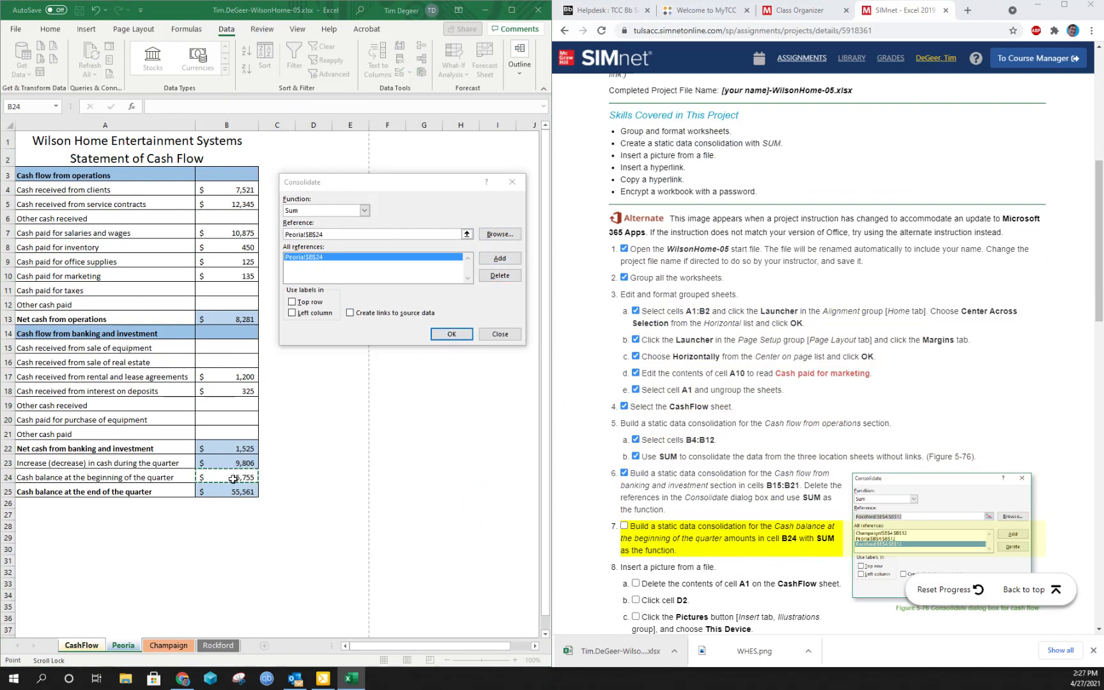
{"action": "left_click", "coordinate": [500, 258]}
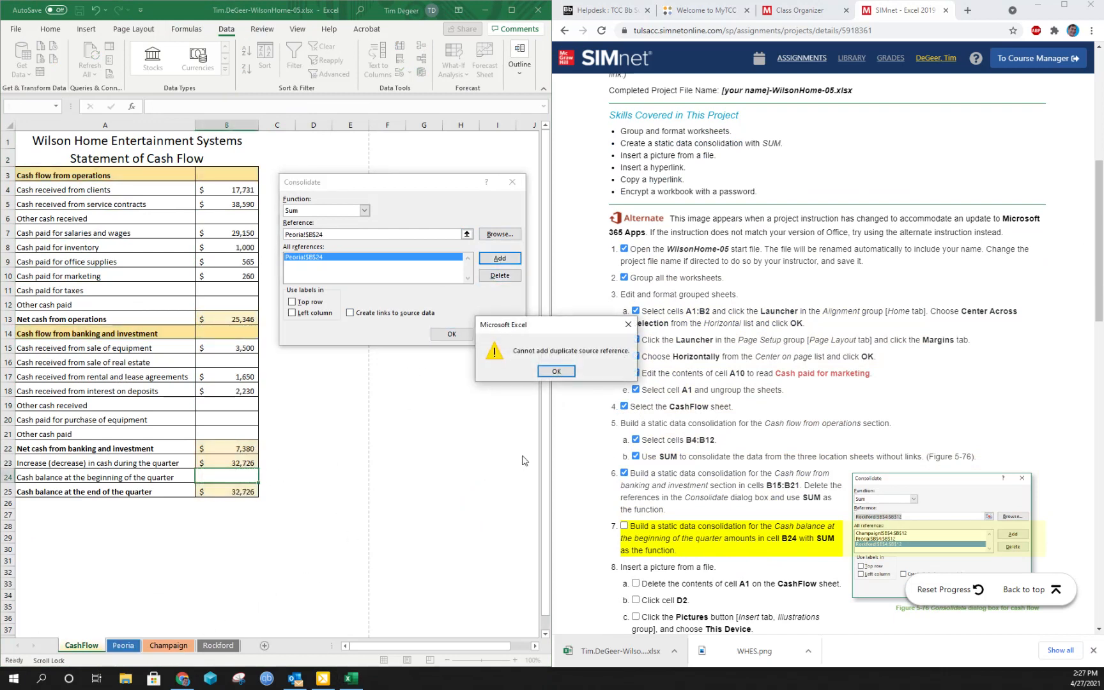
{"action": "left_click", "coordinate": [555, 371]}
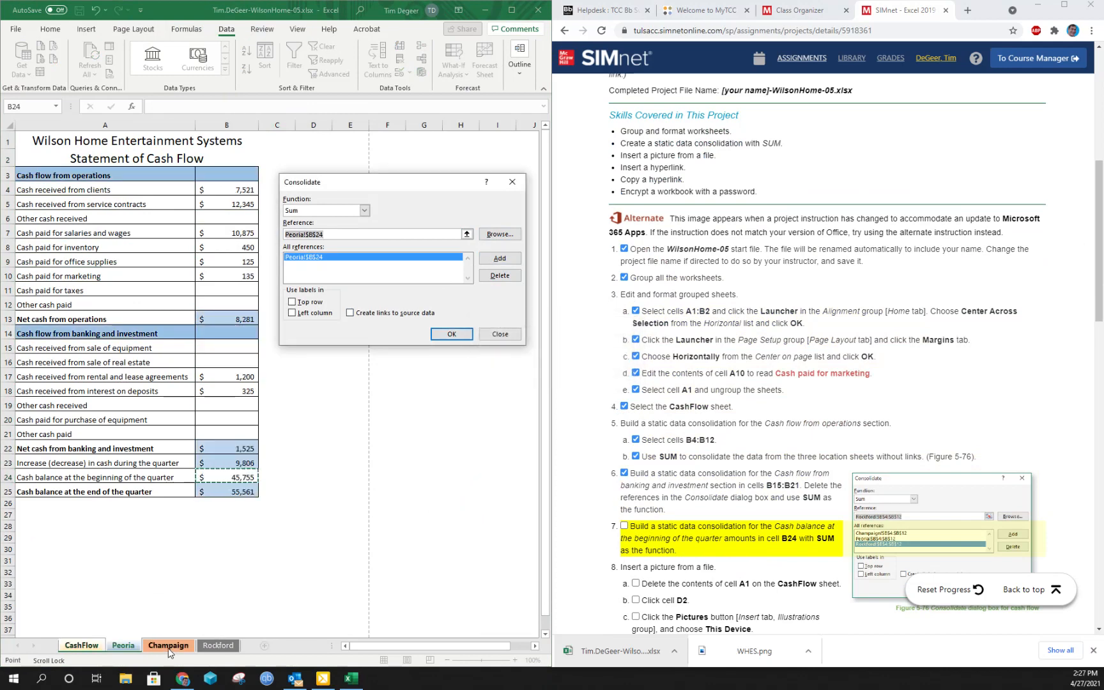
Step: Add cell B24 from Champaign and Rockford as references, run the Sum consolidation, and check off instruction 7
{"action": "left_click", "coordinate": [168, 647]}
{"action": "left_click", "coordinate": [500, 258]}
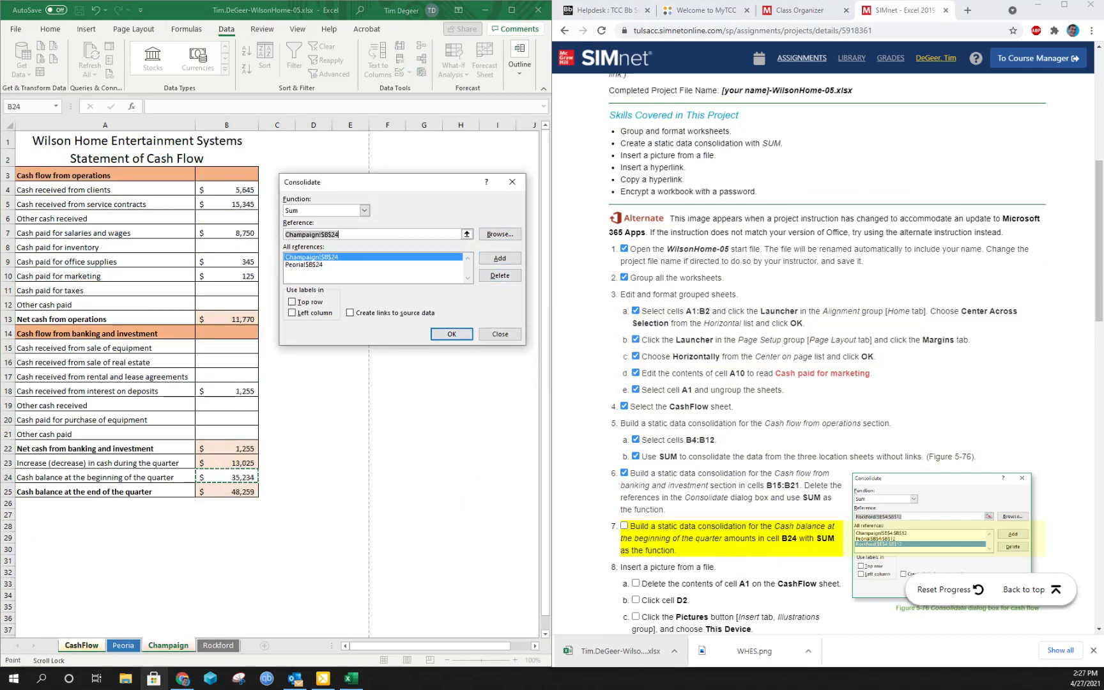
{"action": "left_click", "coordinate": [216, 646]}
{"action": "left_click", "coordinate": [500, 258]}
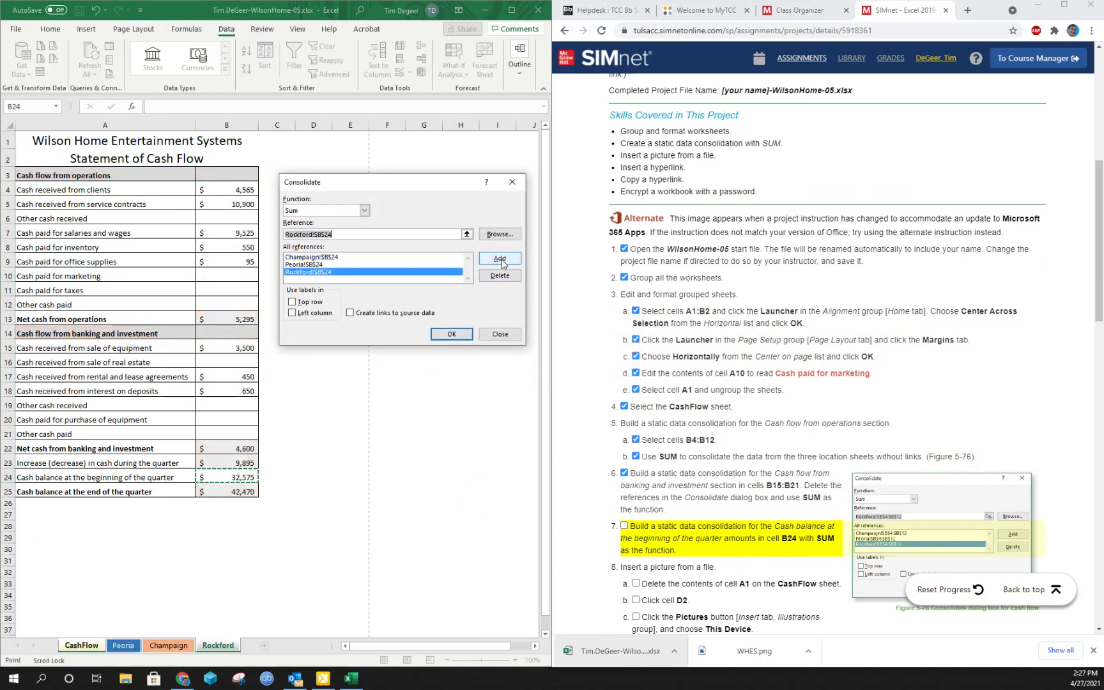
{"action": "left_click", "coordinate": [451, 334]}
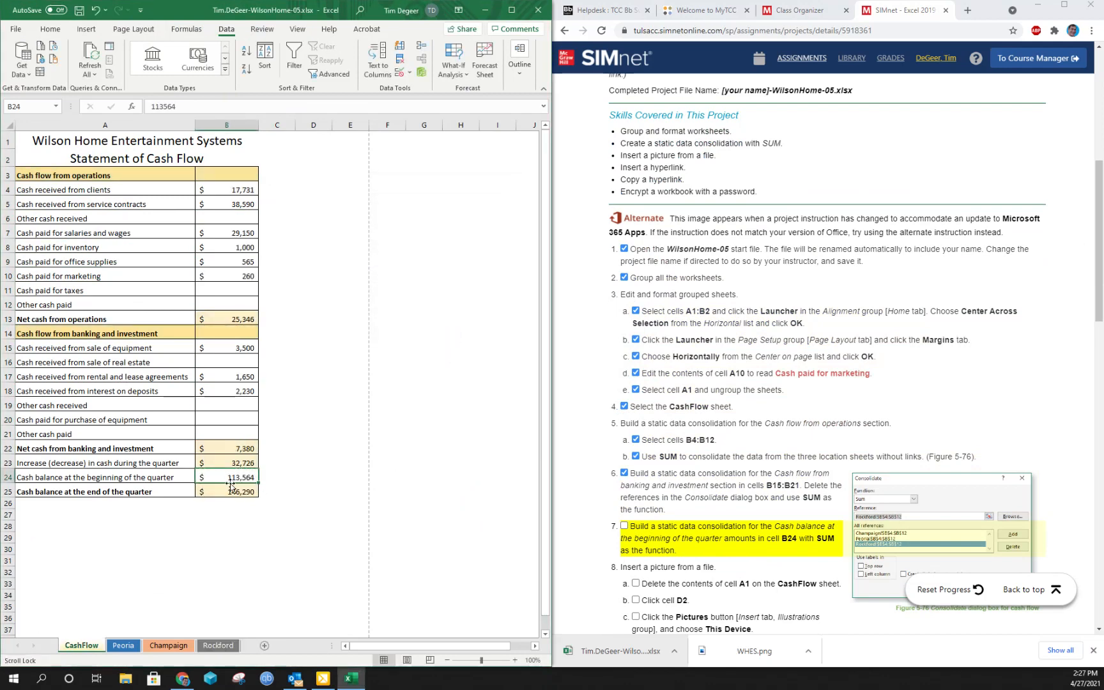
{"action": "left_click", "coordinate": [625, 527]}
Step: Delete the contents of cell A1 on the CashFlow sheet and check off instruction 8a
{"action": "scroll", "coordinate": [792, 506], "scroll_direction": "down", "scroll_amount": 2}
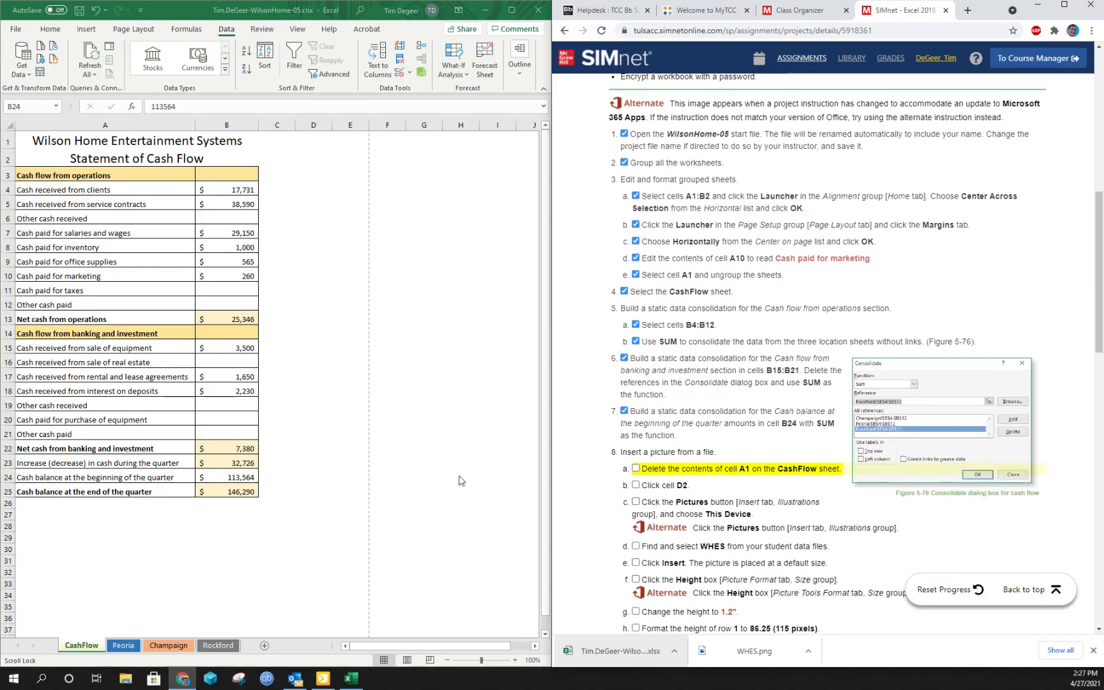
{"action": "scroll", "coordinate": [761, 463], "scroll_direction": "down", "scroll_amount": 10}
{"action": "scroll", "coordinate": [761, 463], "scroll_direction": "down", "scroll_amount": 4}
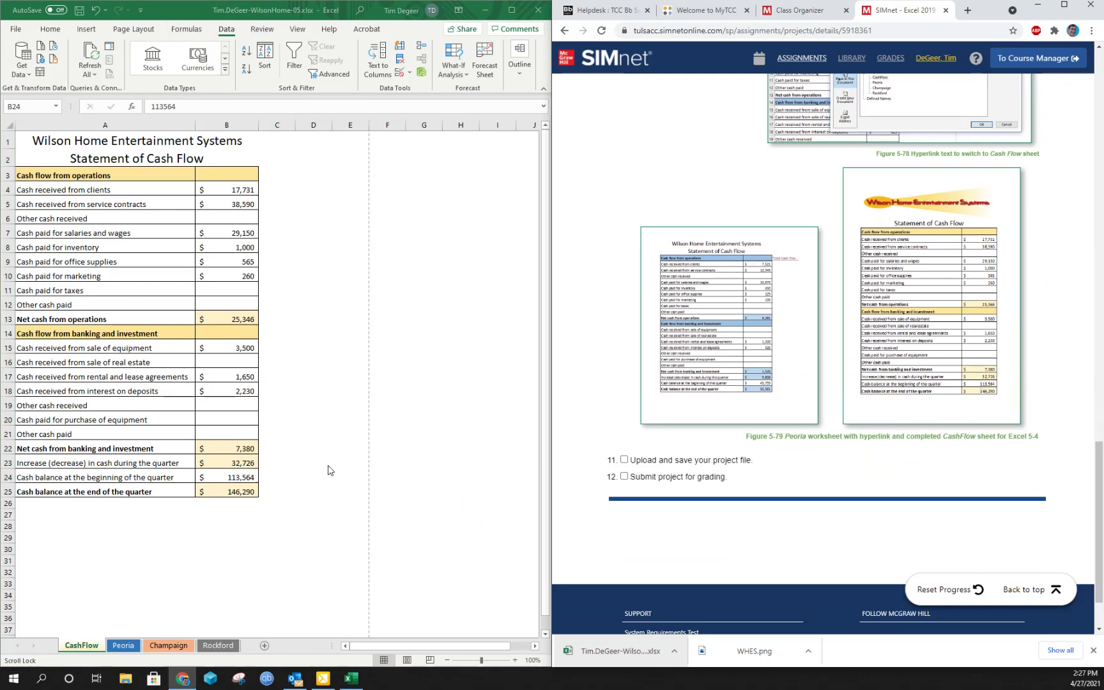
{"action": "scroll", "coordinate": [1012, 324], "scroll_direction": "up", "scroll_amount": 15}
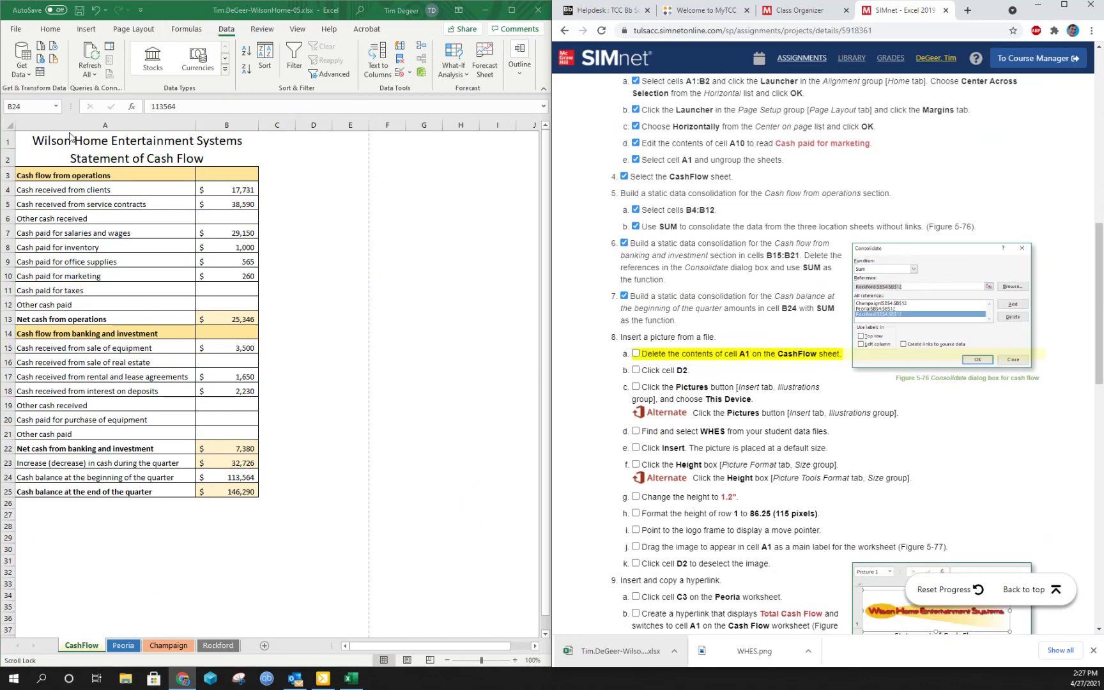
{"action": "left_click", "coordinate": [36, 136]}
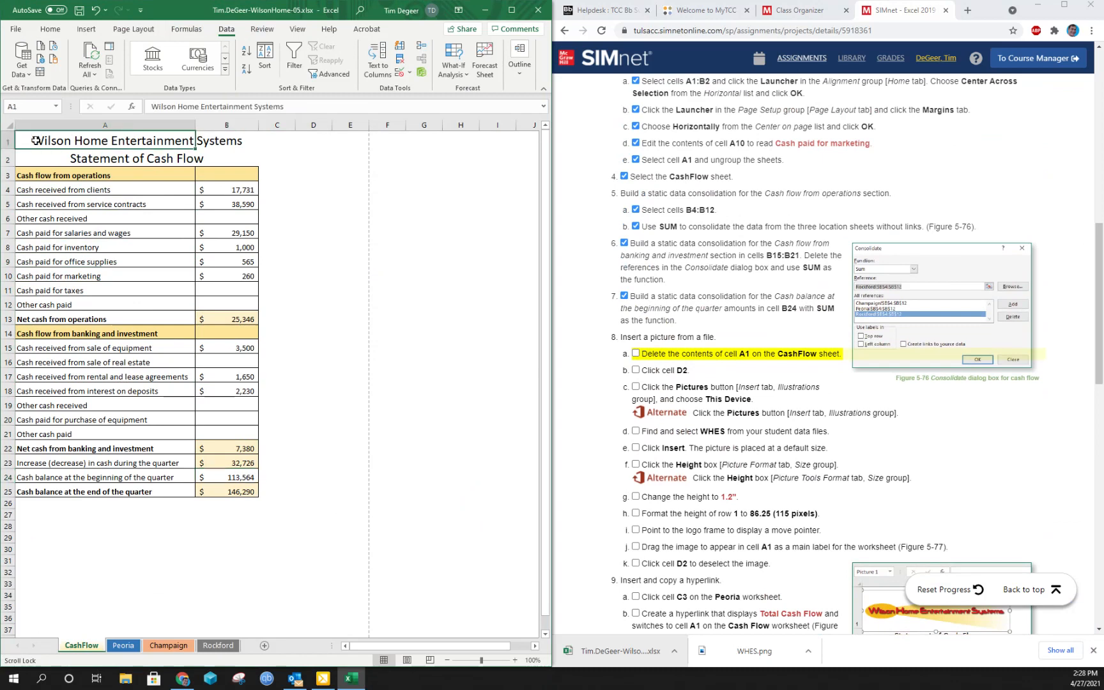
{"action": "key", "text": "Delete"}
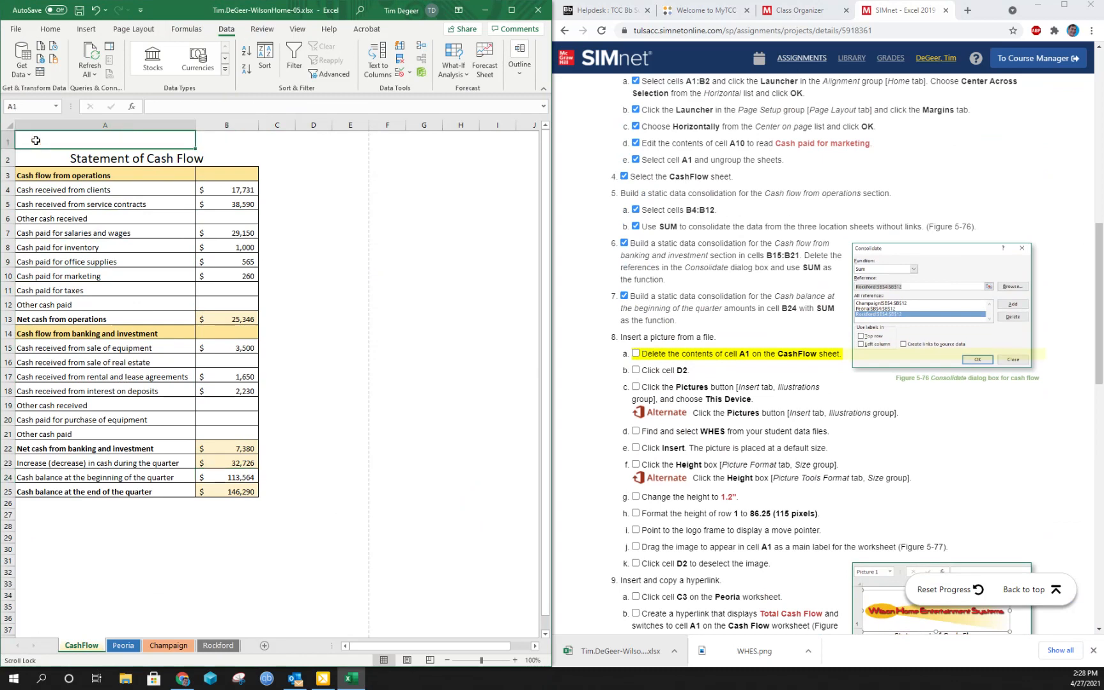
{"action": "left_click", "coordinate": [635, 354]}
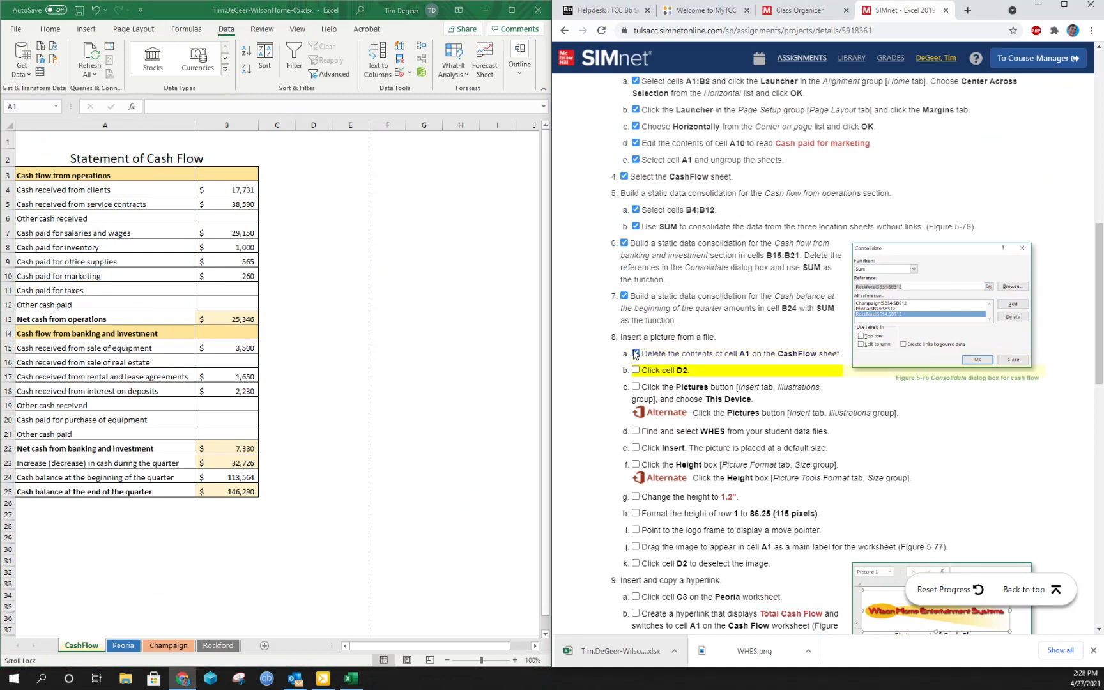
Step: Insert the picture WHES.png from the Downloads folder at cell D2 of the CashFlow sheet
{"action": "left_click", "coordinate": [310, 156]}
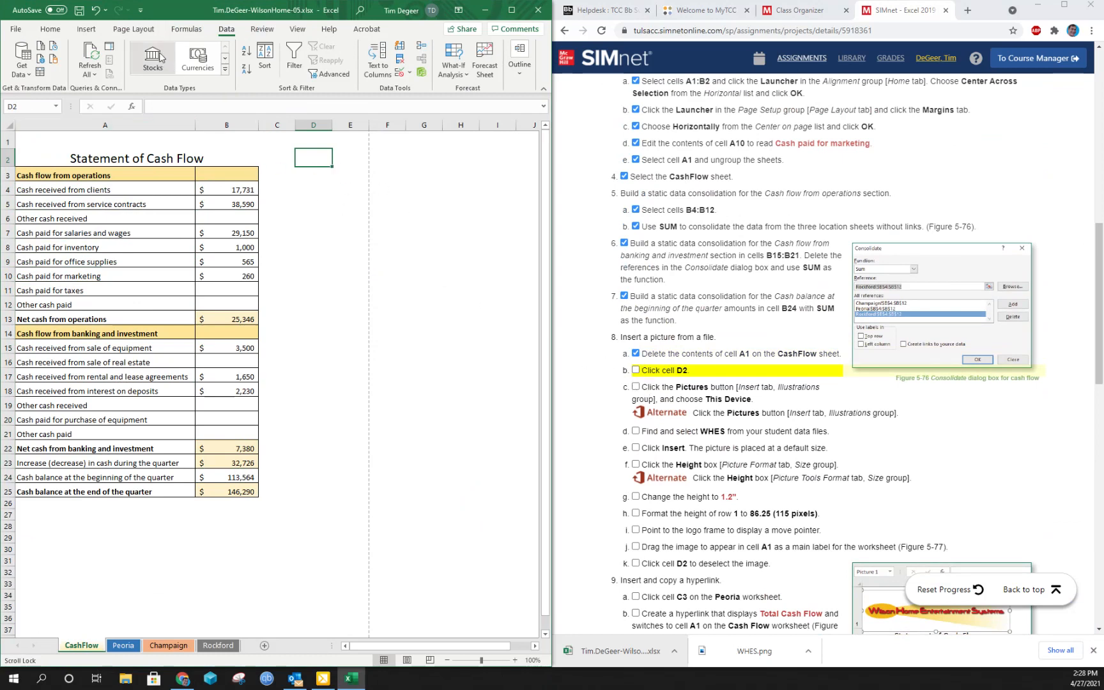
{"action": "left_click", "coordinate": [87, 30]}
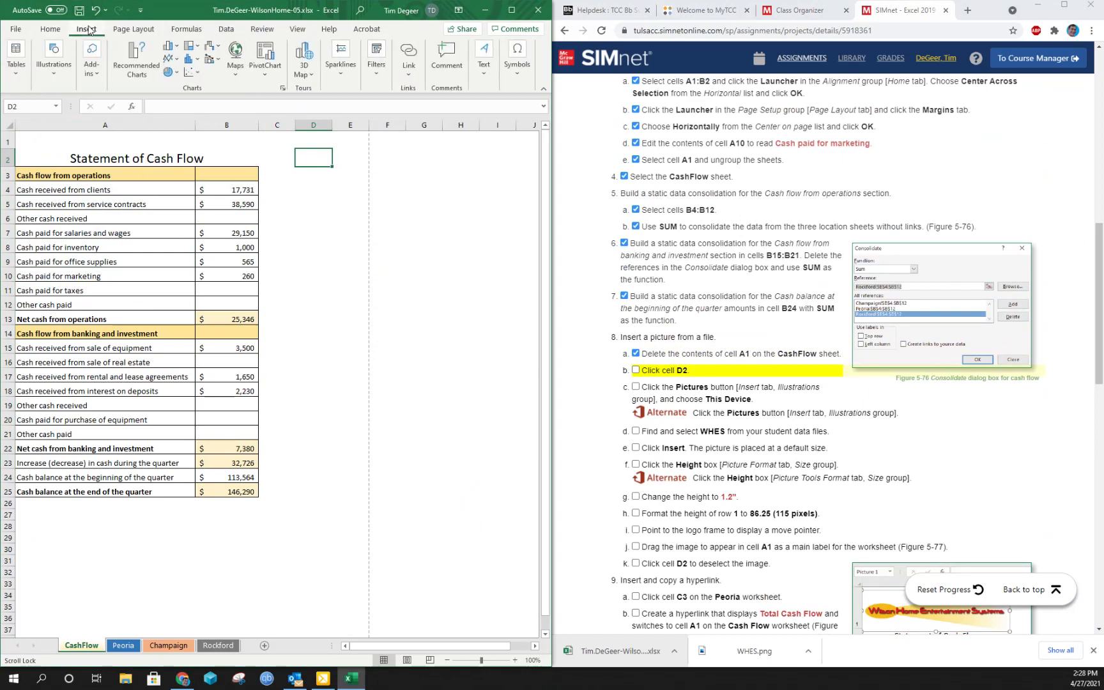
{"action": "left_click", "coordinate": [51, 76]}
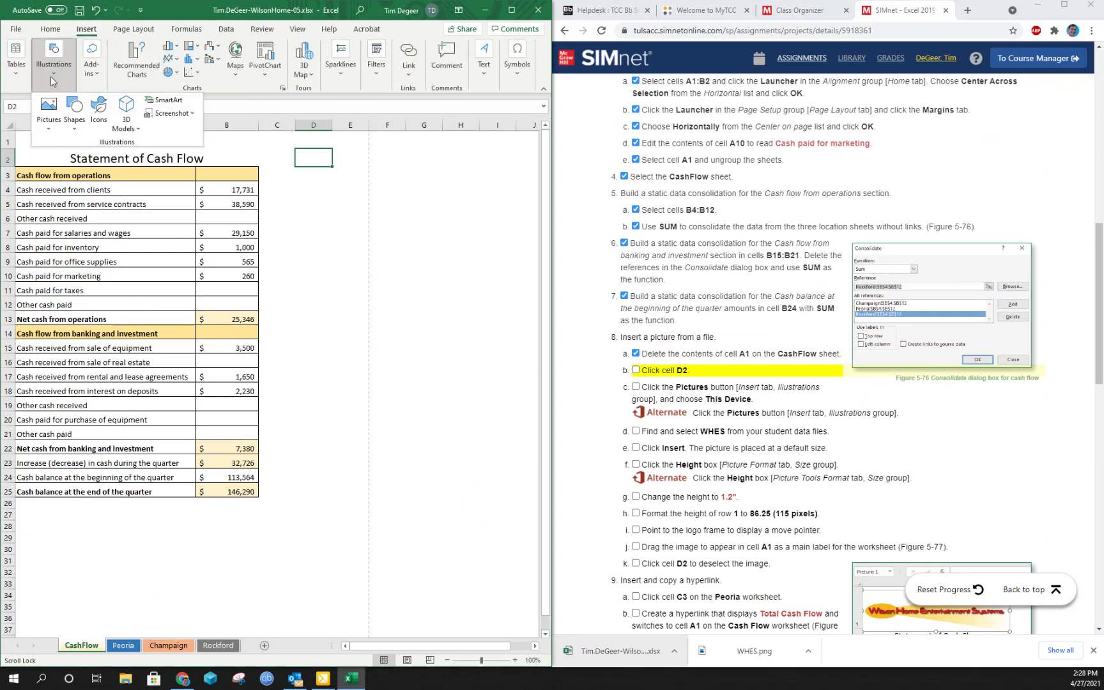
{"action": "left_click", "coordinate": [46, 130]}
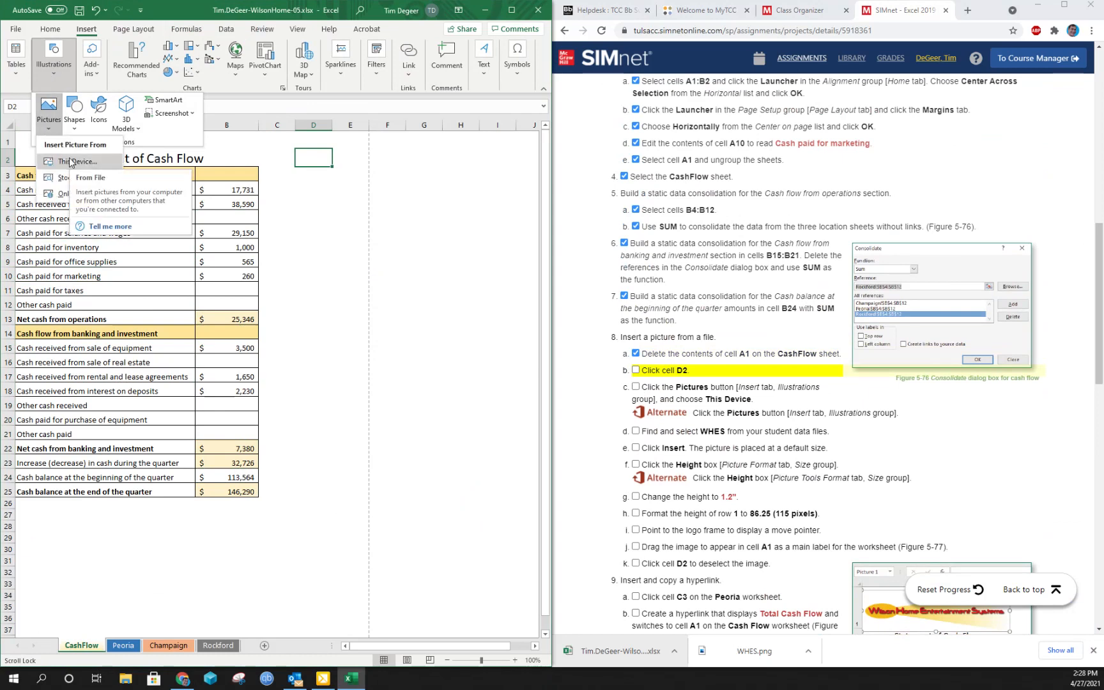
{"action": "left_click", "coordinate": [71, 161]}
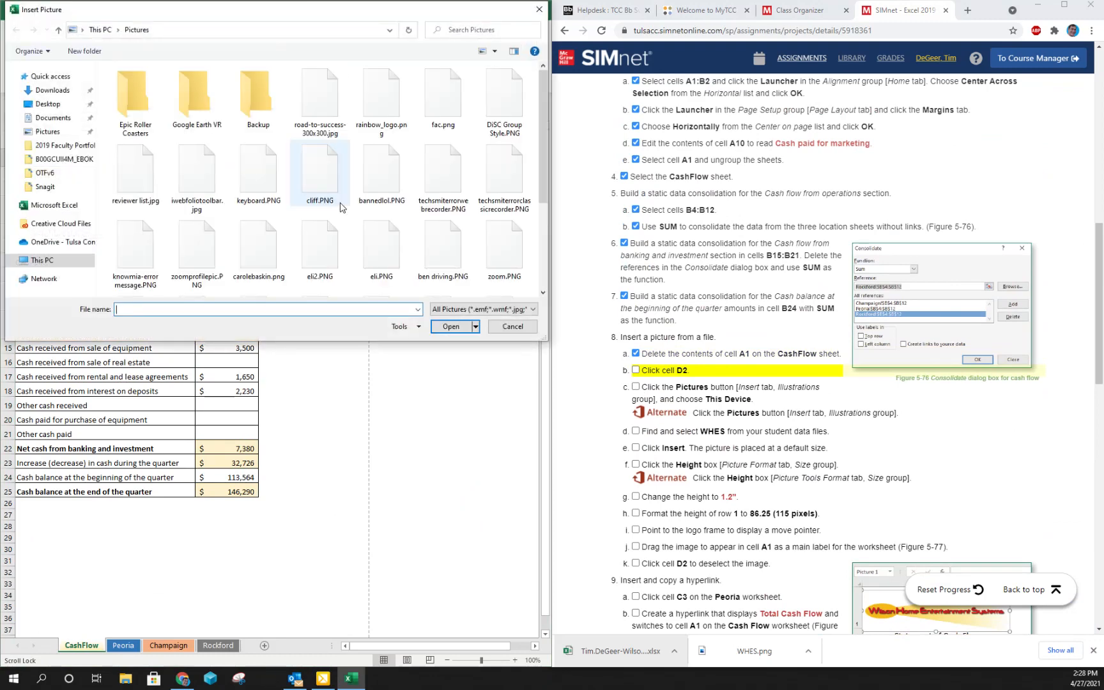
{"action": "left_click", "coordinate": [48, 104]}
{"action": "left_click", "coordinate": [52, 119]}
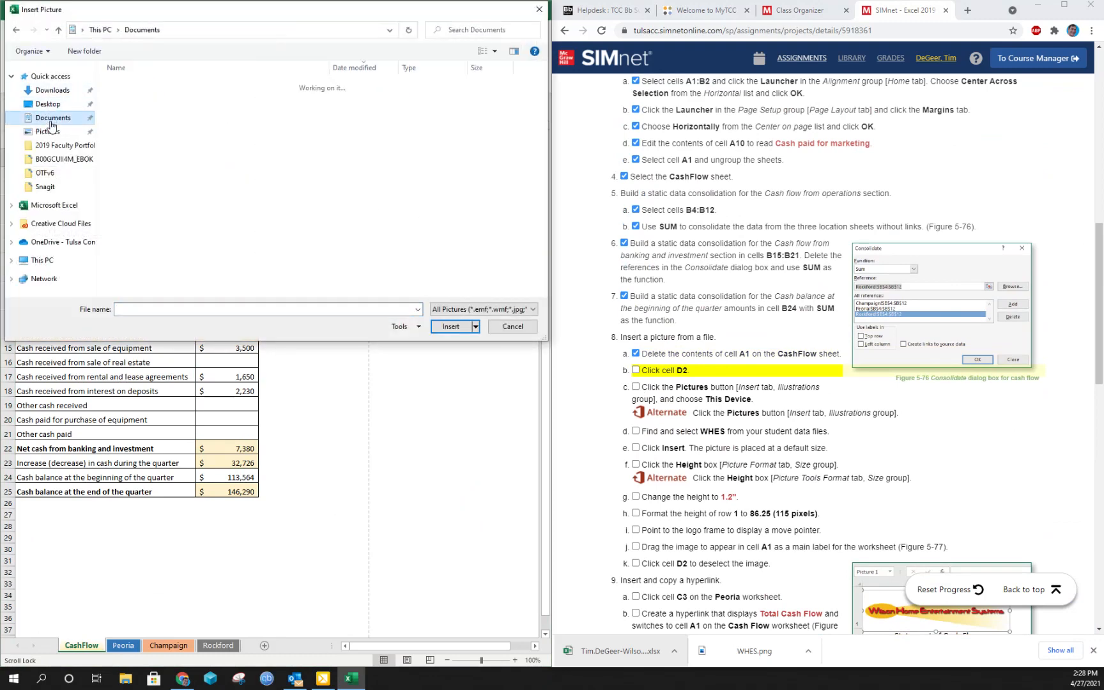
{"action": "left_click", "coordinate": [64, 90]}
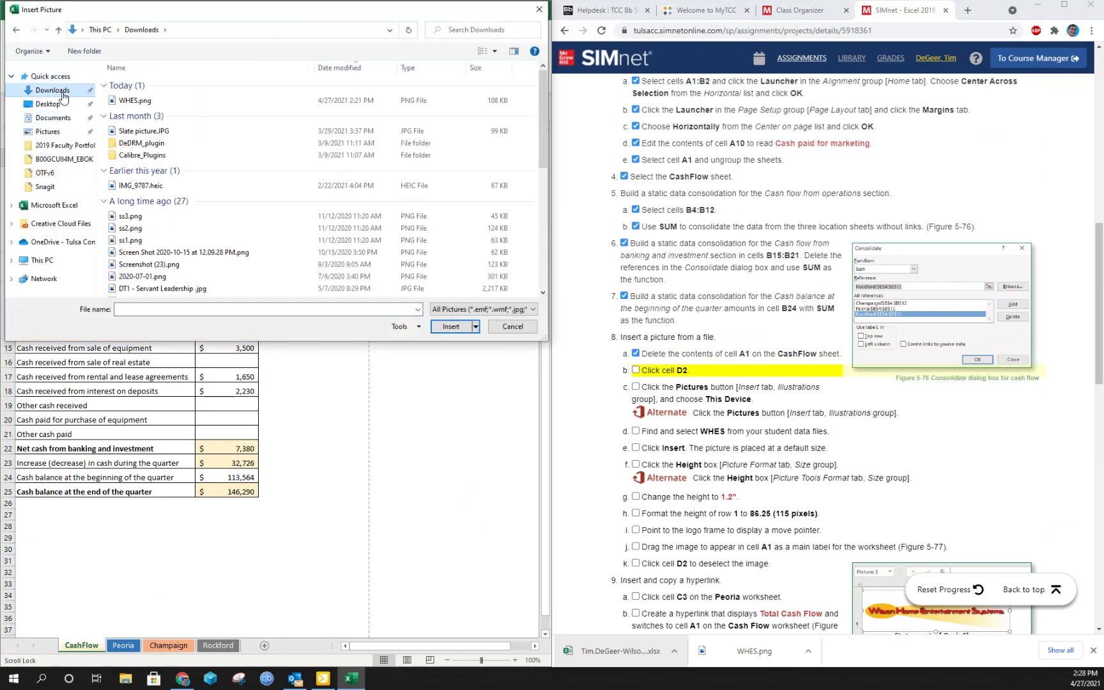
{"action": "left_click", "coordinate": [133, 101]}
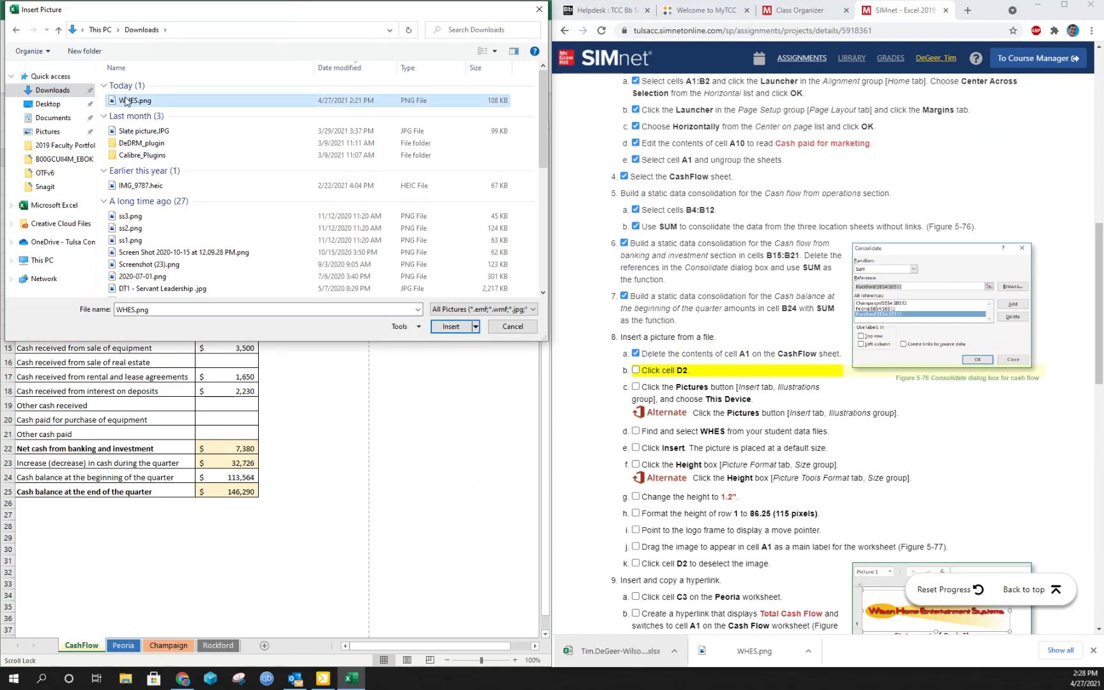
{"action": "double_click", "coordinate": [147, 102]}
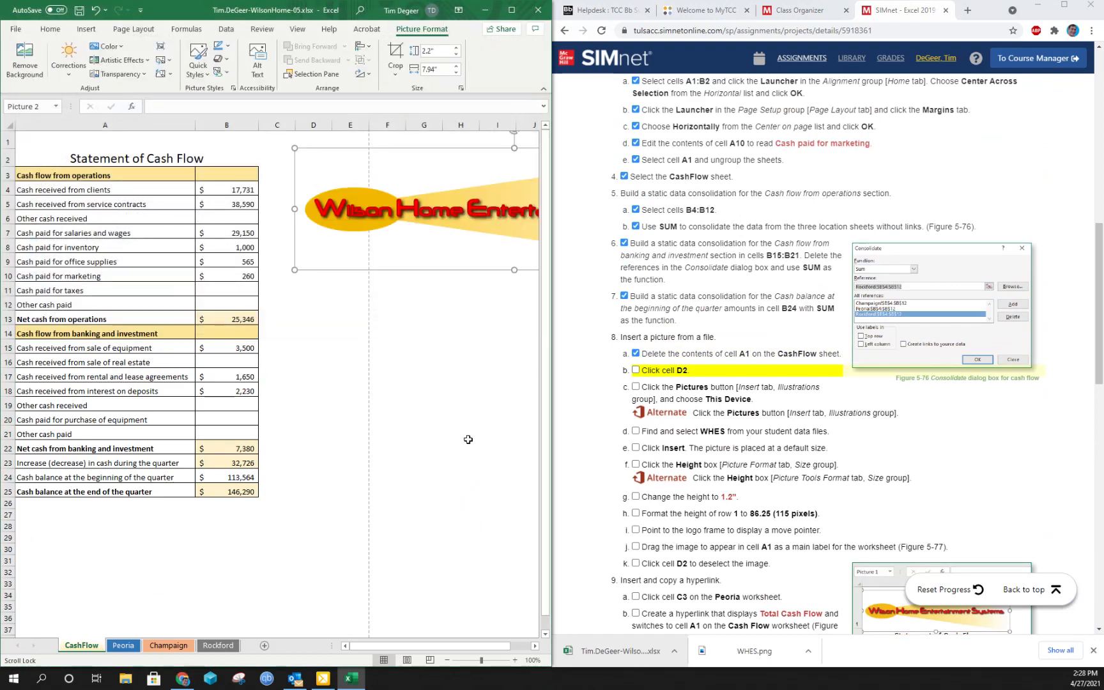
Step: Check off instructions 8b through 8e in the SIMnet project list
{"action": "left_click", "coordinate": [636, 370]}
{"action": "left_click", "coordinate": [636, 387]}
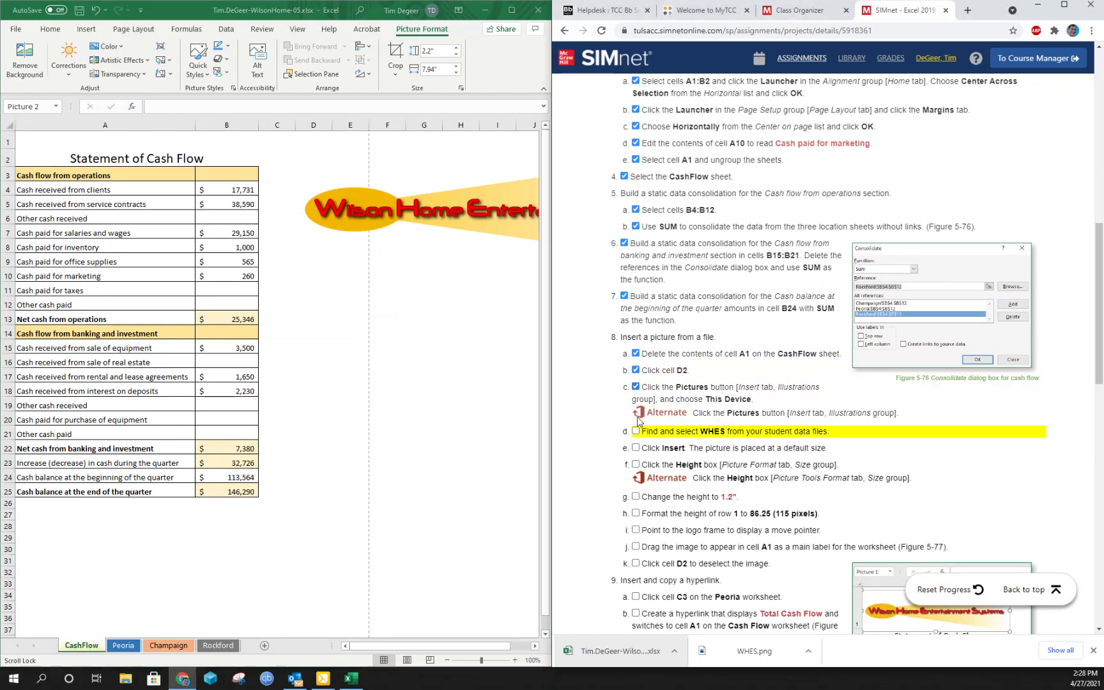
{"action": "left_click", "coordinate": [637, 432]}
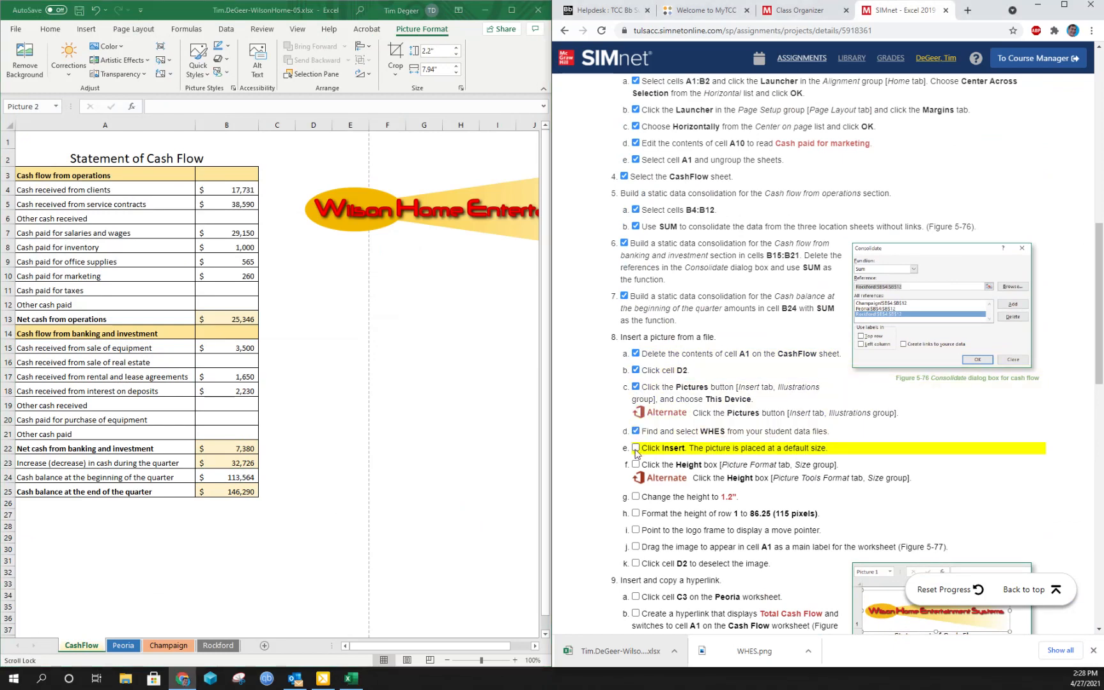
{"action": "left_click", "coordinate": [636, 448]}
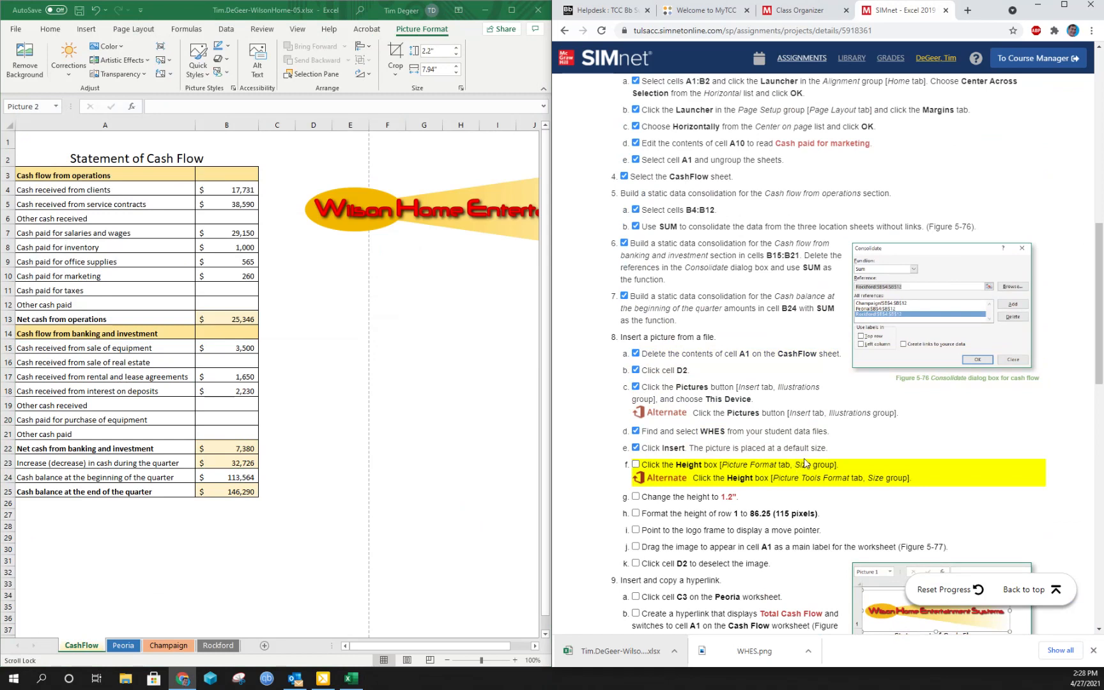
Step: Set the logo picture's height to 1.2" and check off instructions 8f and 8g
{"action": "left_click", "coordinate": [398, 218]}
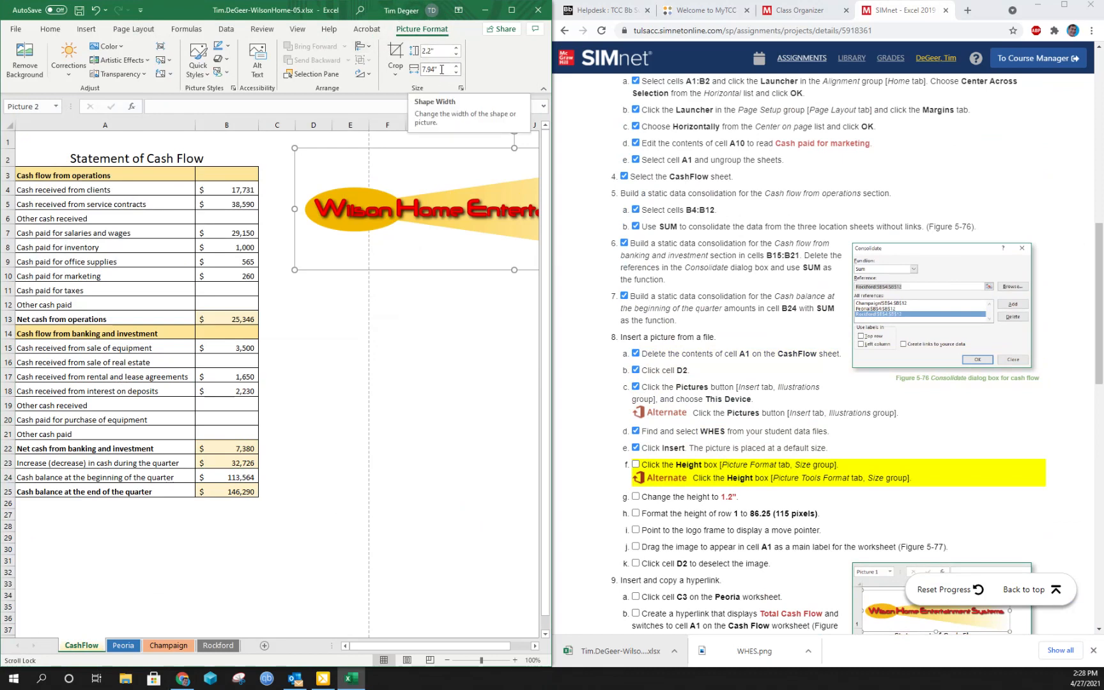
{"action": "left_click", "coordinate": [456, 55]}
{"action": "left_click", "coordinate": [456, 54]}
{"action": "left_click", "coordinate": [456, 54]}
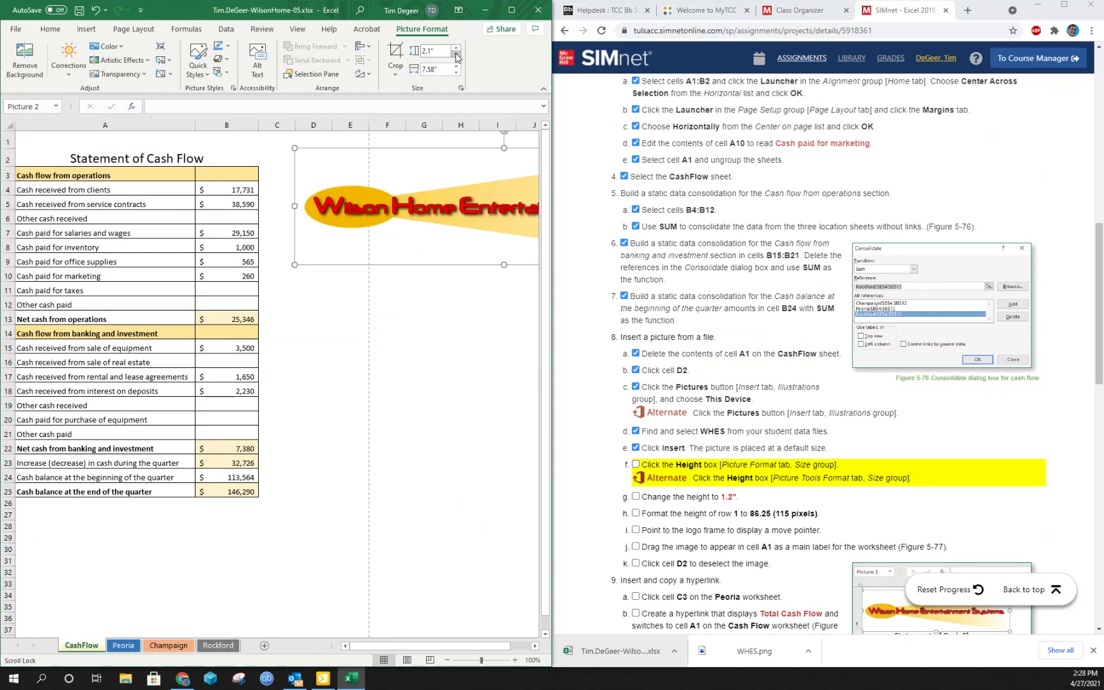
{"action": "left_click", "coordinate": [456, 55]}
{"action": "left_click", "coordinate": [456, 54]}
{"action": "left_click", "coordinate": [456, 55]}
{"action": "left_click", "coordinate": [456, 54]}
{"action": "left_click", "coordinate": [455, 54]}
{"action": "left_click", "coordinate": [455, 54]}
{"action": "left_click", "coordinate": [456, 54]}
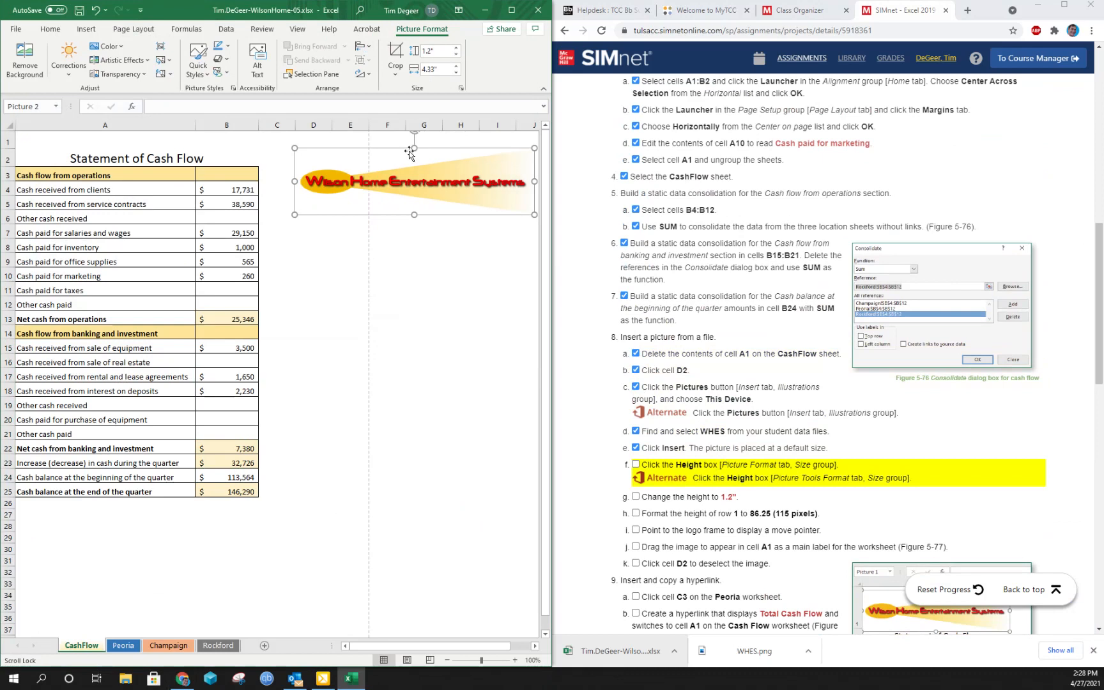
{"action": "left_click", "coordinate": [636, 464]}
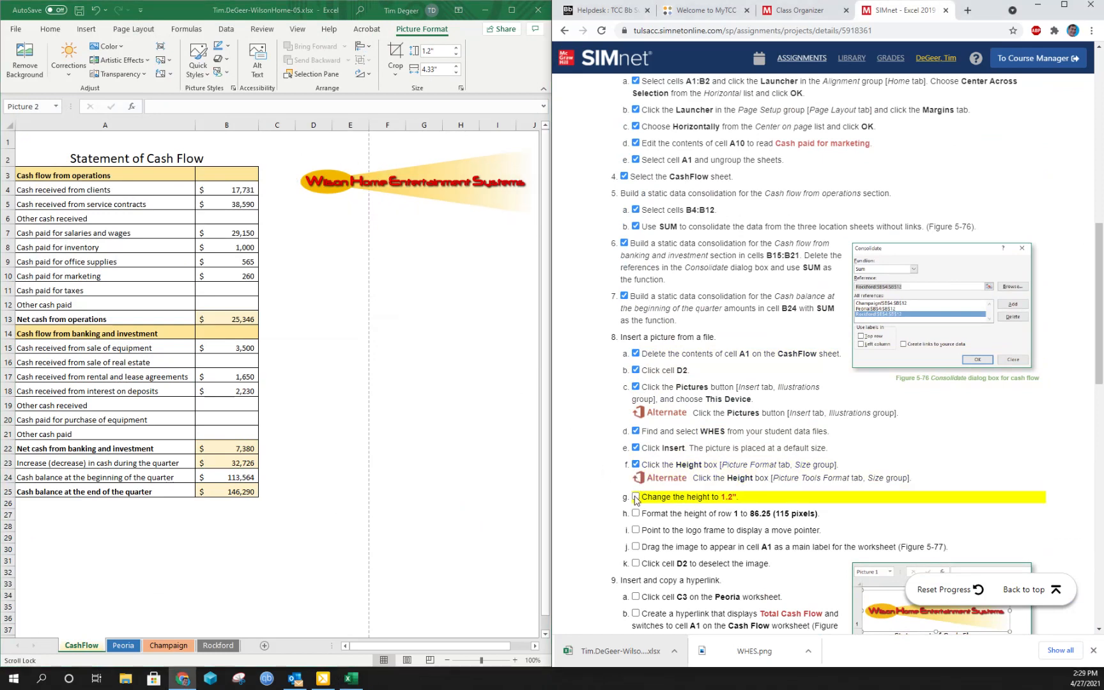
{"action": "left_click", "coordinate": [636, 497]}
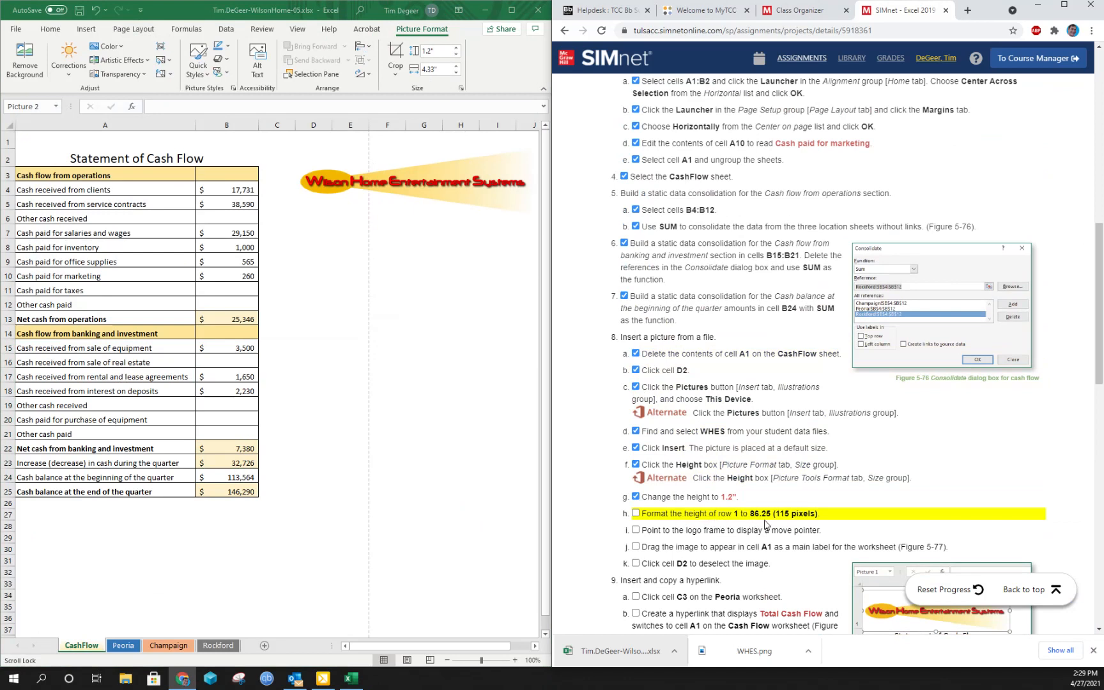
Step: Set the height of row 1 to 86.25 and check off instruction 8h
{"action": "left_click", "coordinate": [6, 141]}
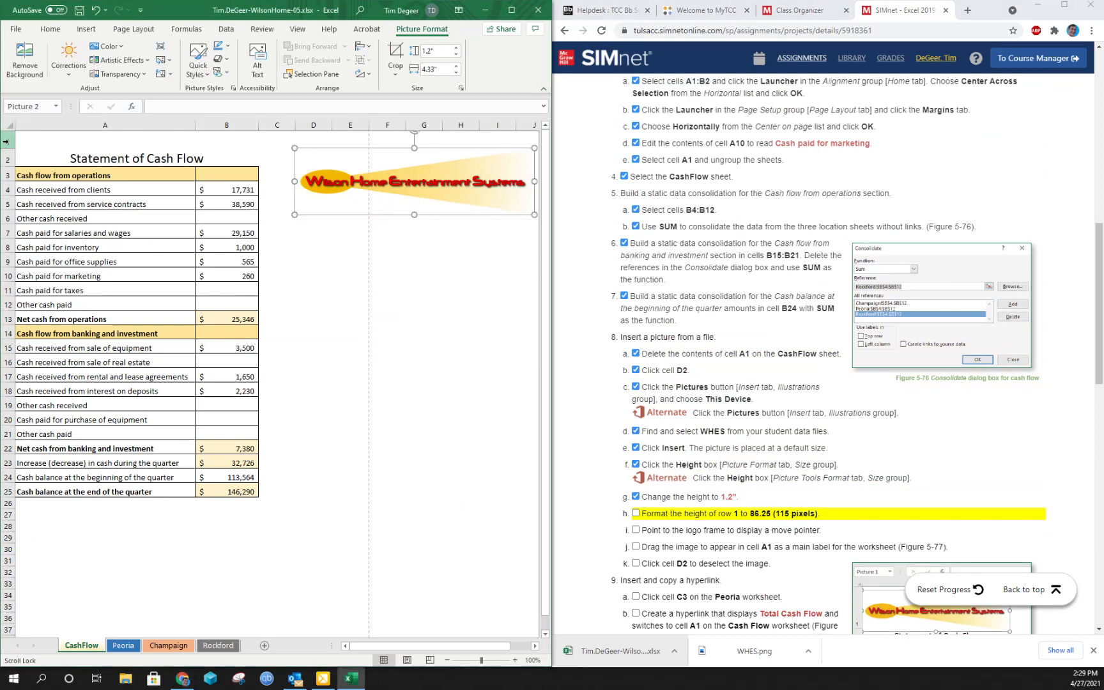
{"action": "right_click", "coordinate": [7, 141]}
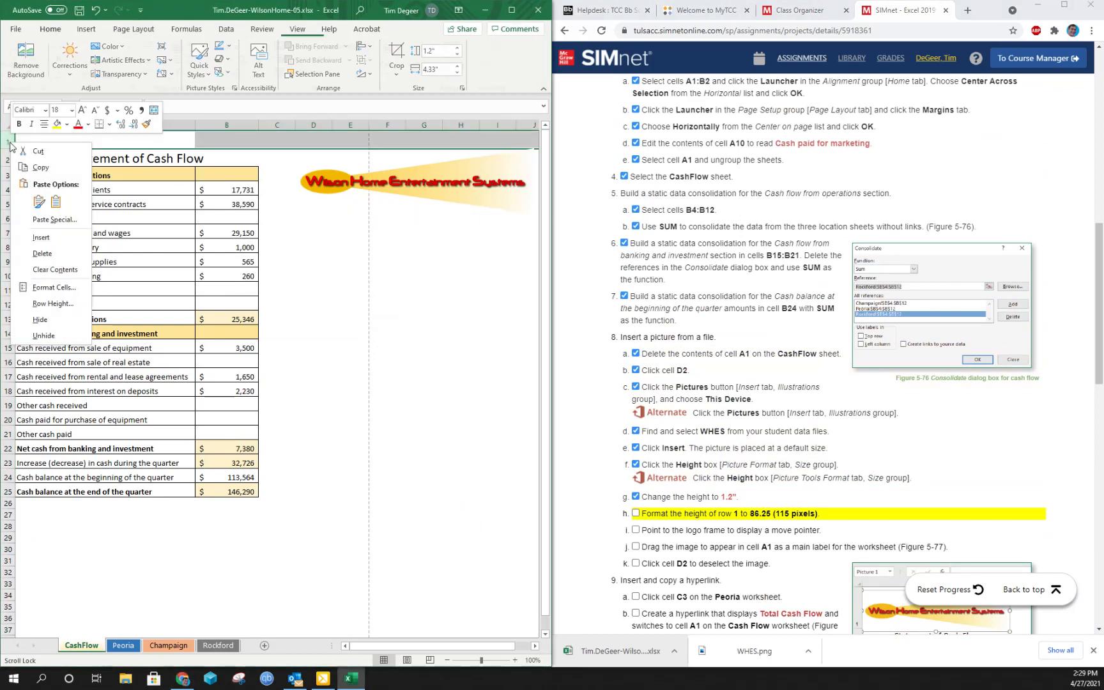
{"action": "left_click", "coordinate": [49, 304]}
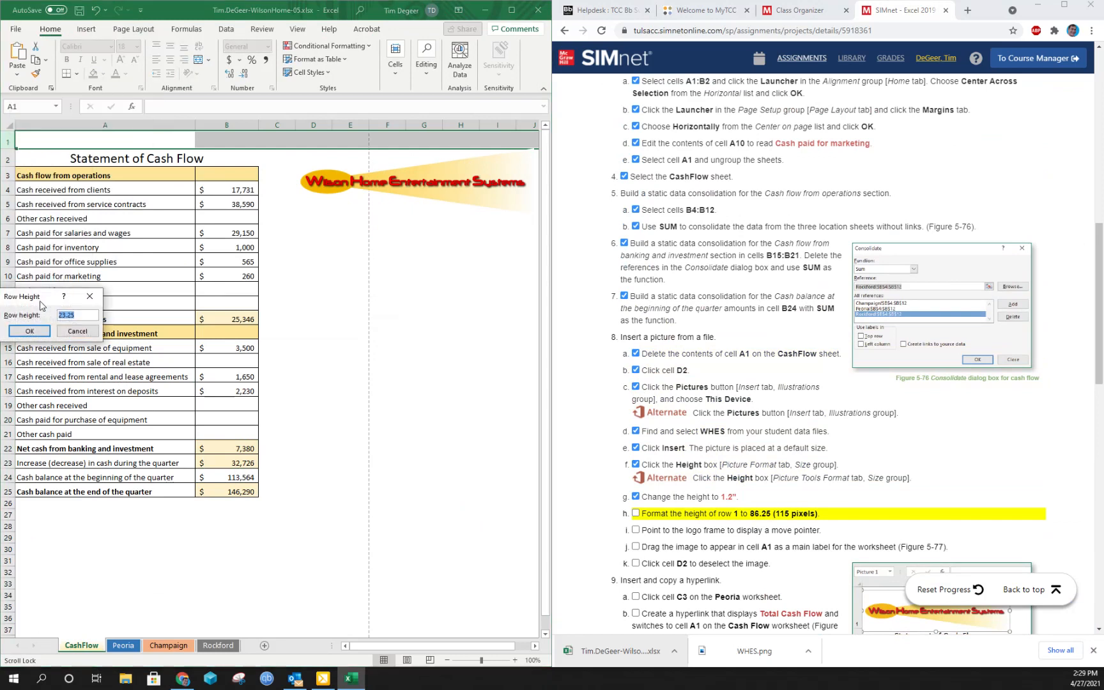
{"action": "type", "text": "86"}
{"action": "key", "text": "Return"}
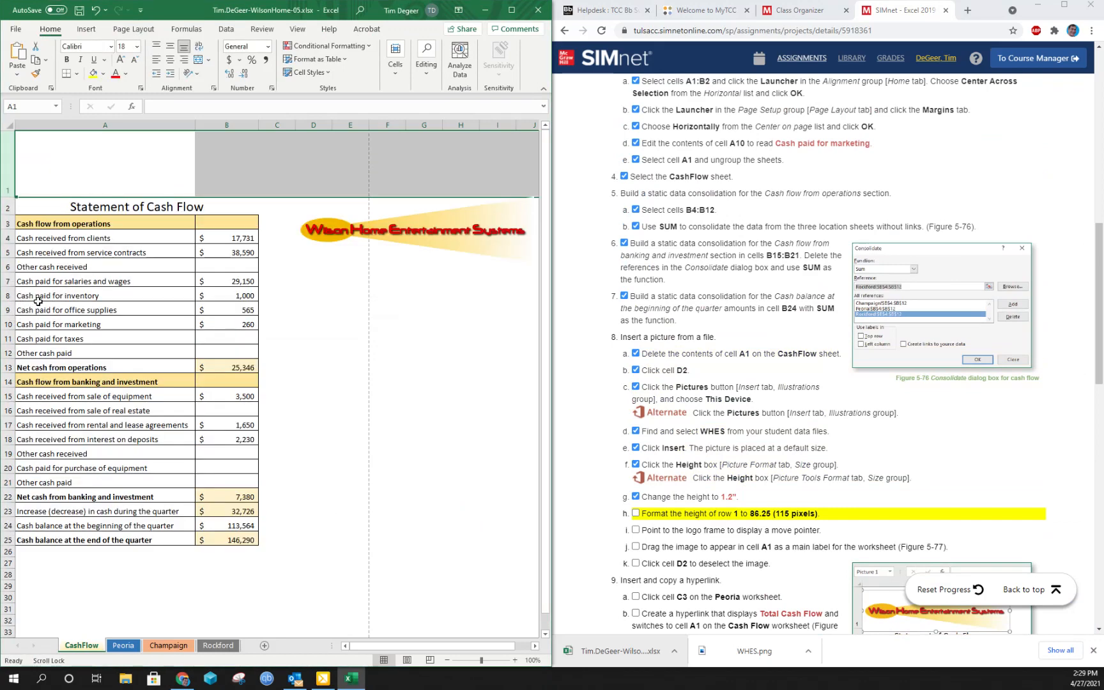
{"action": "left_click", "coordinate": [636, 515]}
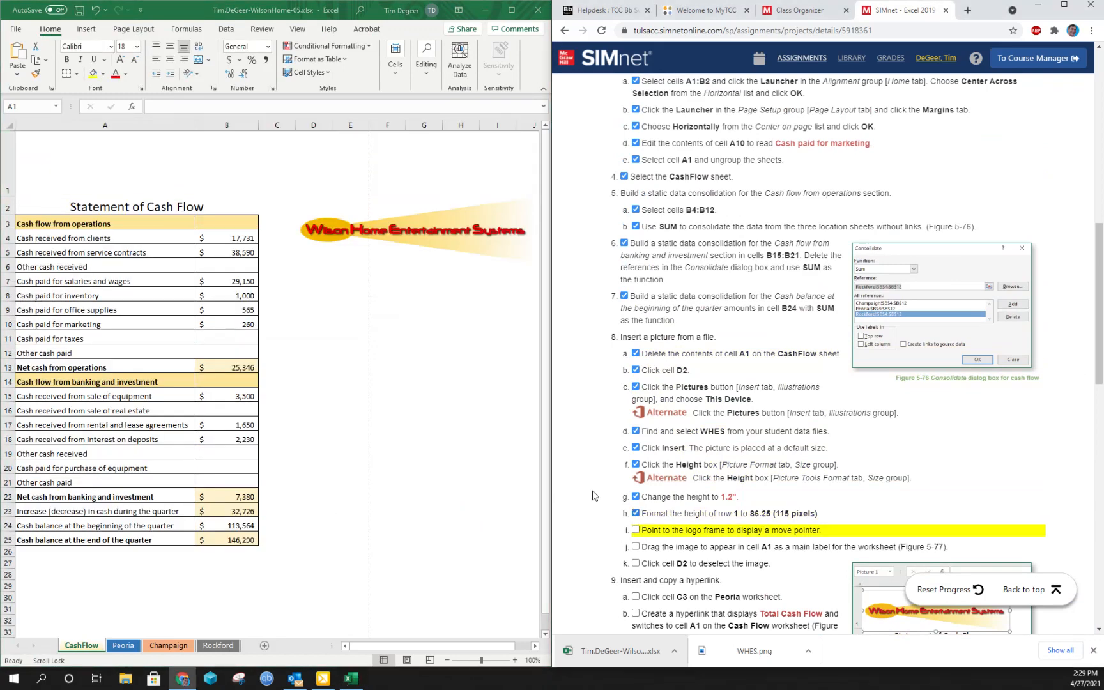
Step: Move the logo into row 1 over cell A1 as the sheet title, deselect it, and check off instructions 8i through 8k
{"action": "left_click", "coordinate": [385, 236]}
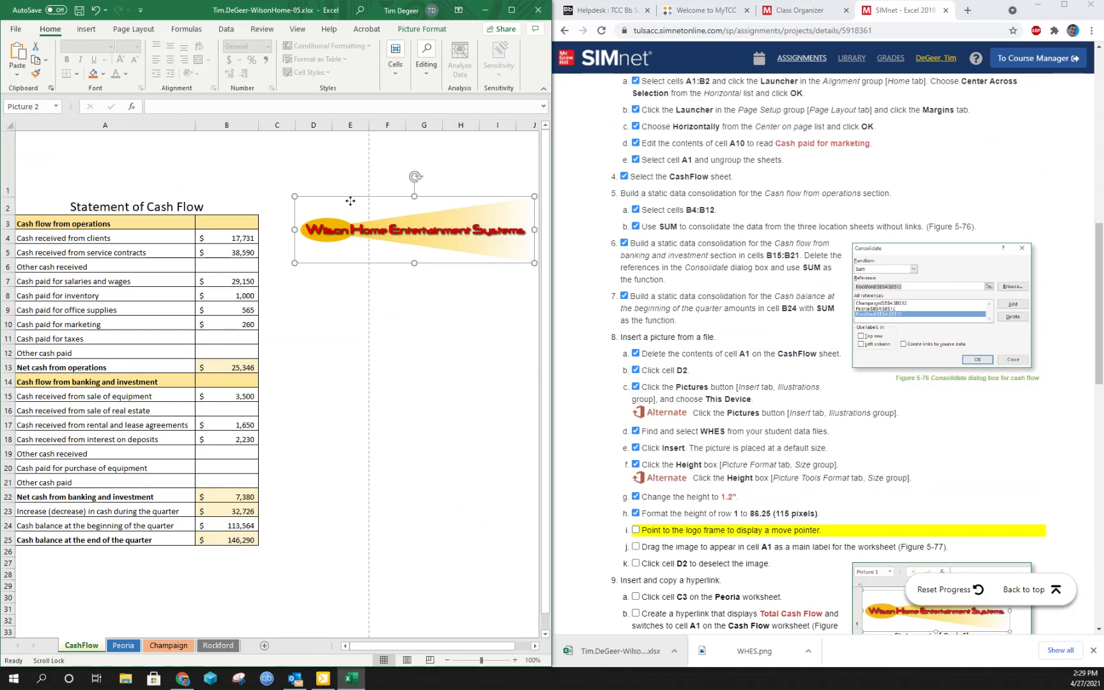
{"action": "left_click_drag", "start_coordinate": [350, 201], "coordinate": [75, 139]}
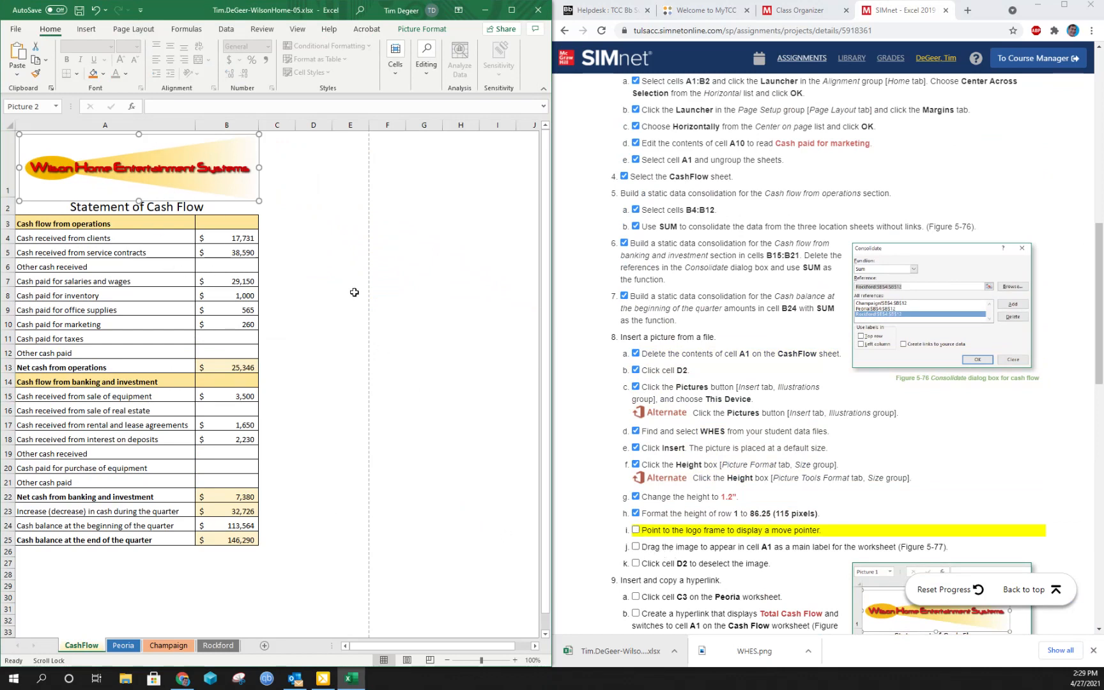
{"action": "left_click", "coordinate": [313, 223]}
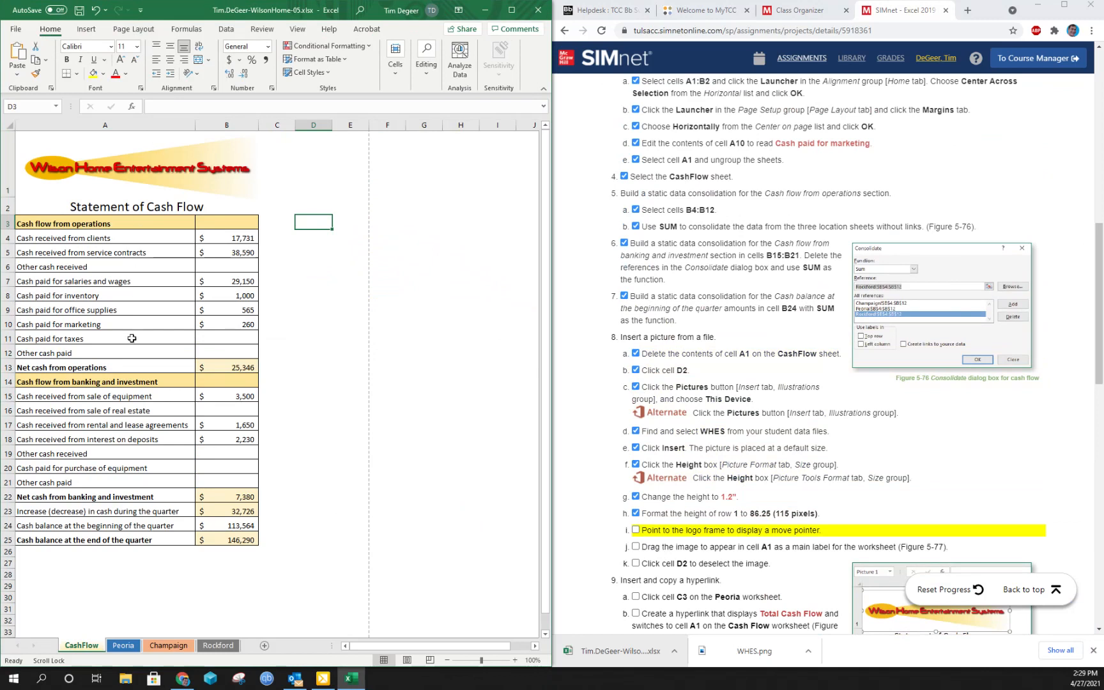
{"action": "left_click", "coordinate": [636, 530]}
{"action": "left_click", "coordinate": [636, 548]}
{"action": "left_click", "coordinate": [636, 564]}
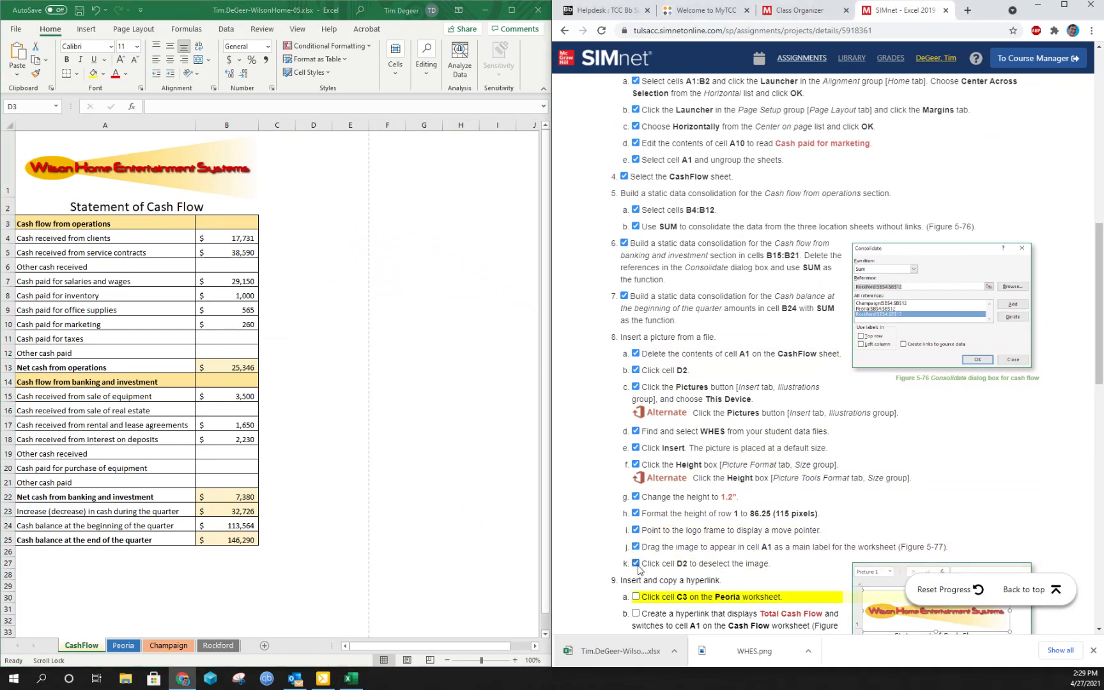
Step: Insert a hyperlink in cell C3 of the Peoria sheet that displays Total Cash Flow and targets cell A1 on the CashFlow sheet
{"action": "scroll", "coordinate": [706, 546], "scroll_direction": "down", "scroll_amount": 3}
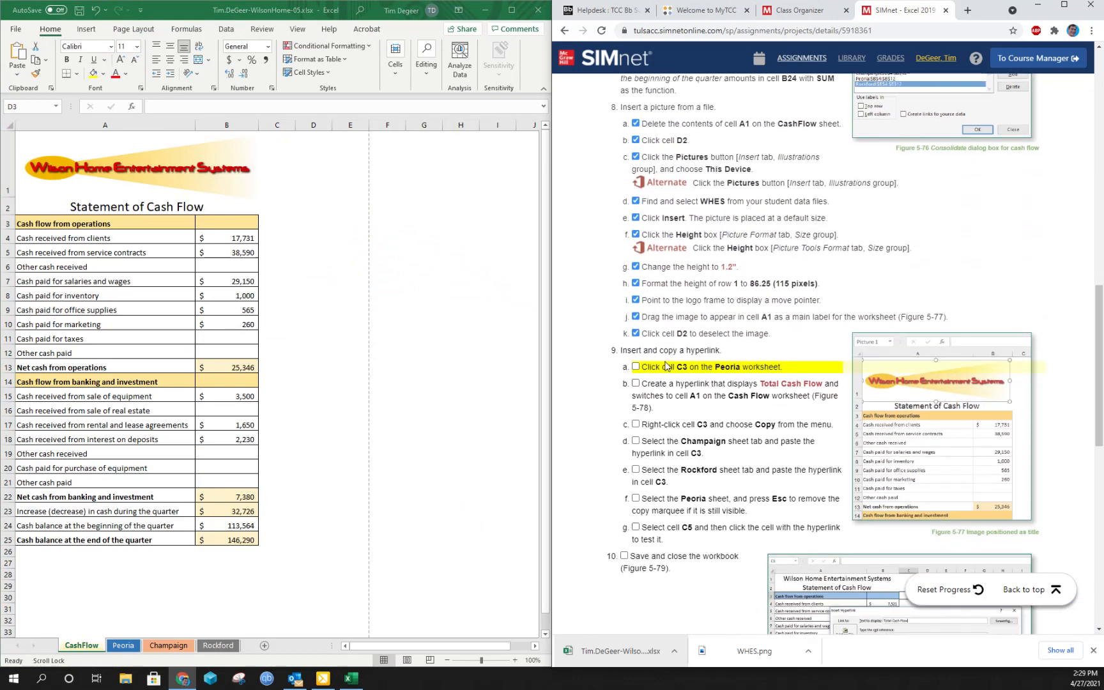
{"action": "left_click", "coordinate": [125, 648]}
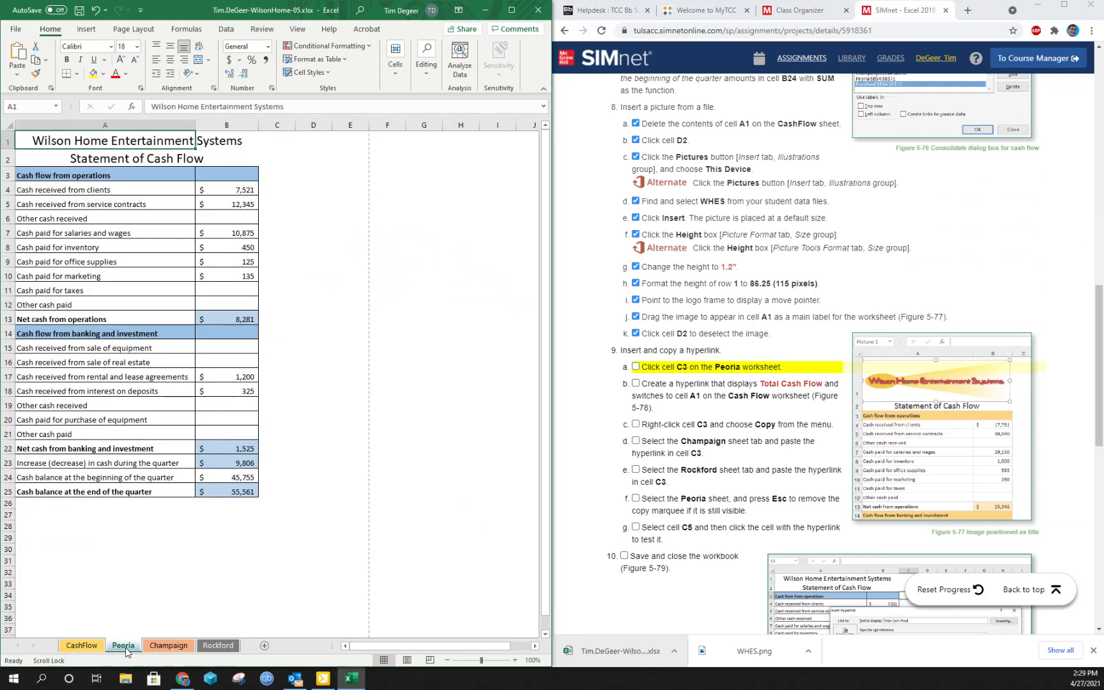
{"action": "left_click", "coordinate": [274, 175]}
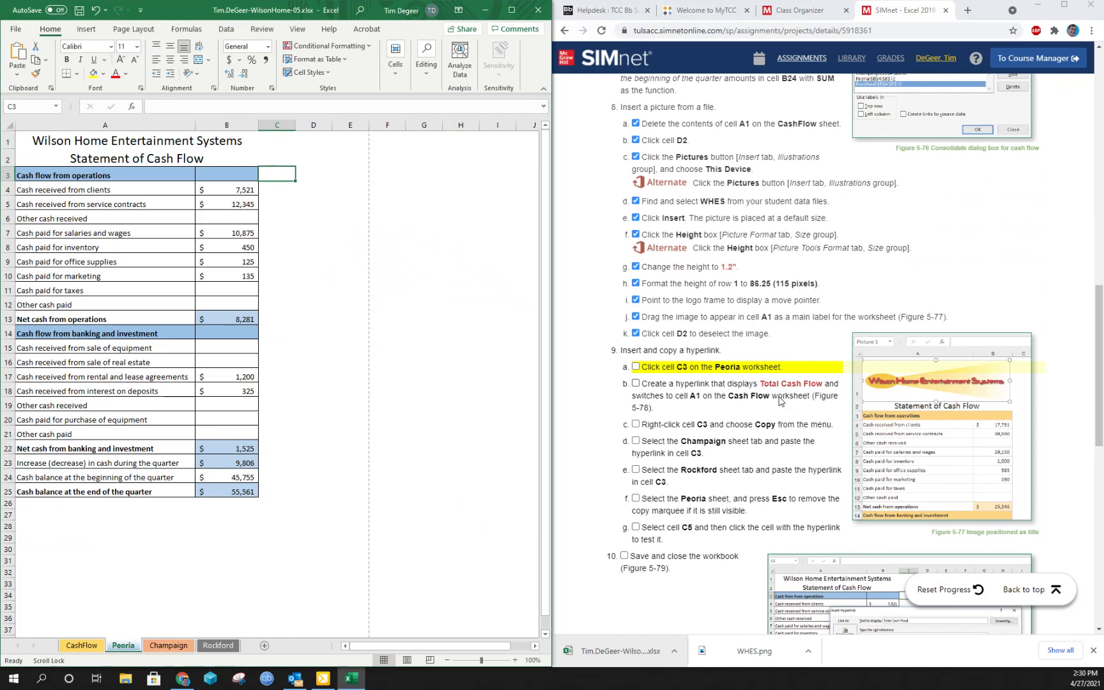
{"action": "left_click", "coordinate": [86, 30]}
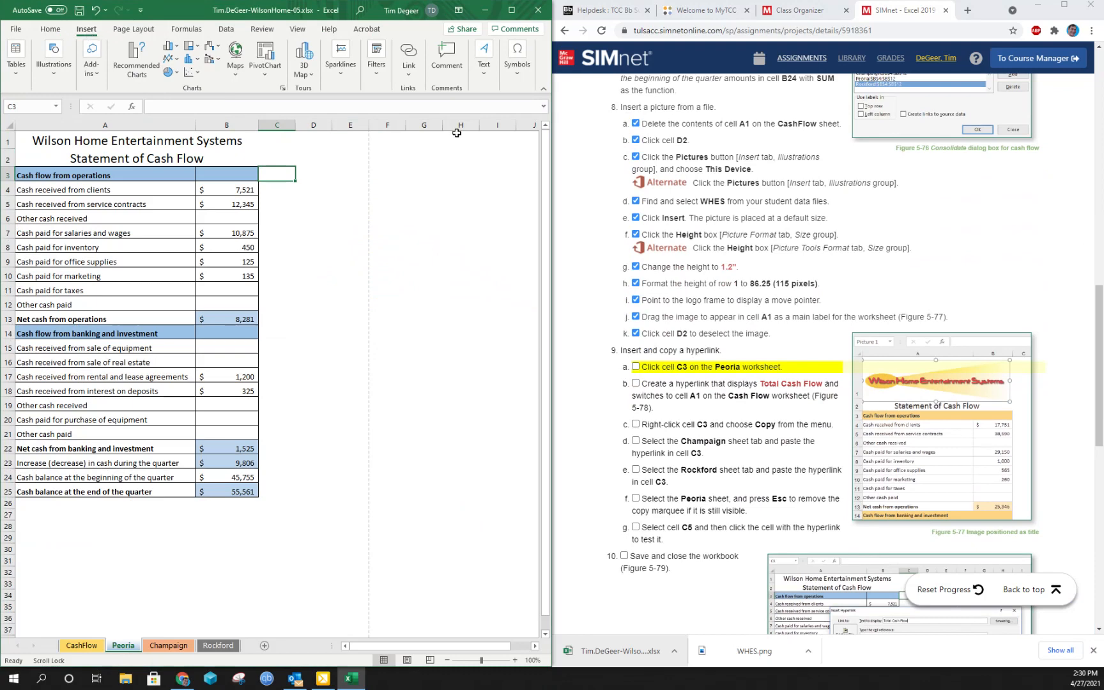
{"action": "left_click", "coordinate": [408, 70]}
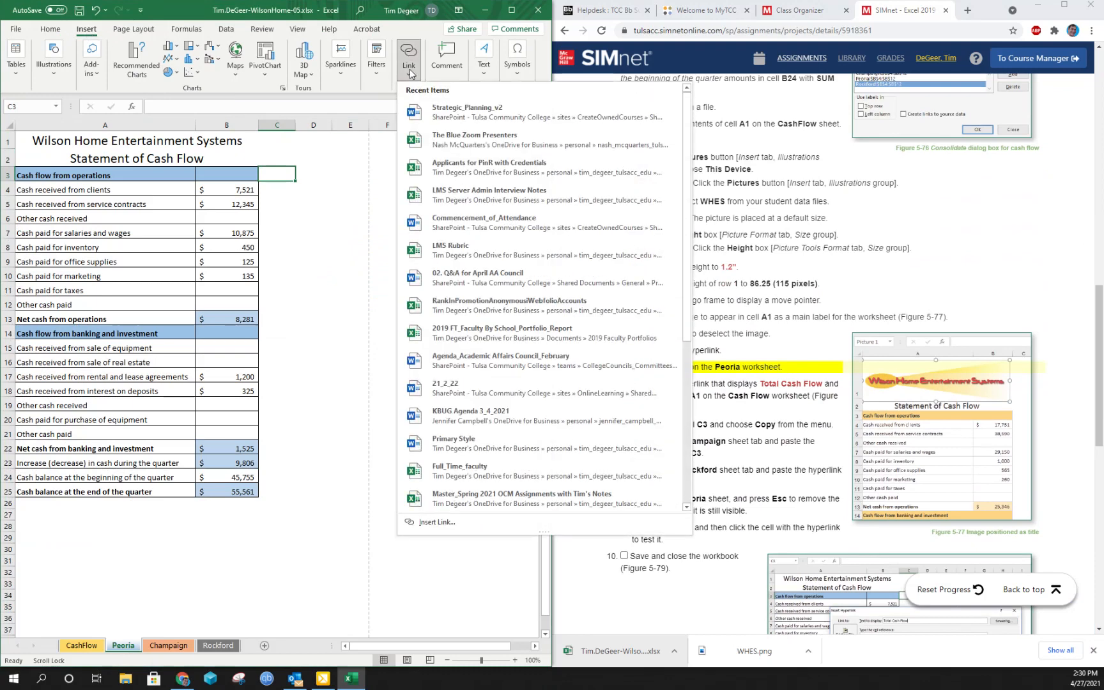
{"action": "left_click", "coordinate": [441, 522]}
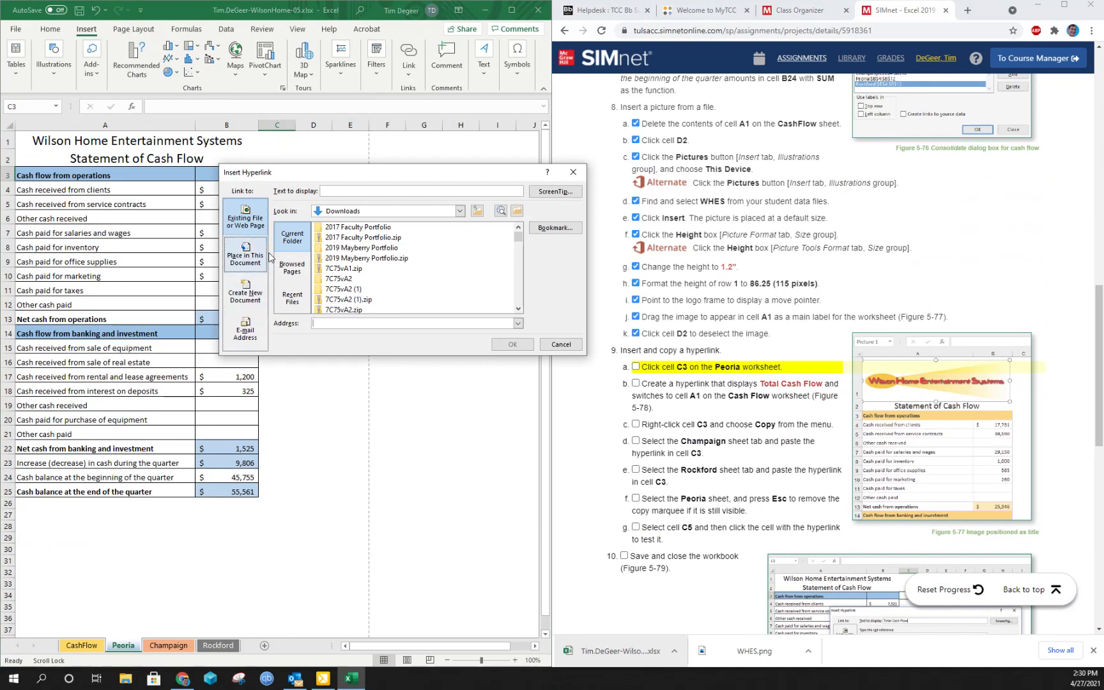
{"action": "left_click", "coordinate": [245, 257]}
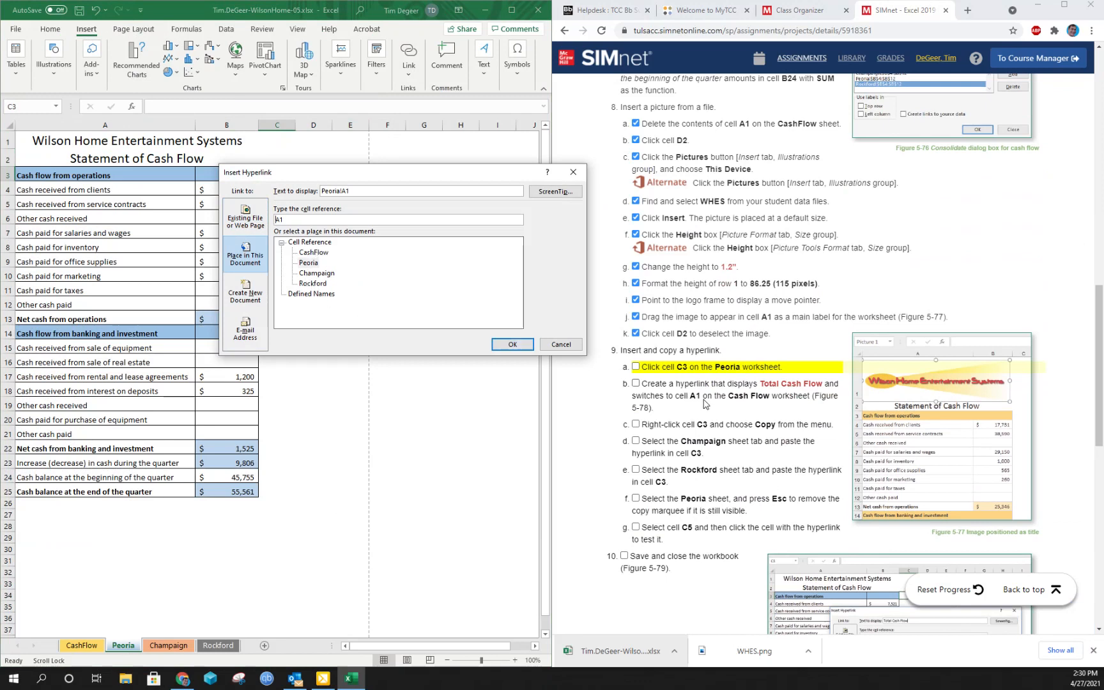
{"action": "double_click", "coordinate": [357, 194]}
{"action": "type", "text": "Total Cash Flow"}
{"action": "left_click", "coordinate": [319, 253]}
{"action": "left_click", "coordinate": [511, 344]}
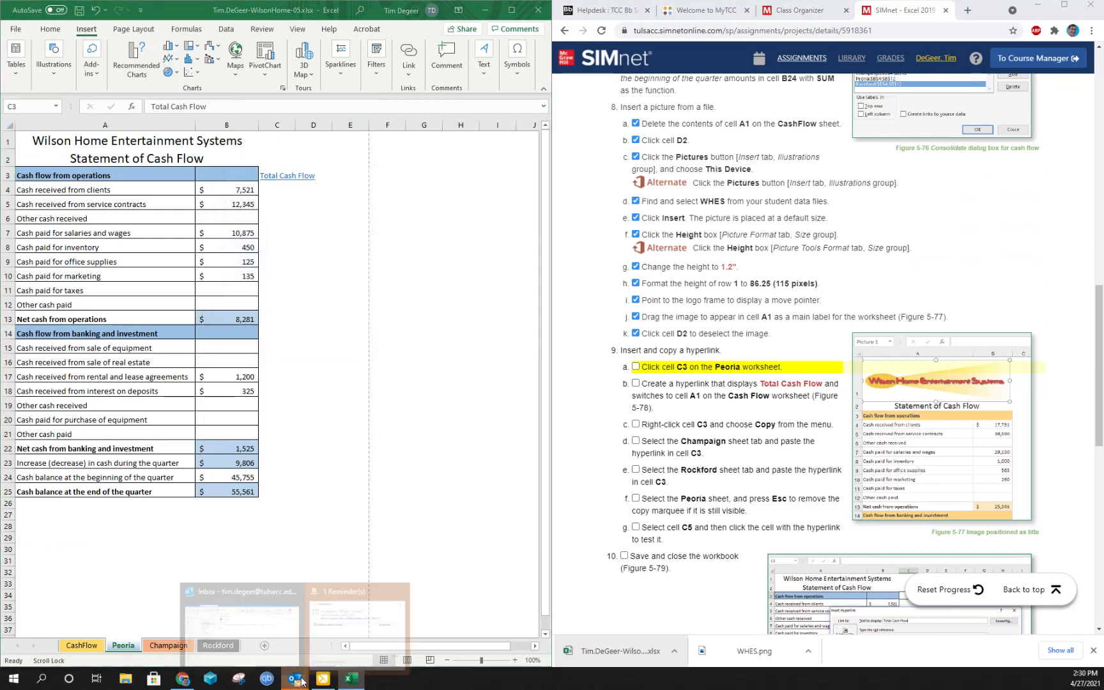
Step: Switch to Outlook's reminder window and dismiss the pending reminder
{"action": "mouse_move", "coordinate": [294, 679]}
{"action": "mouse_move", "coordinate": [368, 625]}
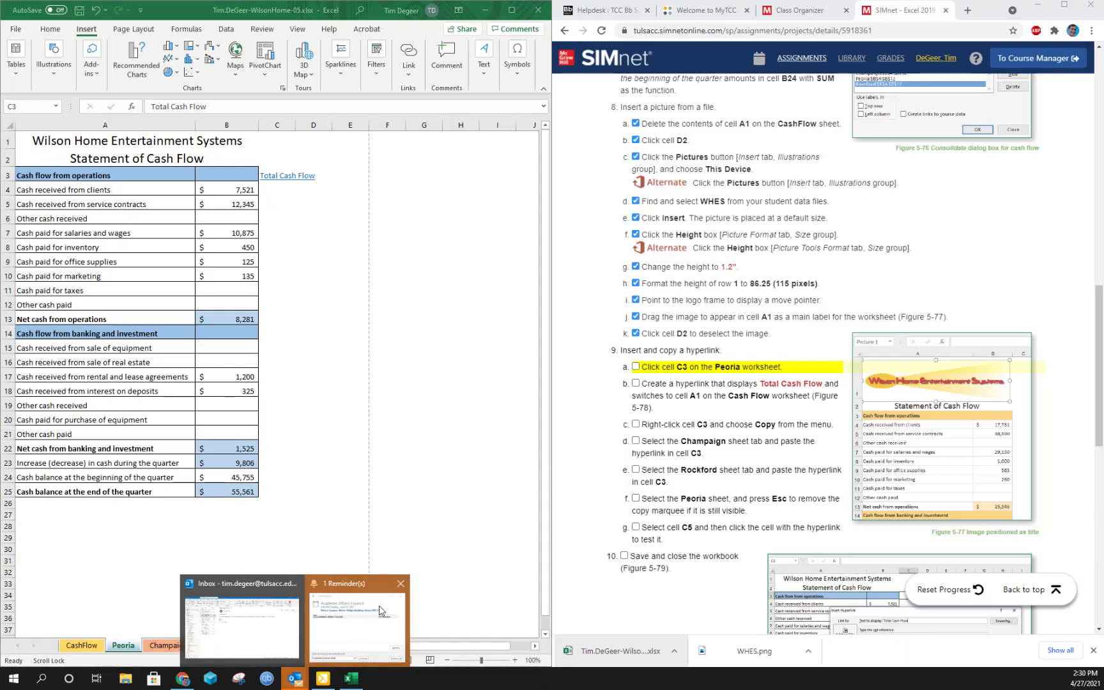
{"action": "left_click", "coordinate": [367, 625]}
{"action": "left_click", "coordinate": [445, 408]}
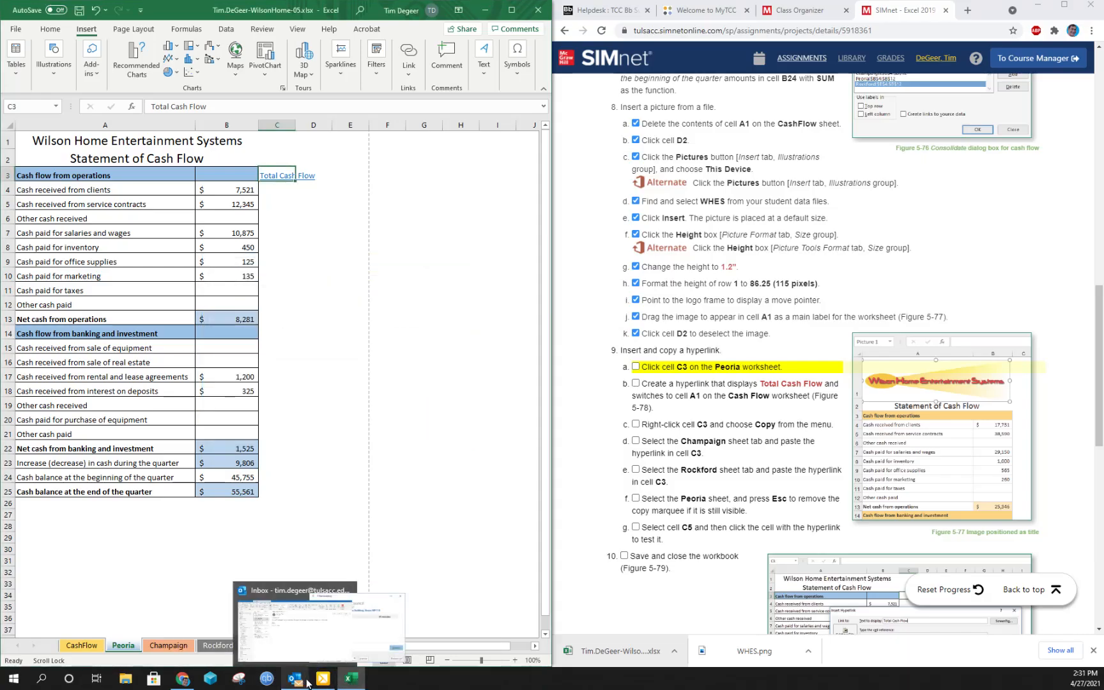
Step: Test the Peoria sheet's Total Cash Flow hyperlink, return to Peoria, and check off instructions 9a and 9b
{"action": "left_click", "coordinate": [276, 191]}
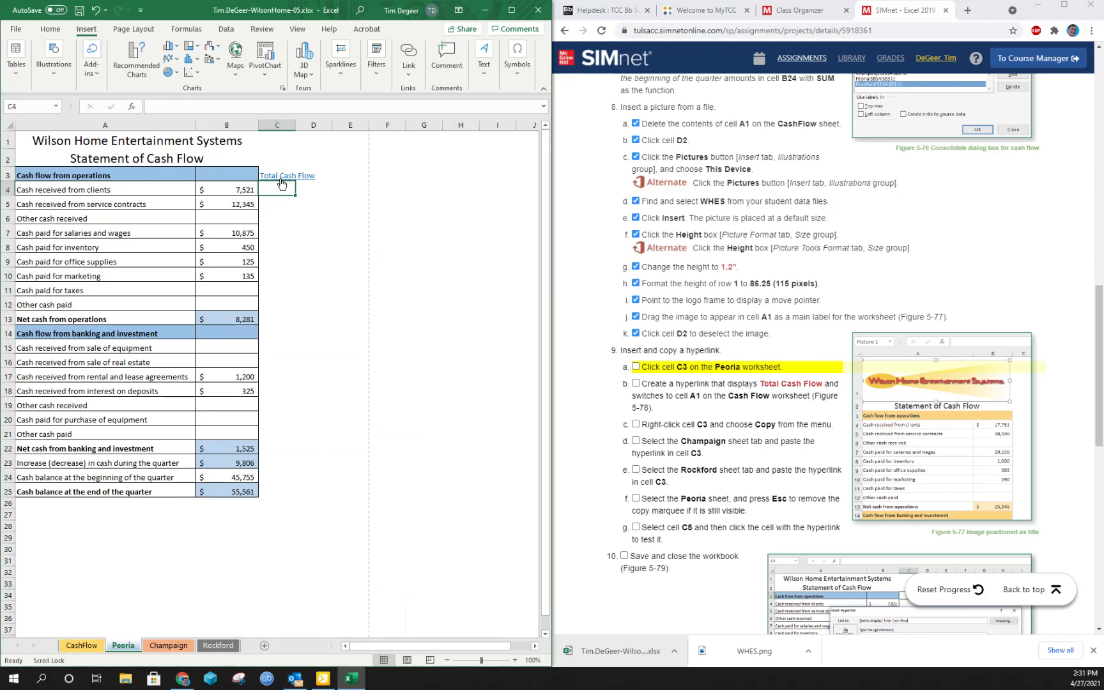
{"action": "left_click", "coordinate": [281, 182]}
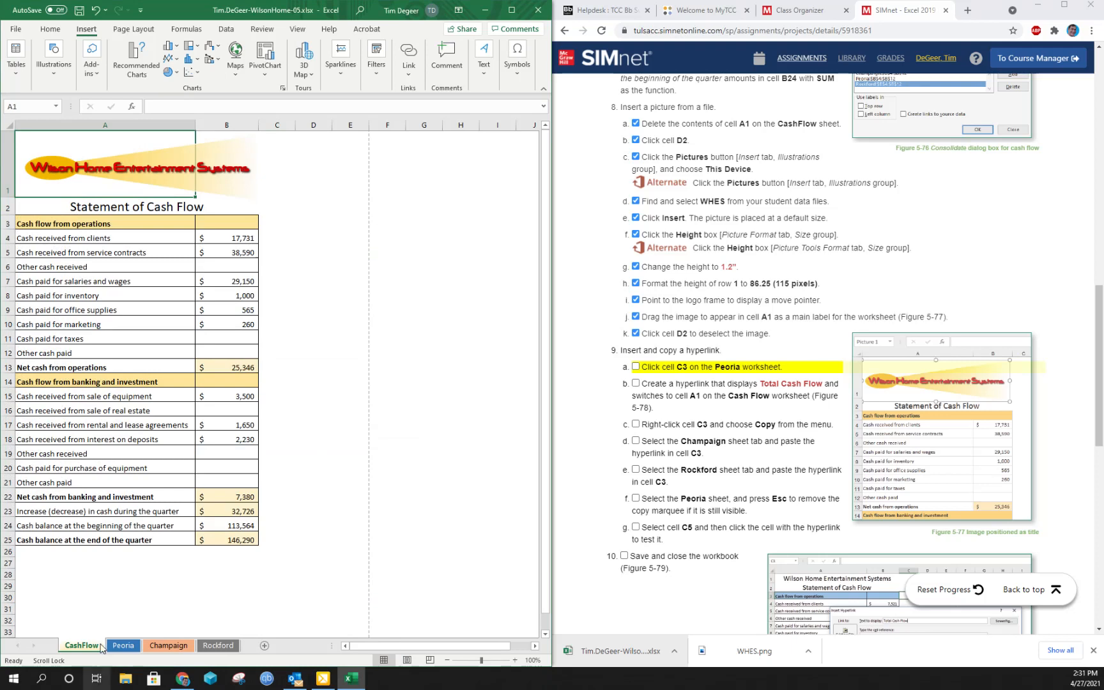
{"action": "left_click", "coordinate": [123, 647]}
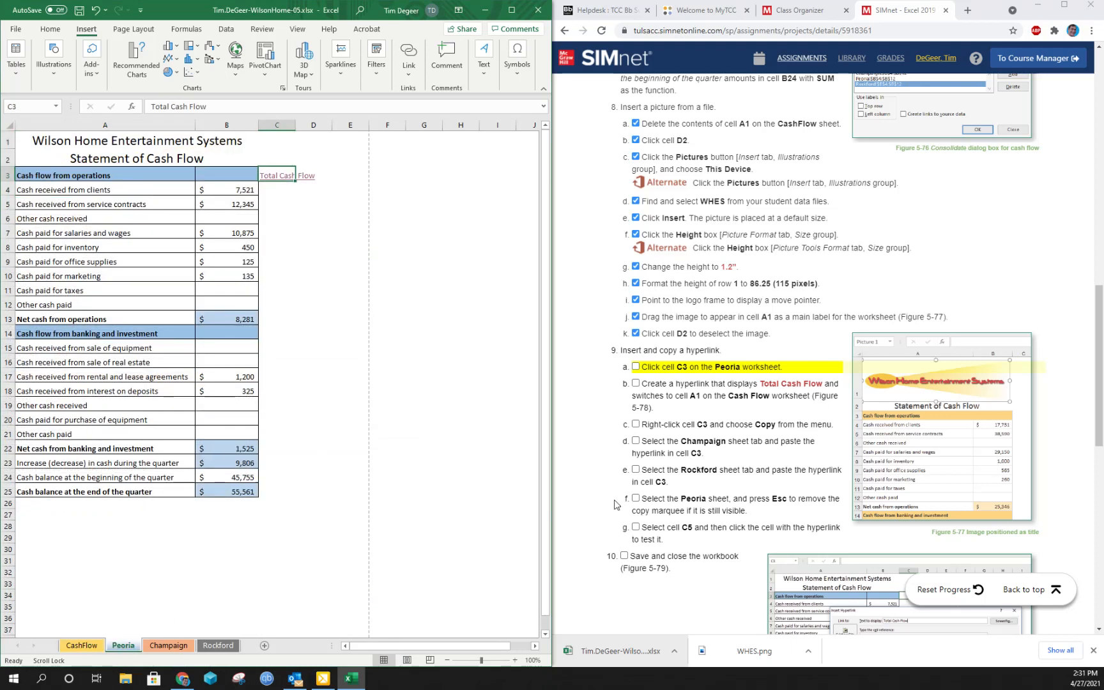
{"action": "left_click", "coordinate": [636, 366]}
{"action": "left_click", "coordinate": [636, 384]}
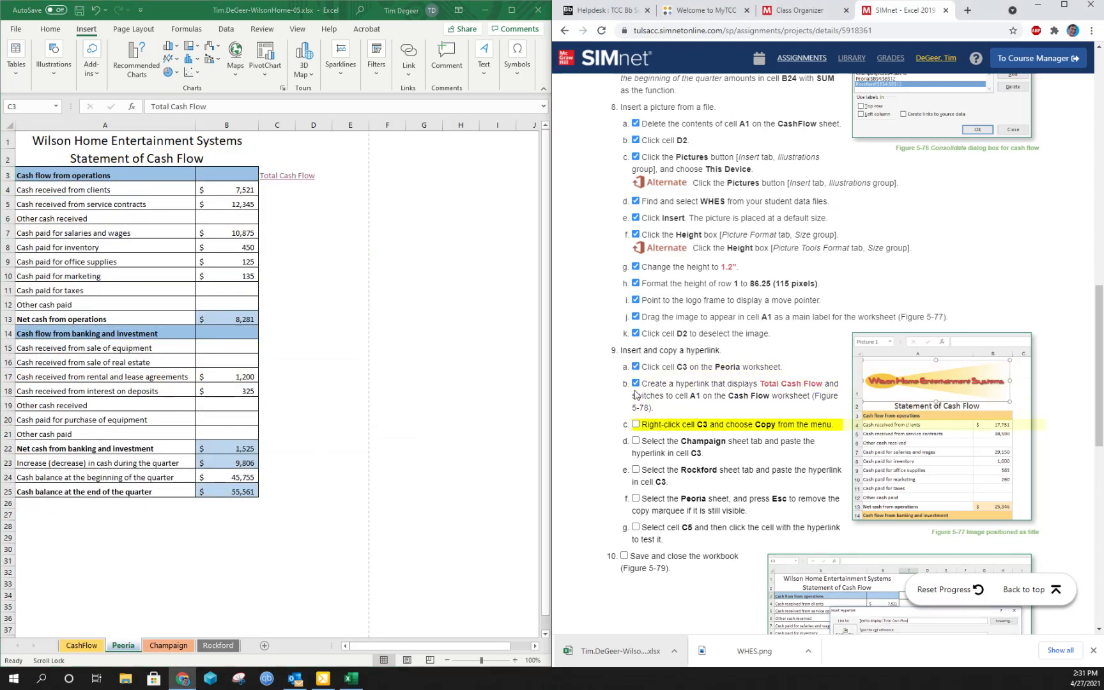
Step: Copy hyperlink cell C3 on the Peoria sheet and check off instruction 9c
{"action": "left_click", "coordinate": [294, 182]}
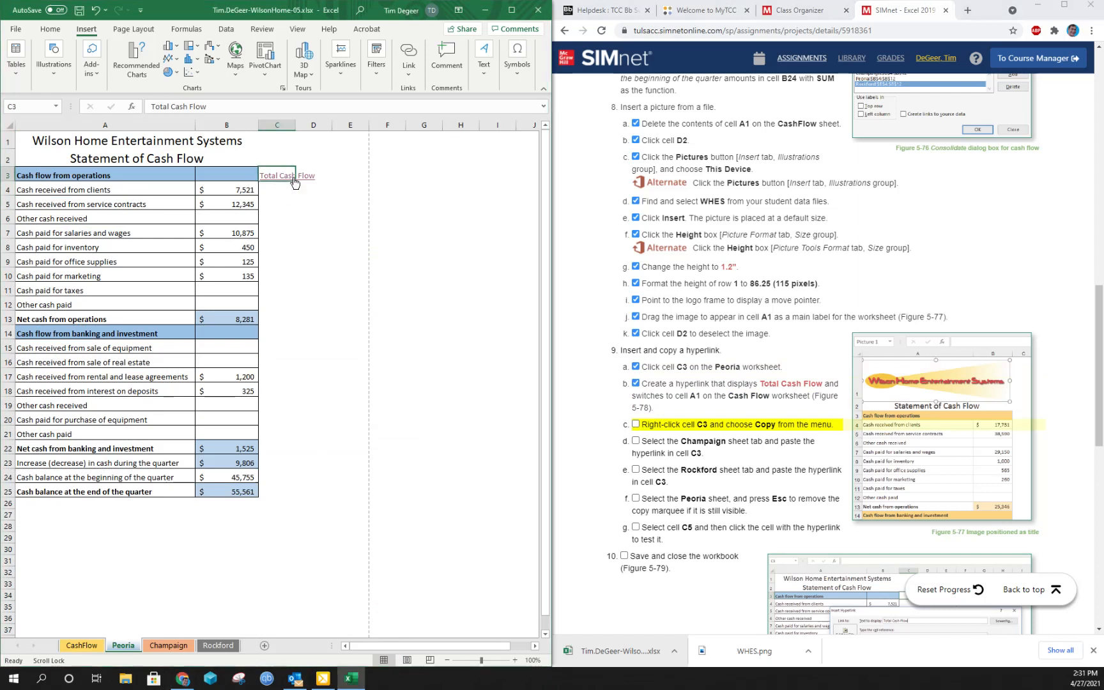
{"action": "right_click", "coordinate": [278, 176]}
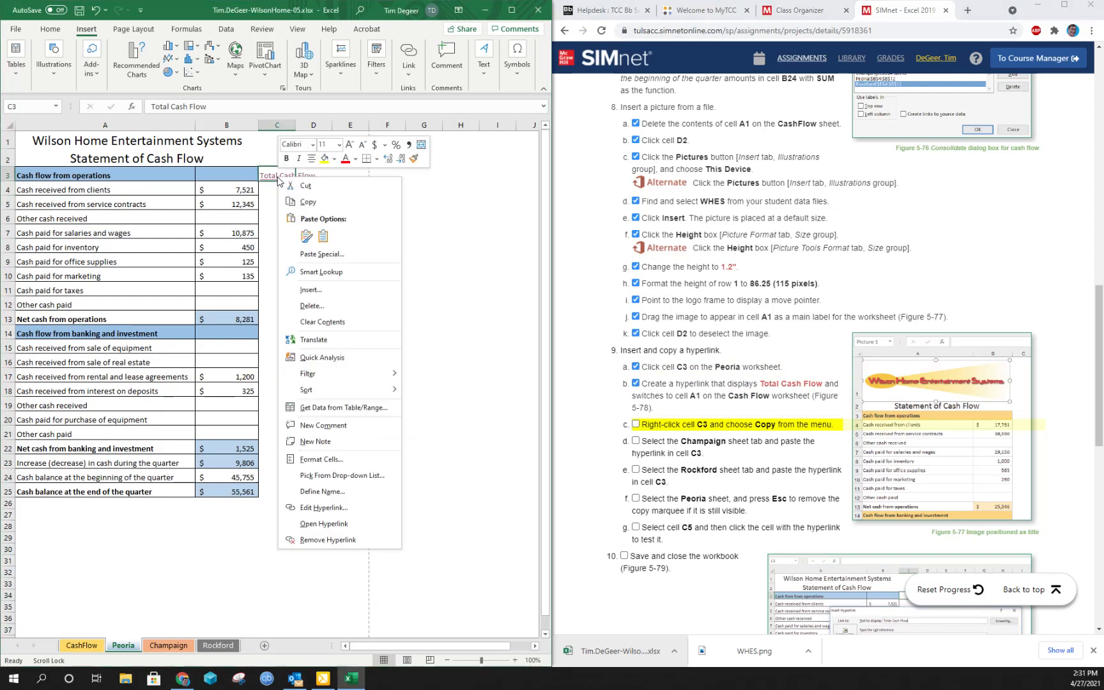
{"action": "left_click", "coordinate": [307, 202]}
{"action": "left_click", "coordinate": [636, 424]}
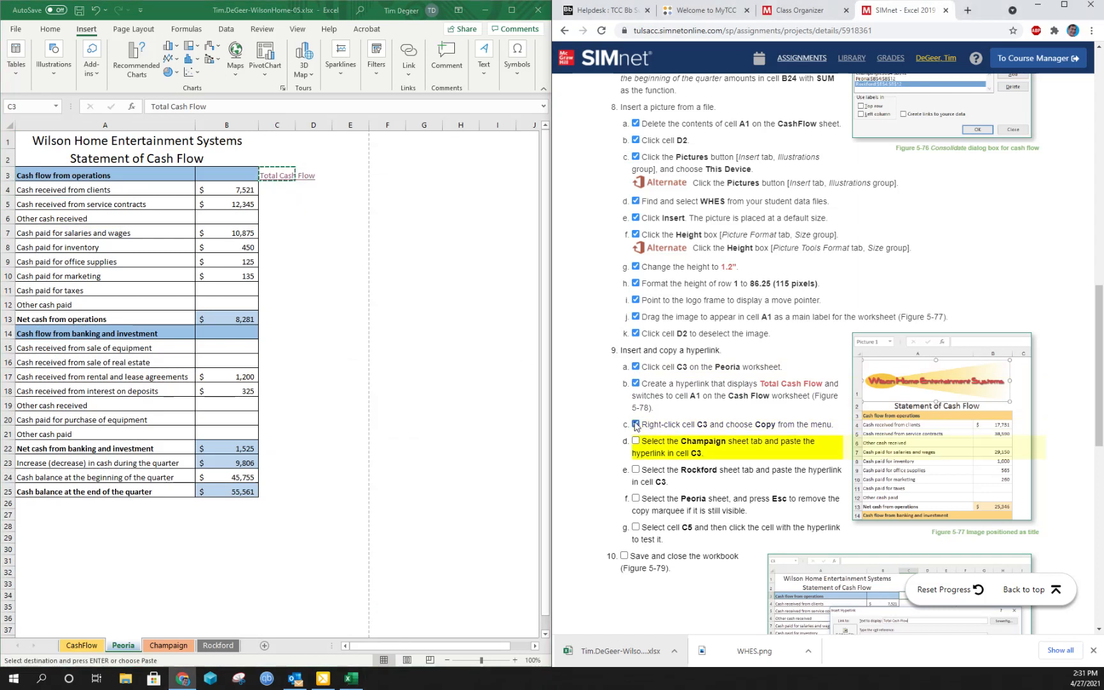
Step: Paste the copied Total Cash Flow hyperlink into cell C3 of the Champaign and Rockford sheets
{"action": "left_click", "coordinate": [169, 645]}
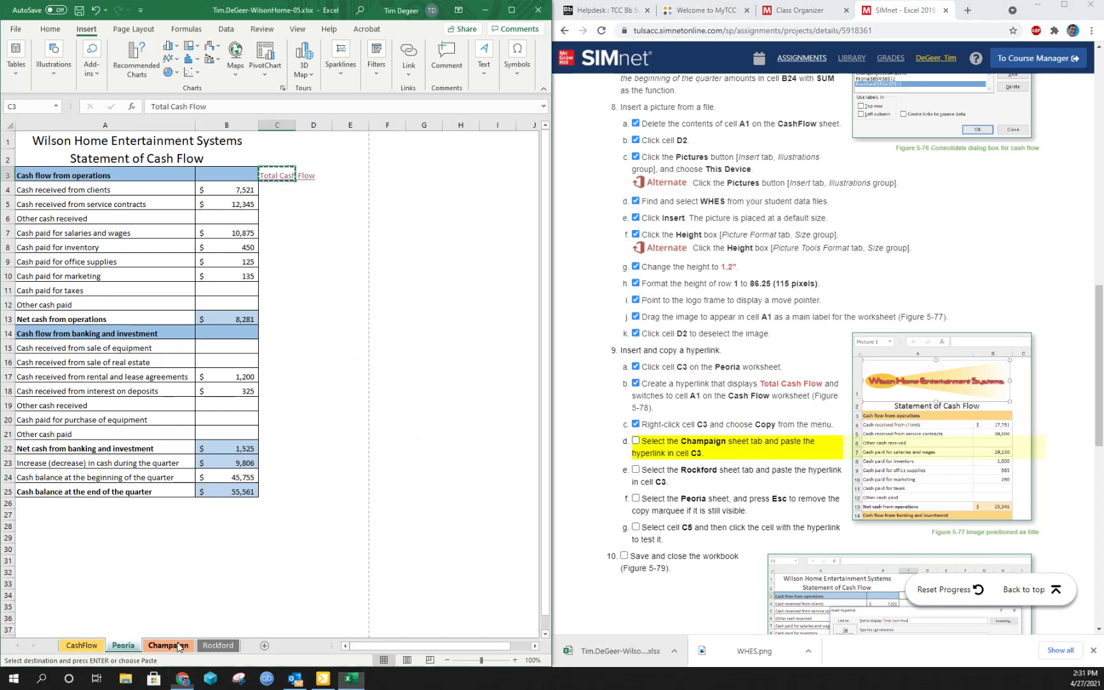
{"action": "left_click", "coordinate": [281, 176]}
{"action": "right_click", "coordinate": [282, 176]}
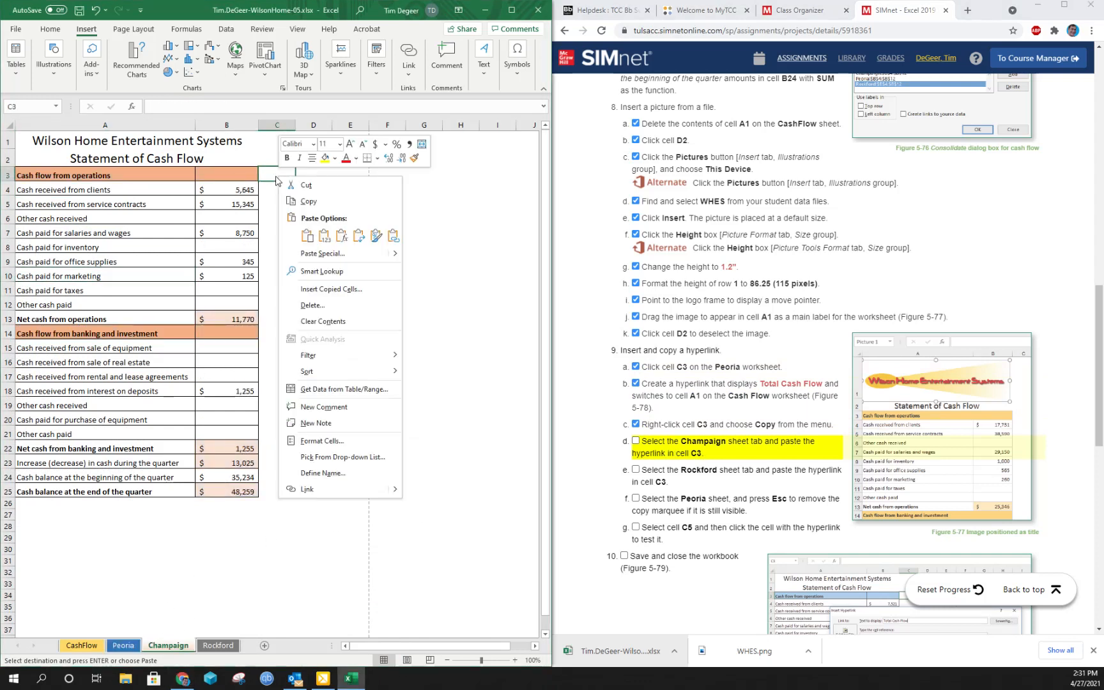
{"action": "left_click", "coordinate": [307, 235]}
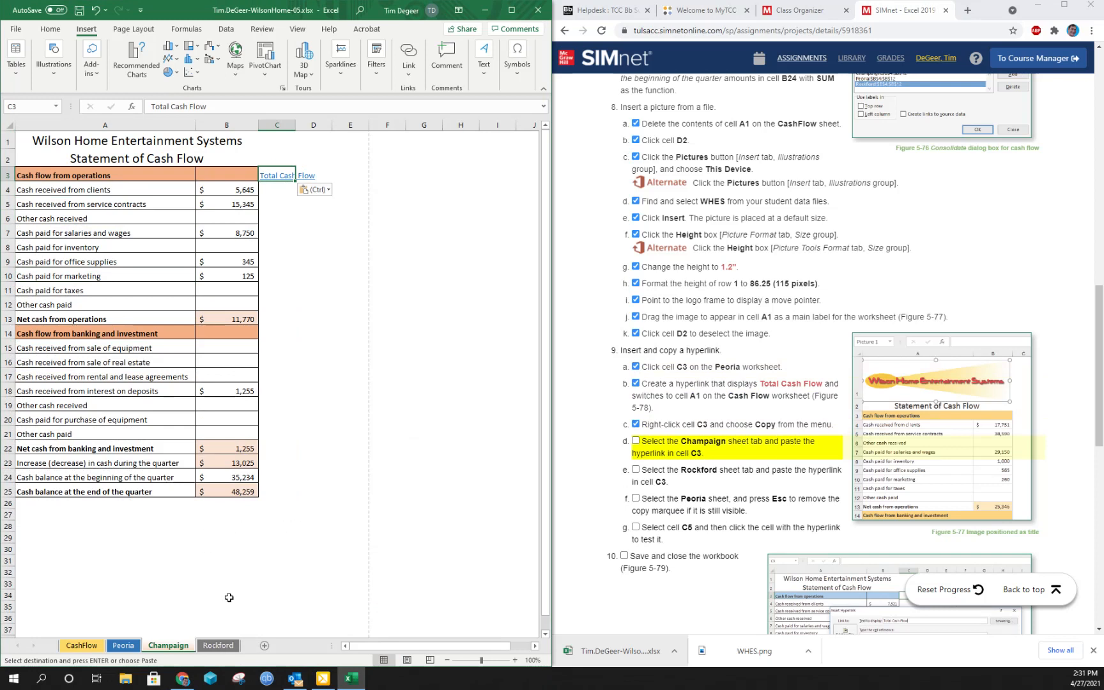
{"action": "left_click", "coordinate": [219, 646]}
{"action": "left_click", "coordinate": [283, 172]}
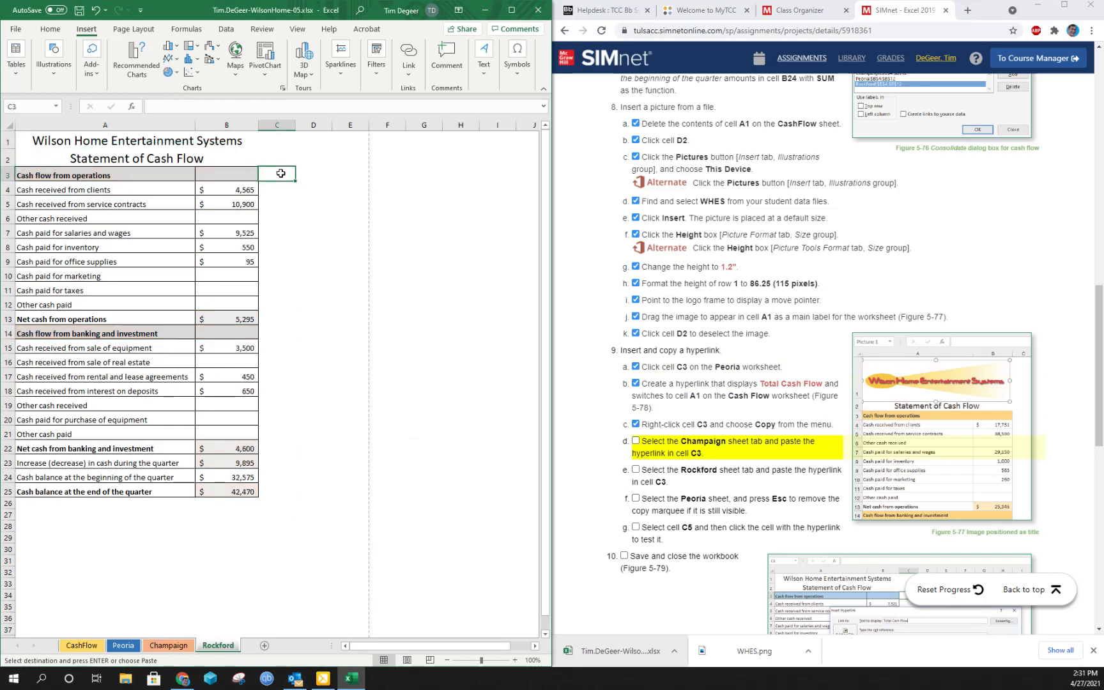
{"action": "right_click", "coordinate": [281, 173]}
{"action": "left_click", "coordinate": [310, 232]}
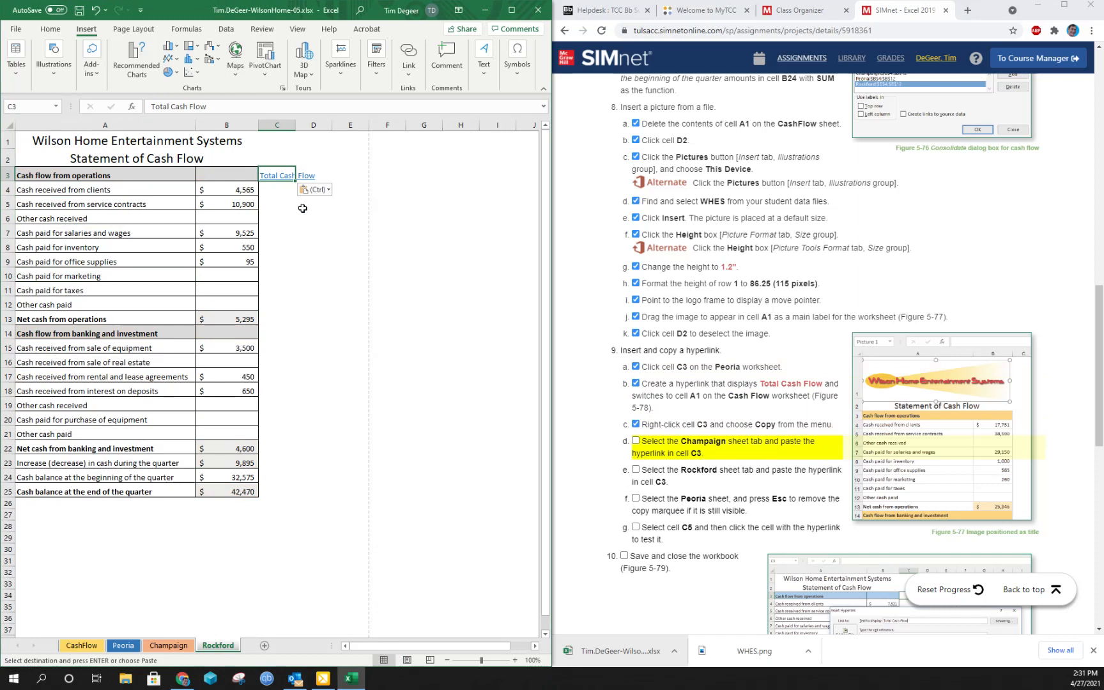
Step: Check off instructions 9d and 9e in the SIMnet project list
{"action": "left_click", "coordinate": [641, 440]}
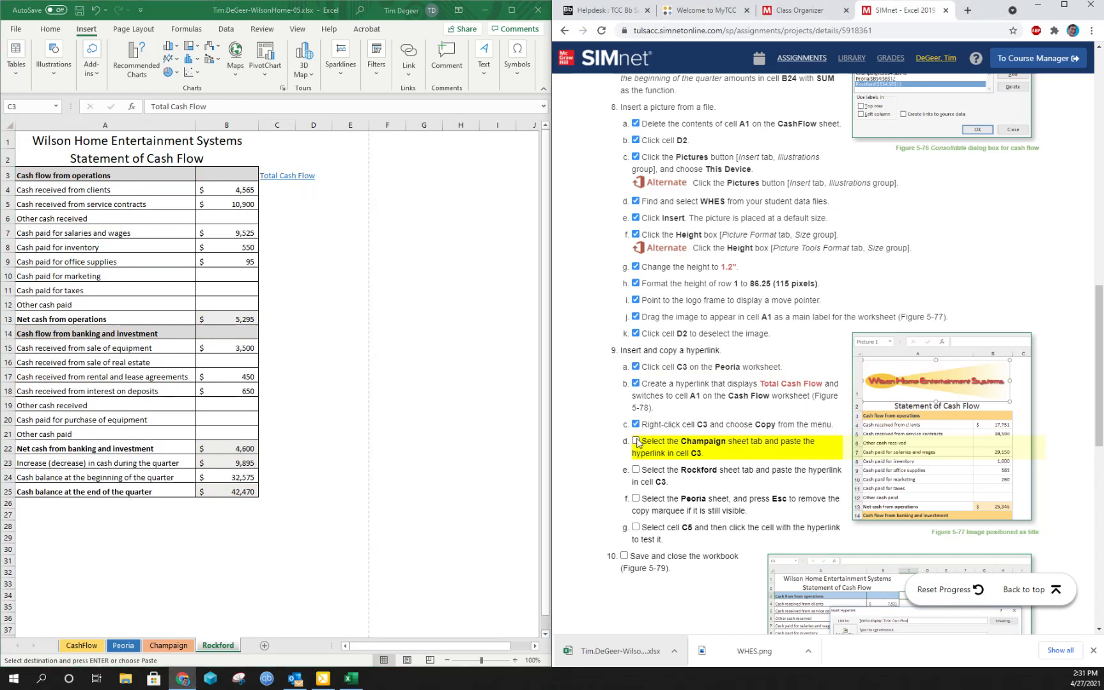
{"action": "left_click", "coordinate": [636, 441]}
{"action": "left_click", "coordinate": [636, 470]}
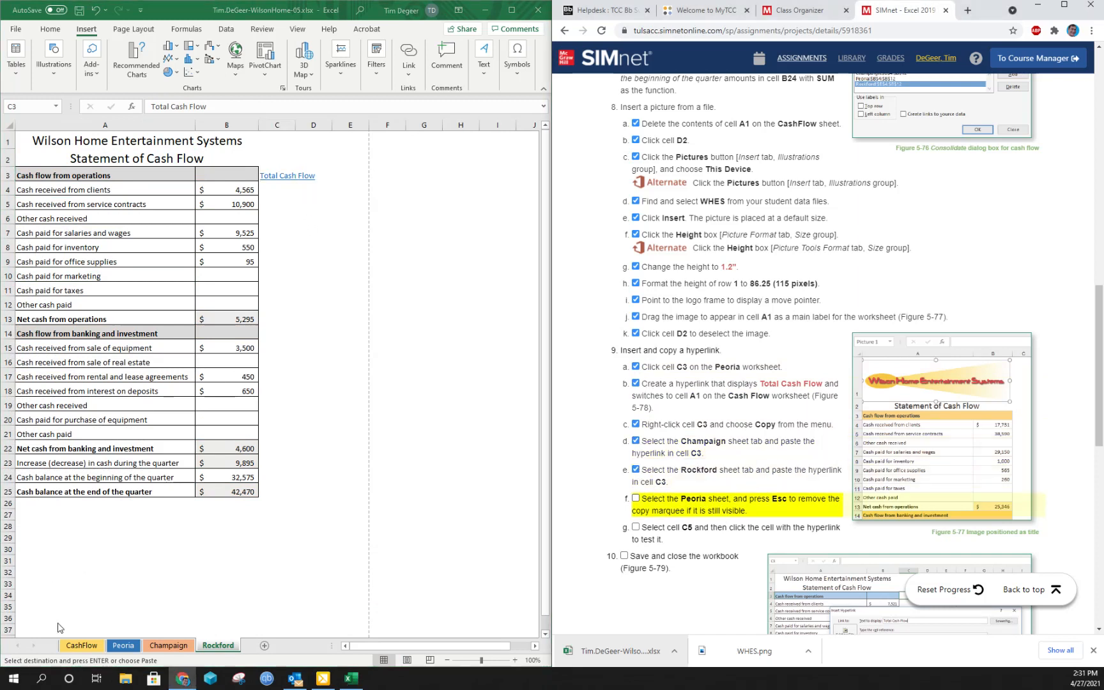
Step: Clear the copy marquee in the workbook and check off instruction 9f
{"action": "left_click", "coordinate": [112, 646]}
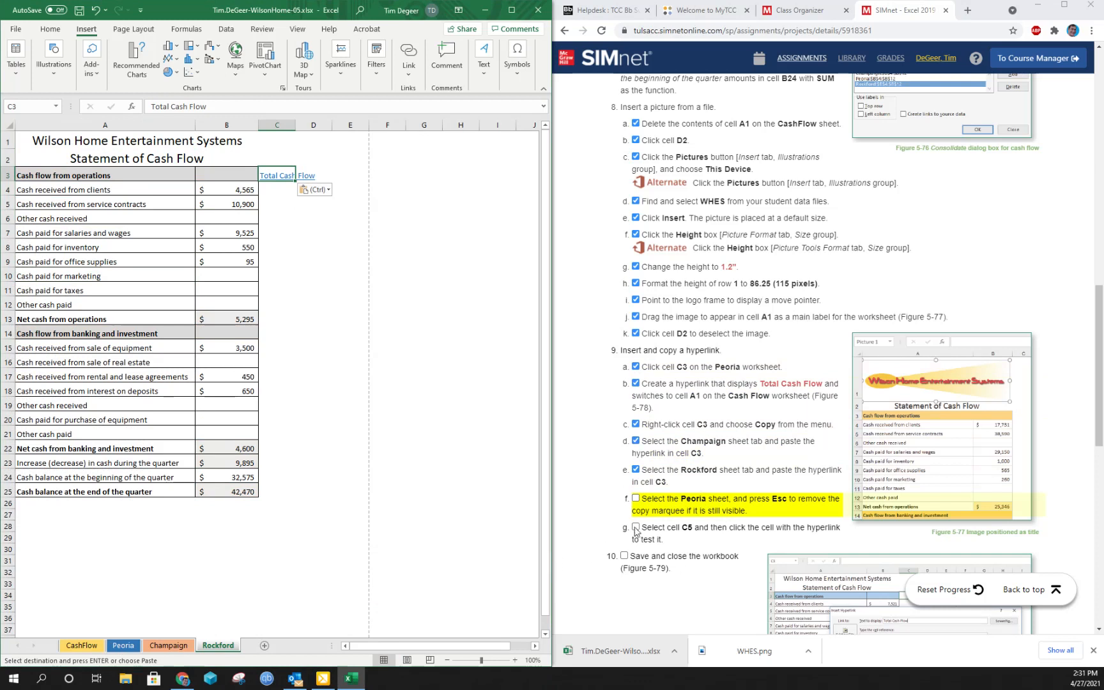
{"action": "key", "text": "Escape"}
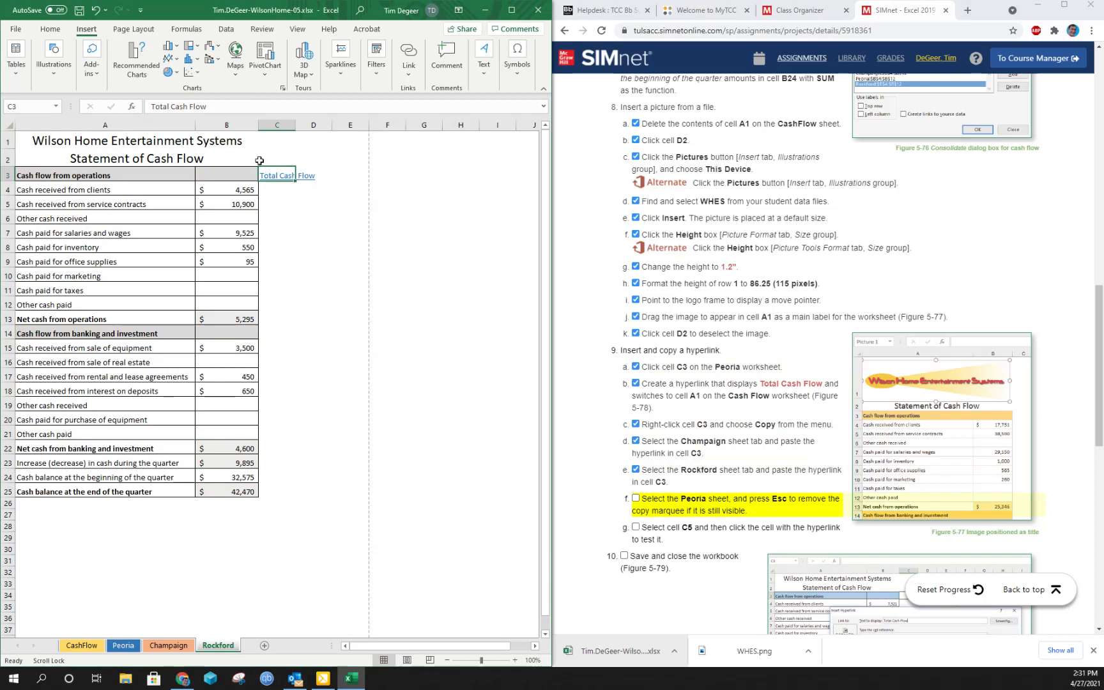
{"action": "left_click", "coordinate": [636, 499]}
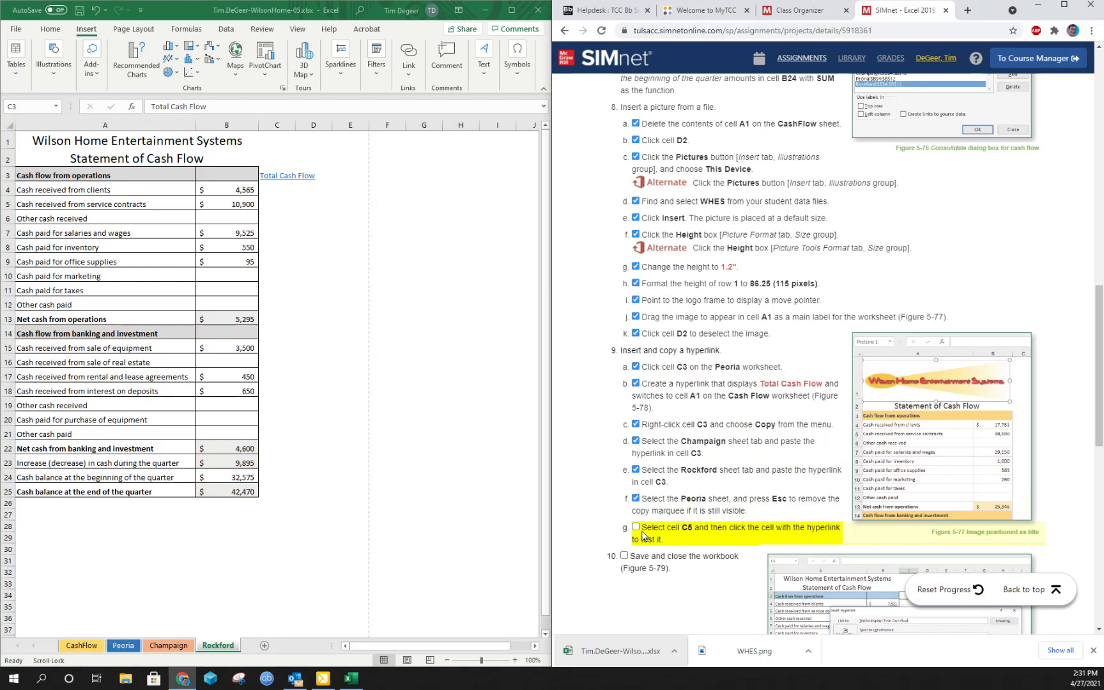
Step: Select cell C5 on the Rockford sheet, test its Total Cash Flow hyperlink, and check off instruction 9g
{"action": "left_click", "coordinate": [277, 203]}
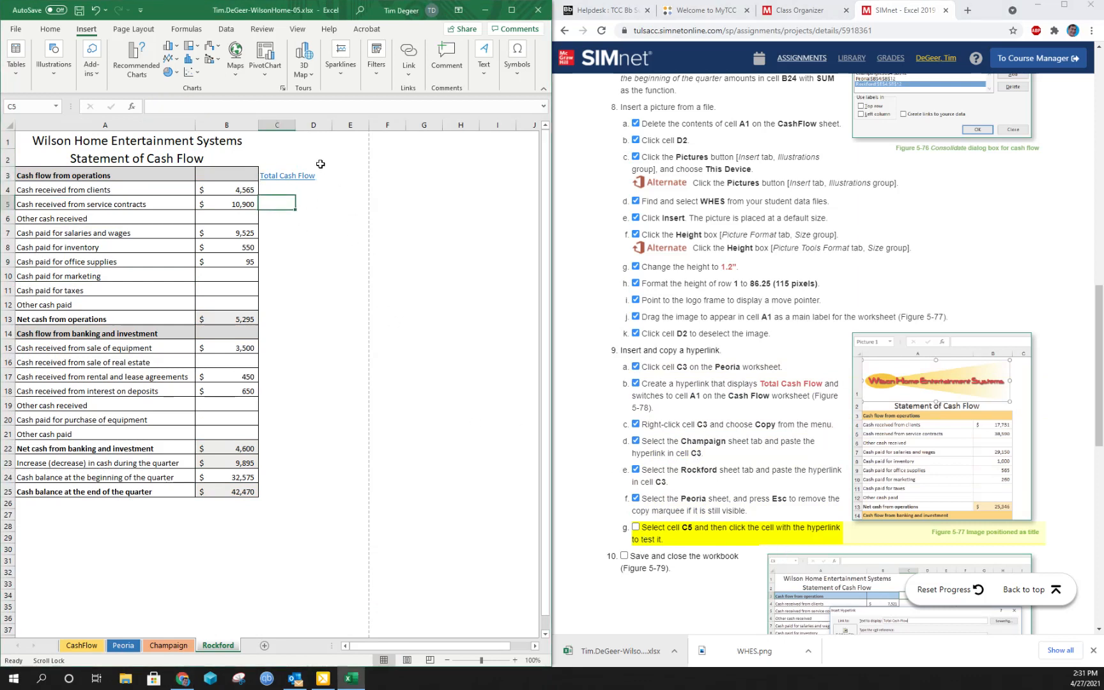
{"action": "left_click", "coordinate": [294, 179]}
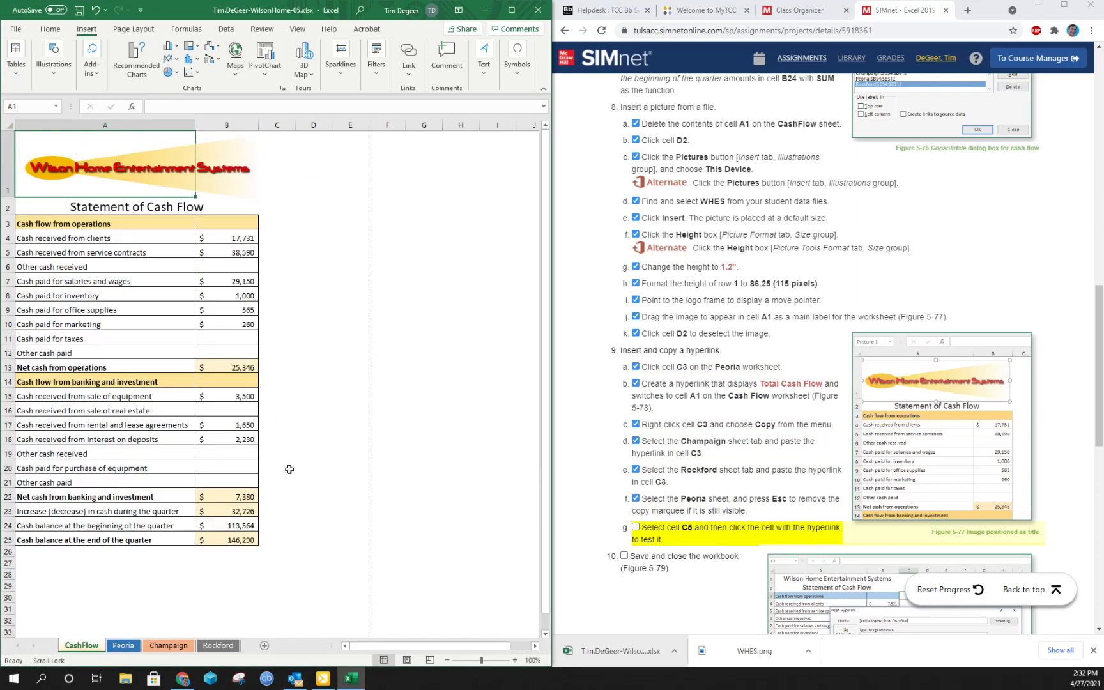
{"action": "left_click", "coordinate": [218, 645]}
{"action": "left_click", "coordinate": [290, 266]}
{"action": "left_click", "coordinate": [277, 182]}
{"action": "left_click", "coordinate": [637, 527]}
Step: Save and close the completed workbook
{"action": "left_click", "coordinate": [80, 11]}
{"action": "left_click", "coordinate": [538, 10]}
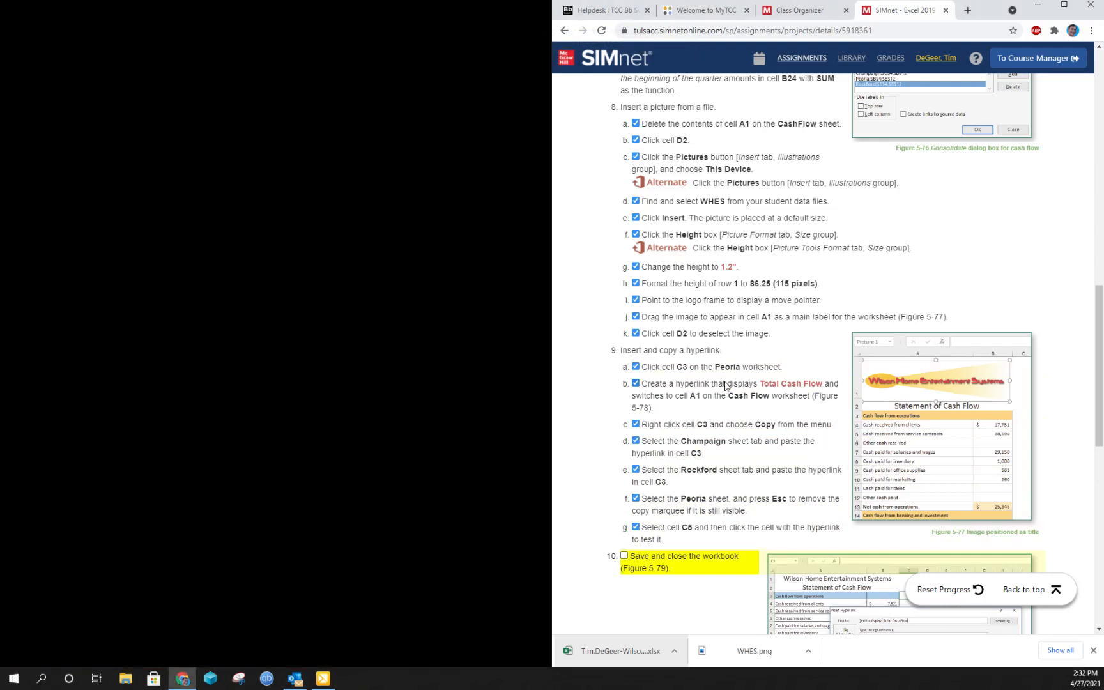
Step: Upload the completed WilsonHome-05 workbook to the SIMnet project and submit it for grading
{"action": "scroll", "coordinate": [720, 390], "scroll_direction": "up", "scroll_amount": 20}
{"action": "left_click", "coordinate": [848, 271]}
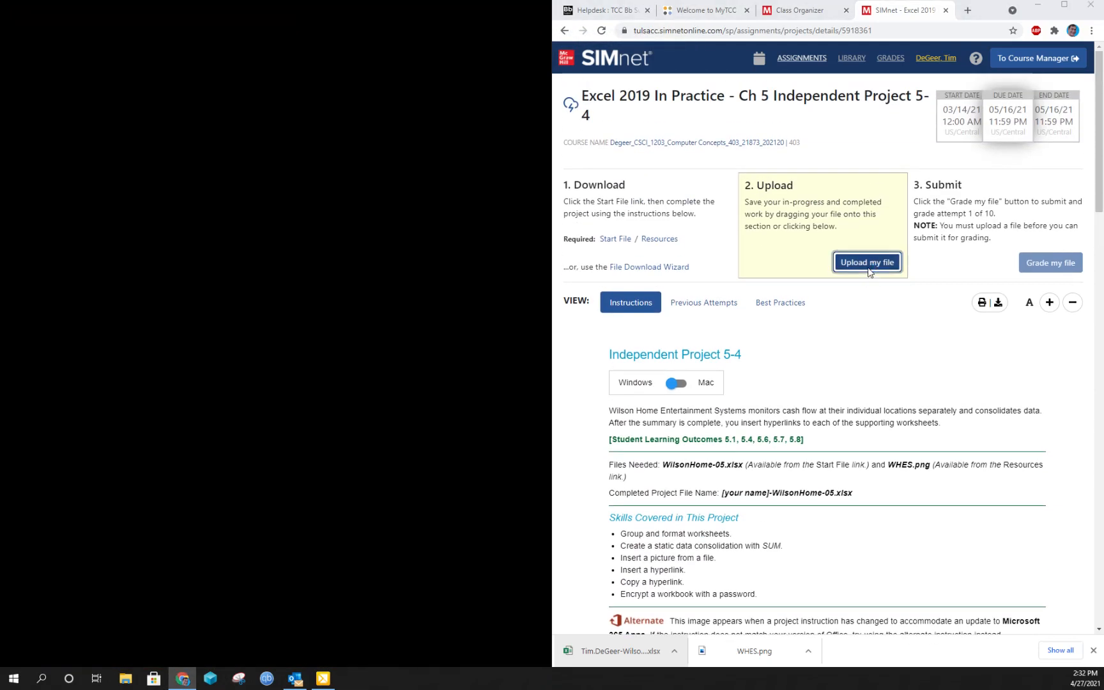
{"action": "double_click", "coordinate": [838, 100]}
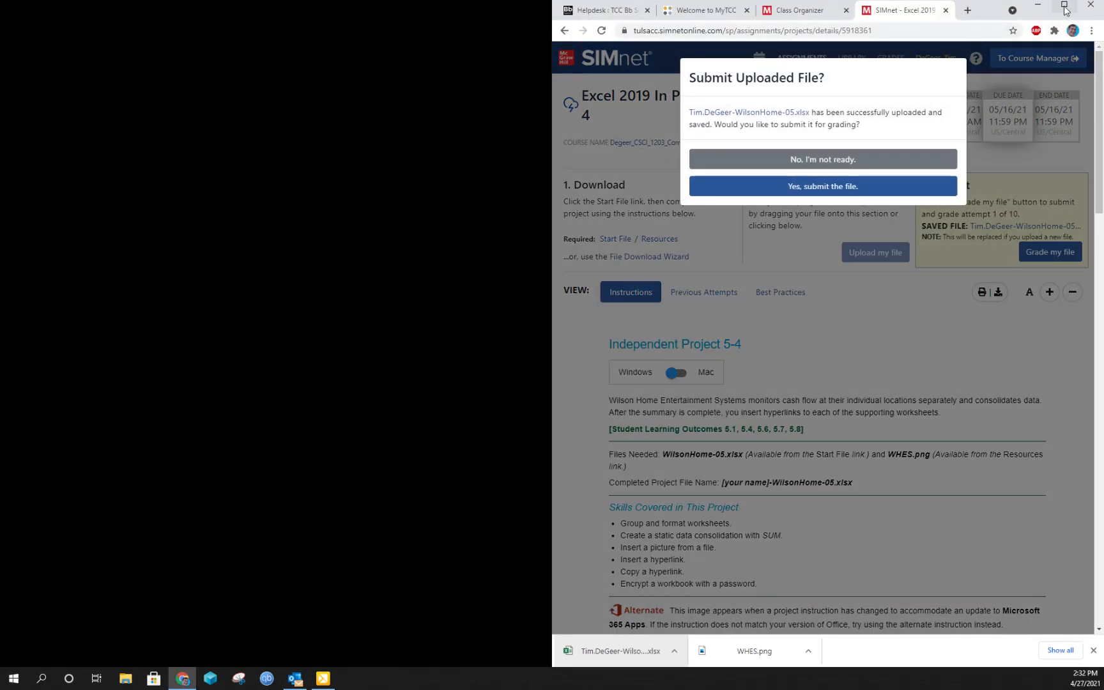
{"action": "left_click", "coordinate": [1065, 10]}
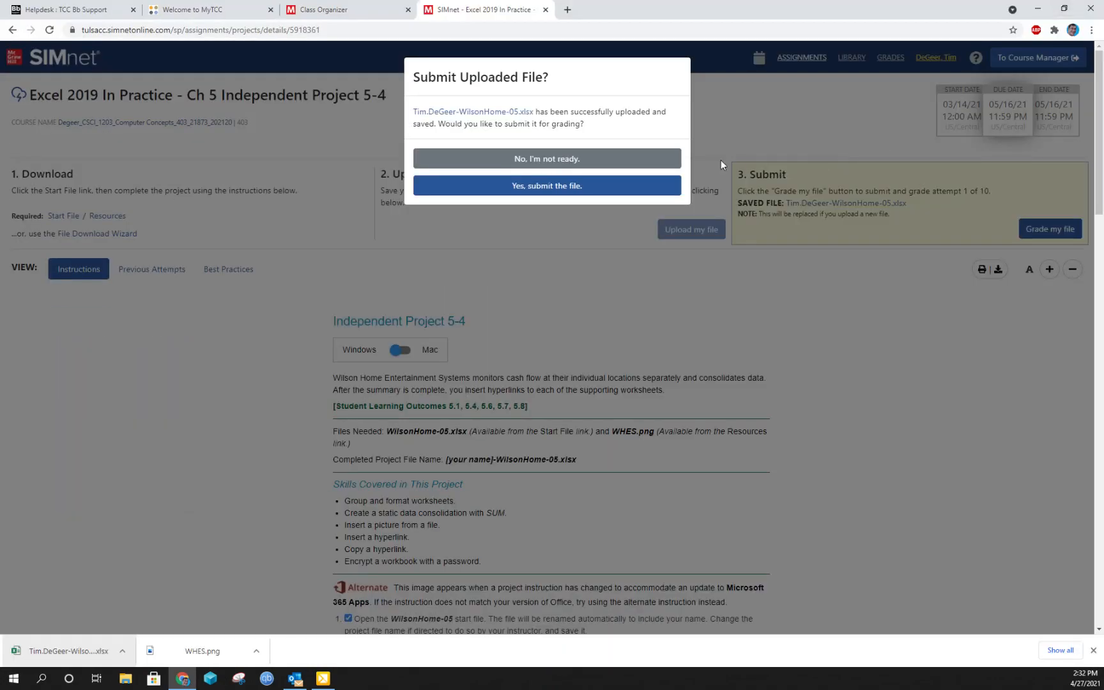
{"action": "left_click", "coordinate": [544, 186]}
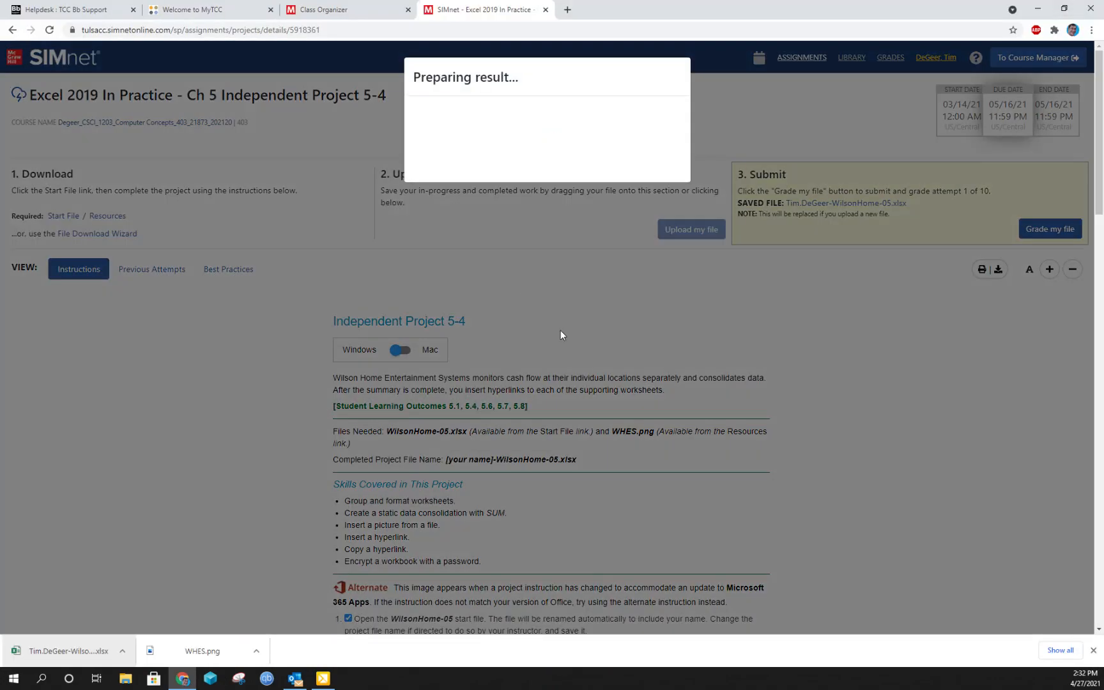